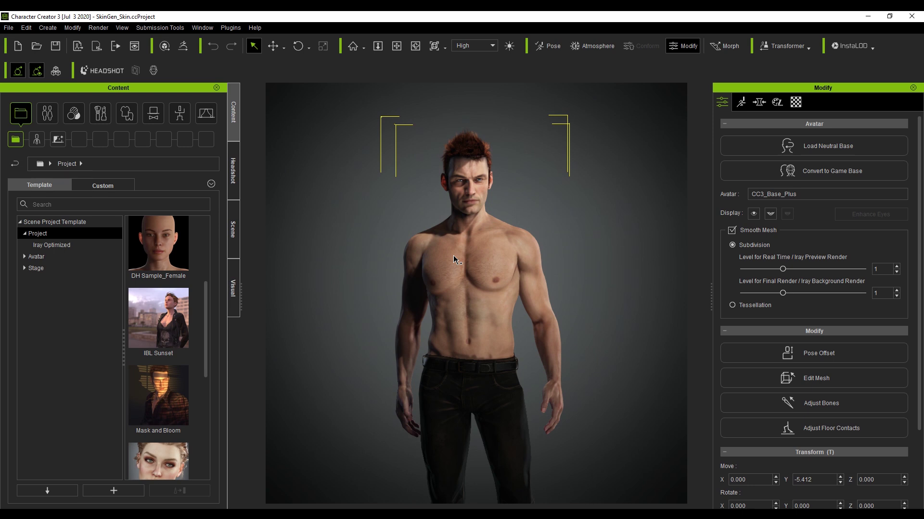
Step: Dress the character in the Tank Top_D shirt from Essential Clothing, using the Keep Cloth Shape option
{"action": "left_click", "coordinate": [121, 117]}
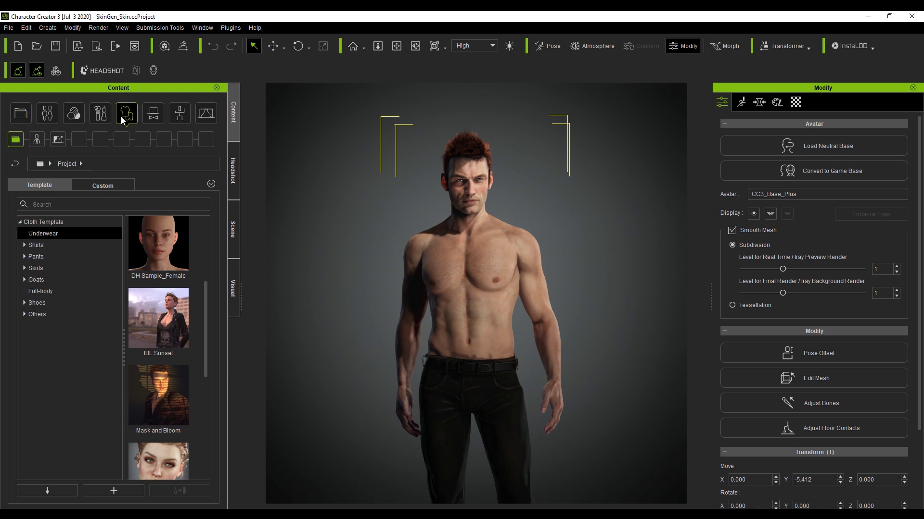
{"action": "left_click", "coordinate": [25, 245]}
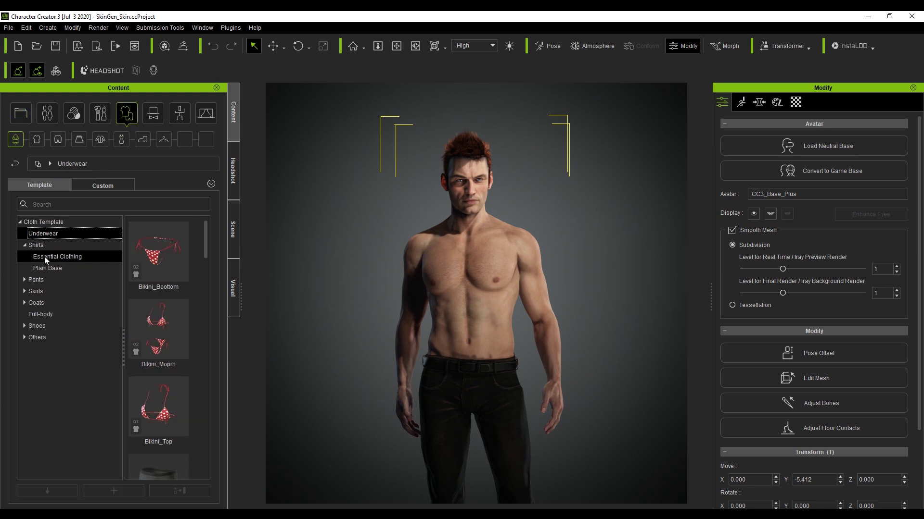
{"action": "left_click", "coordinate": [46, 257]}
{"action": "scroll", "coordinate": [165, 335], "scroll_direction": "down", "scroll_amount": 5}
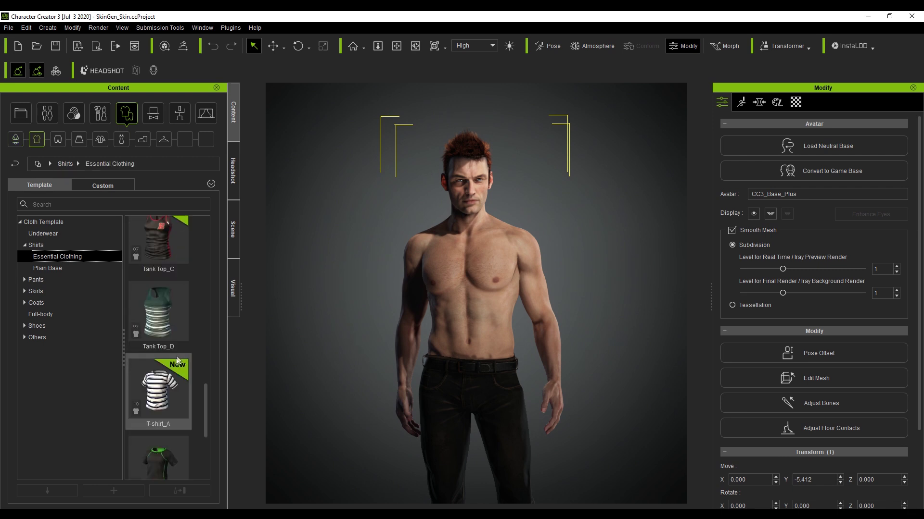
{"action": "double_click", "coordinate": [162, 319]}
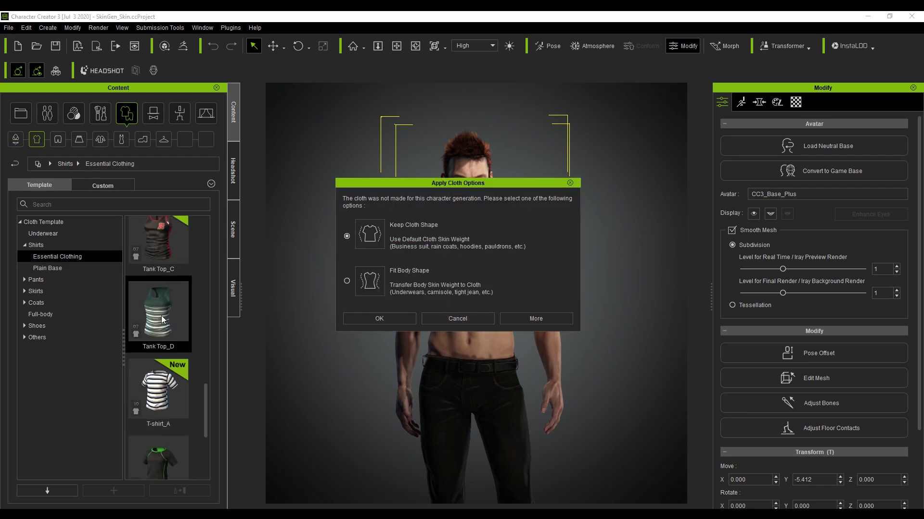
{"action": "left_click", "coordinate": [384, 316]}
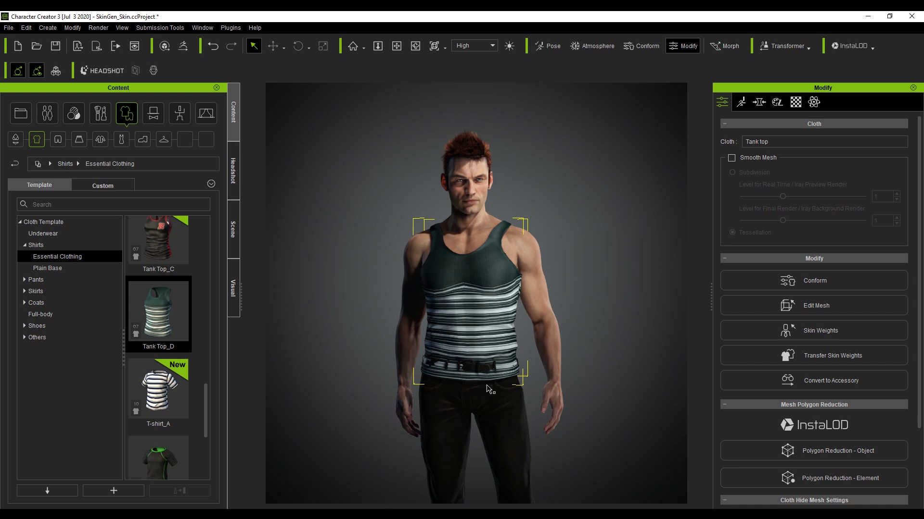
Step: Apply the Low-rise Denim Shorts from the Pants collection to the character, using the Keep Cloth Shape option
{"action": "left_click", "coordinate": [19, 281]}
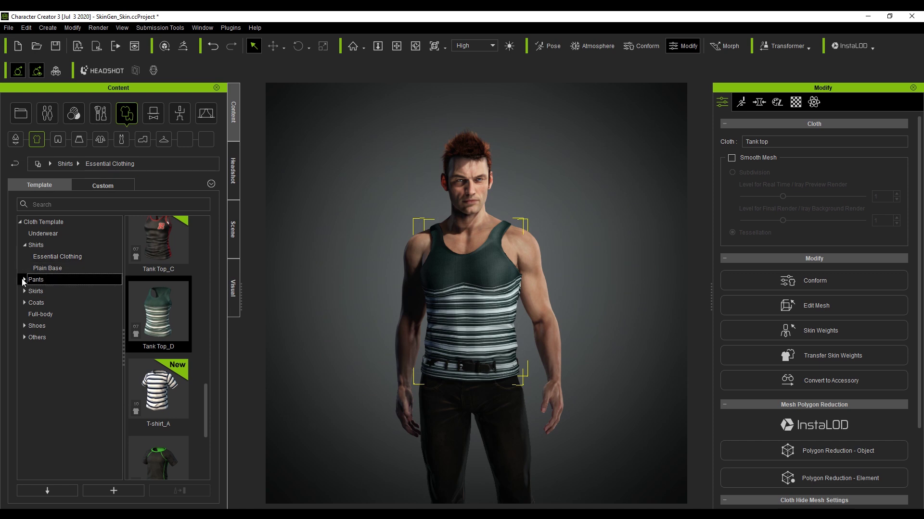
{"action": "scroll", "coordinate": [177, 405], "scroll_direction": "down", "scroll_amount": 10}
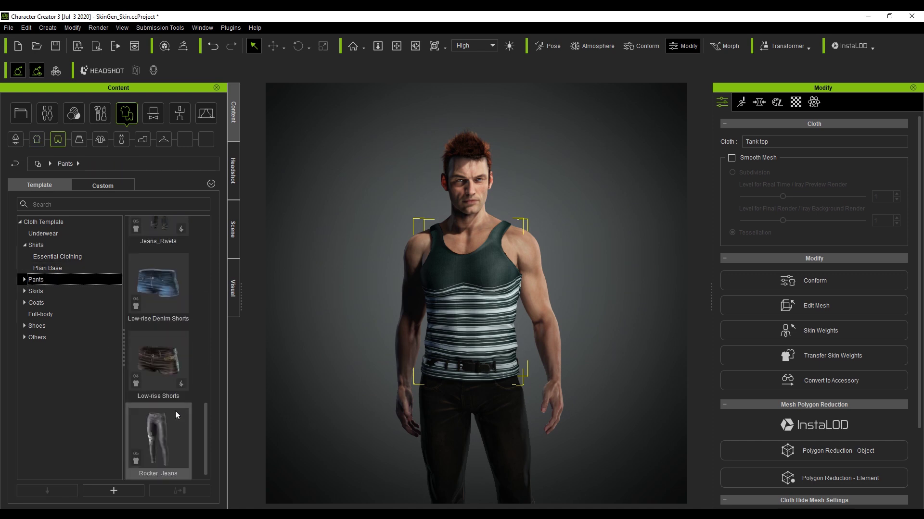
{"action": "double_click", "coordinate": [153, 296]}
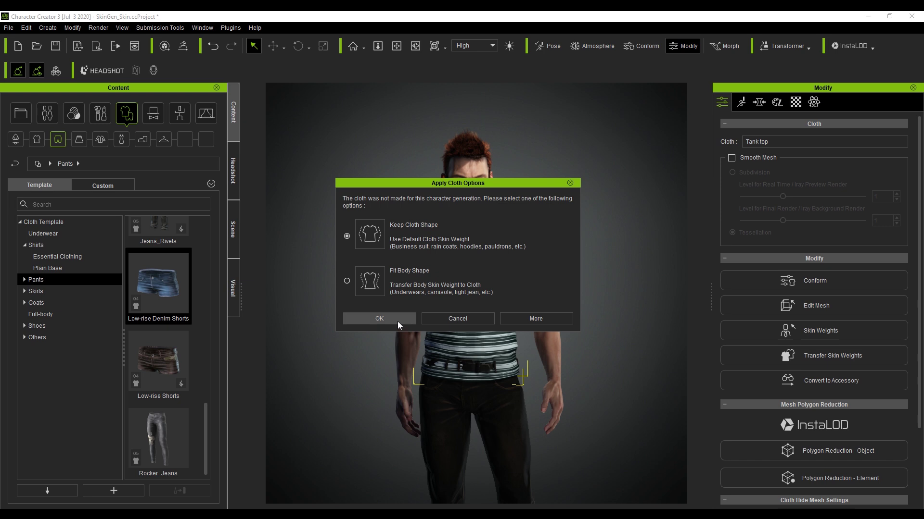
{"action": "left_click", "coordinate": [397, 322]}
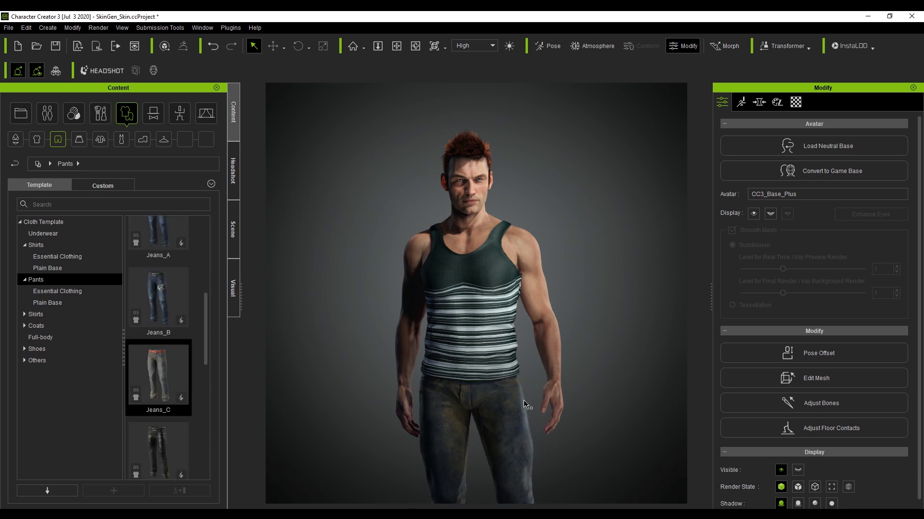
Step: Select the avatar and display its body and head morph sliders
{"action": "left_click", "coordinate": [475, 192]}
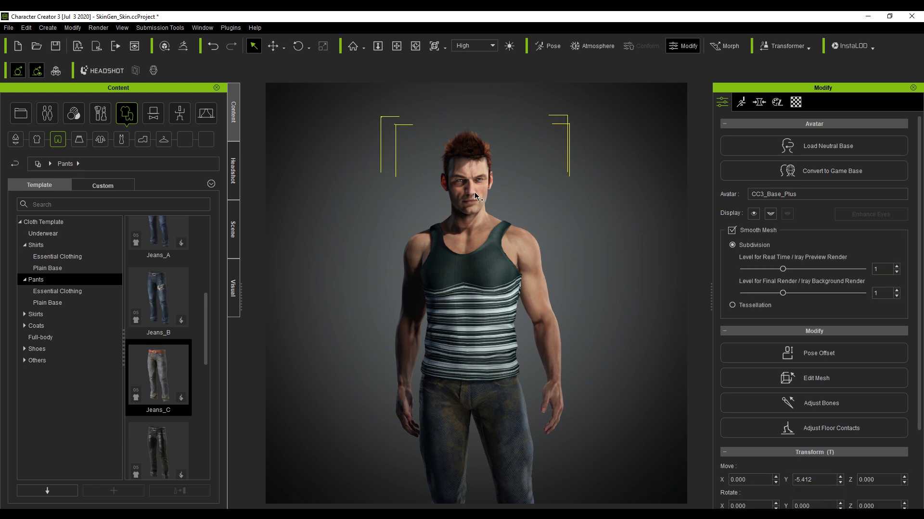
{"action": "left_click", "coordinate": [760, 103]}
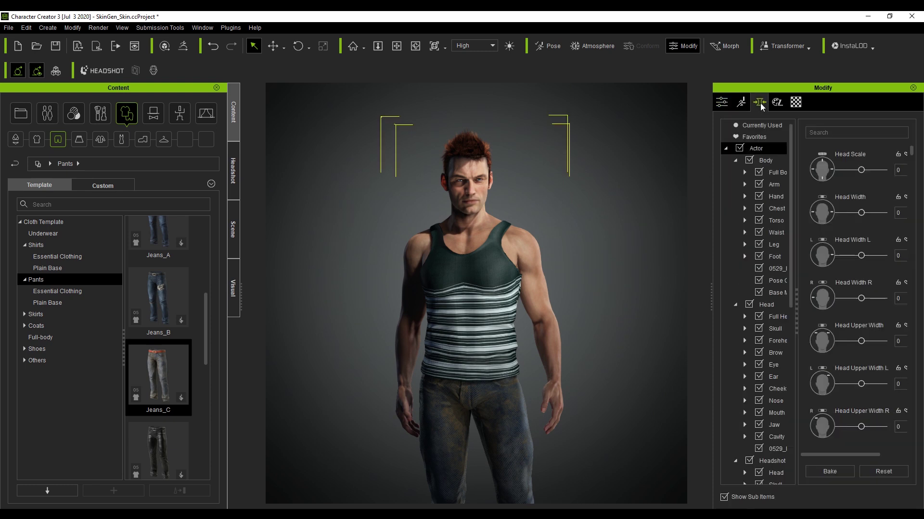
{"action": "scroll", "coordinate": [789, 170], "scroll_direction": "down", "scroll_amount": 1}
{"action": "scroll", "coordinate": [789, 173], "scroll_direction": "up", "scroll_amount": 1}
{"action": "left_click_drag", "start_coordinate": [789, 177], "coordinate": [792, 244]}
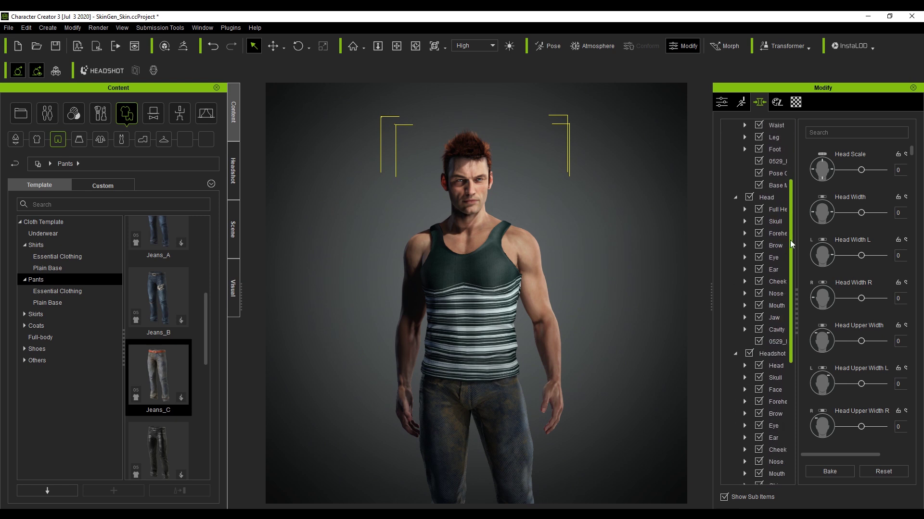
{"action": "scroll", "coordinate": [750, 290], "scroll_direction": "up", "scroll_amount": 5}
Step: Set the avatar's Skinny Arm morph to 100 in the Shape group of the Arm morphs
{"action": "left_click", "coordinate": [745, 184]}
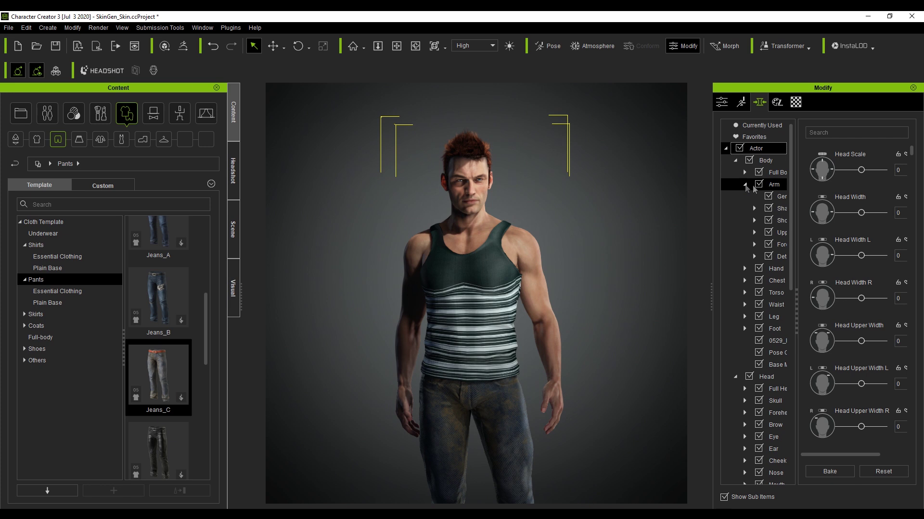
{"action": "left_click", "coordinate": [779, 196]}
{"action": "mouse_move", "coordinate": [840, 170]}
{"action": "left_mouse_down"}
{"action": "mouse_move", "coordinate": [884, 170]}
{"action": "mouse_move", "coordinate": [833, 171]}
{"action": "left_mouse_up"}
{"action": "left_click", "coordinate": [691, 209]}
{"action": "left_click", "coordinate": [731, 221]}
{"action": "left_click_drag", "start_coordinate": [830, 171], "coordinate": [875, 172]}
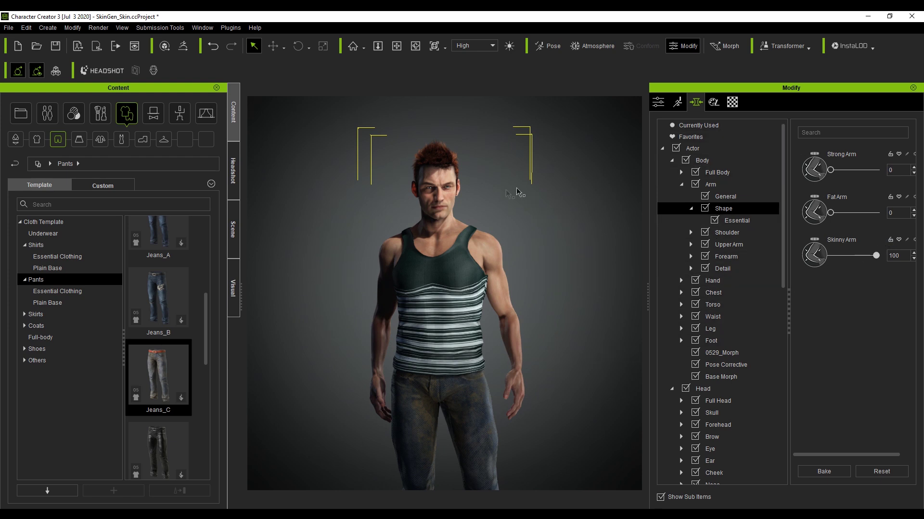
Step: Try the CC3_DH_Male_Head morph from the Head group on the avatar's face
{"action": "scroll", "coordinate": [484, 193], "scroll_direction": "up", "scroll_amount": 6}
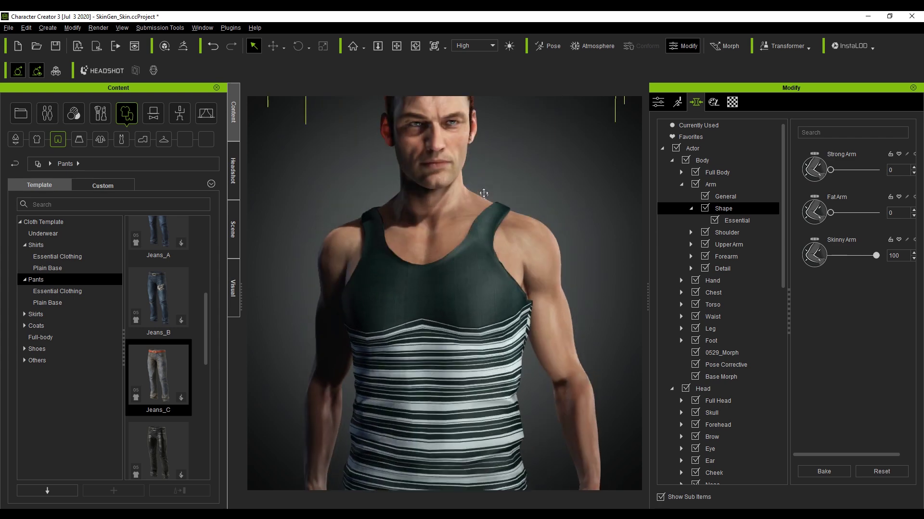
{"action": "middle_click_drag", "start_coordinate": [484, 193], "coordinate": [485, 203]}
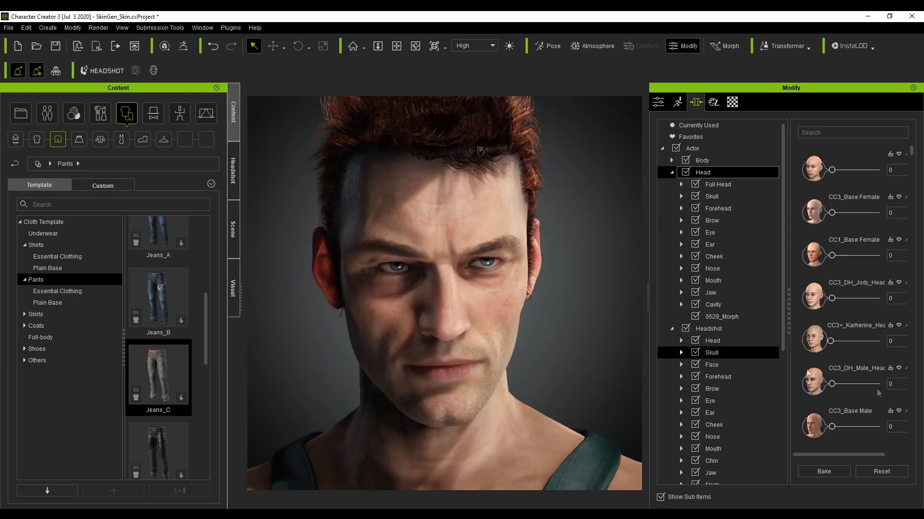
{"action": "scroll", "coordinate": [832, 326], "scroll_direction": "down", "scroll_amount": 3}
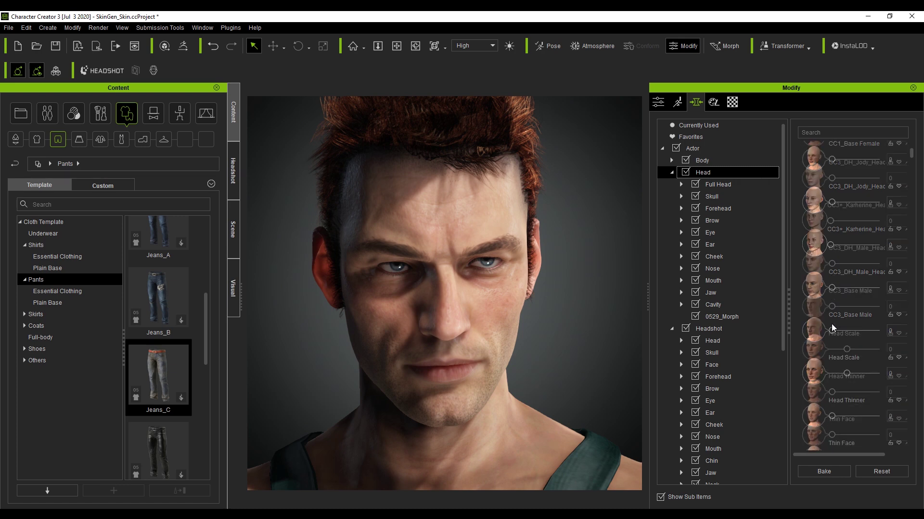
{"action": "scroll", "coordinate": [831, 325], "scroll_direction": "down", "scroll_amount": 2}
{"action": "scroll", "coordinate": [844, 333], "scroll_direction": "up", "scroll_amount": 4}
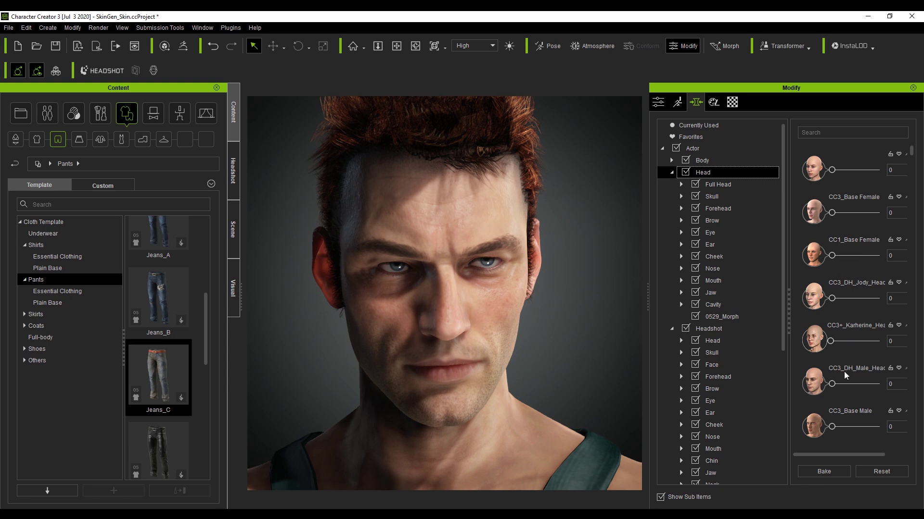
{"action": "left_click", "coordinate": [835, 387]}
{"action": "left_click_drag", "start_coordinate": [843, 389], "coordinate": [723, 263]}
Step: Set the Nose Pinch morph to 57 in the Shape group of the Nose morphs
{"action": "left_click", "coordinate": [681, 269]}
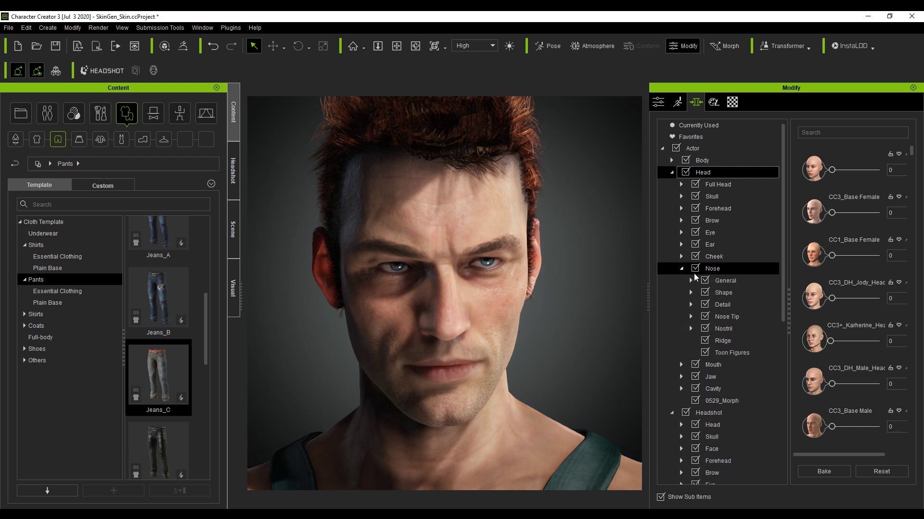
{"action": "left_click", "coordinate": [712, 291]}
{"action": "left_click_drag", "start_coordinate": [831, 170], "coordinate": [866, 172]}
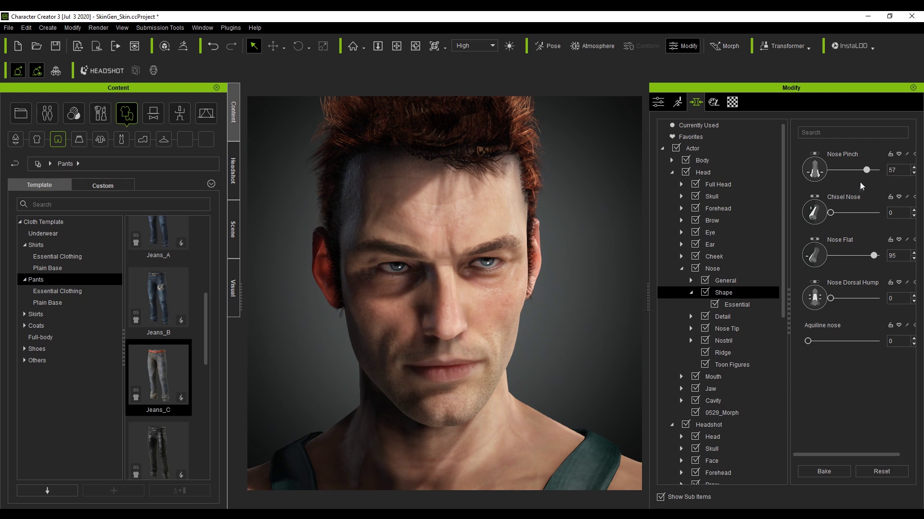
Step: Try a larger Nostril Scale and undo it, and set the Nostril Height morph to 81
{"action": "left_click", "coordinate": [726, 341]}
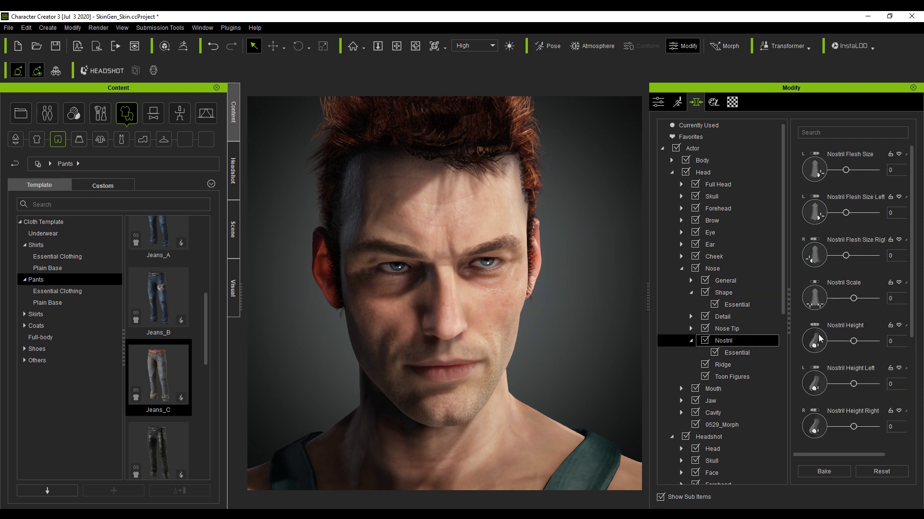
{"action": "left_click_drag", "start_coordinate": [853, 298], "coordinate": [878, 295]}
{"action": "key", "text": "ctrl+z"}
{"action": "left_click_drag", "start_coordinate": [856, 342], "coordinate": [875, 342]}
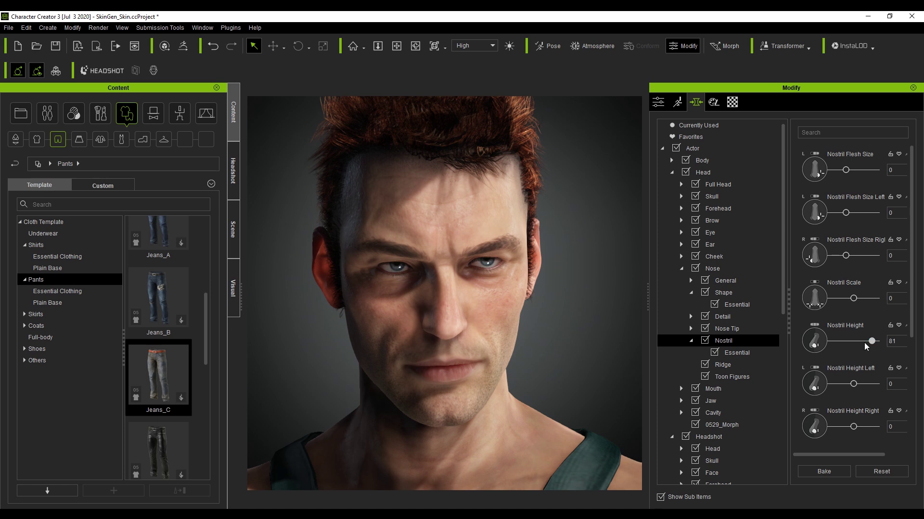
{"action": "scroll", "coordinate": [832, 305], "scroll_direction": "down", "scroll_amount": 3}
{"action": "left_click_drag", "start_coordinate": [835, 302], "coordinate": [877, 298]}
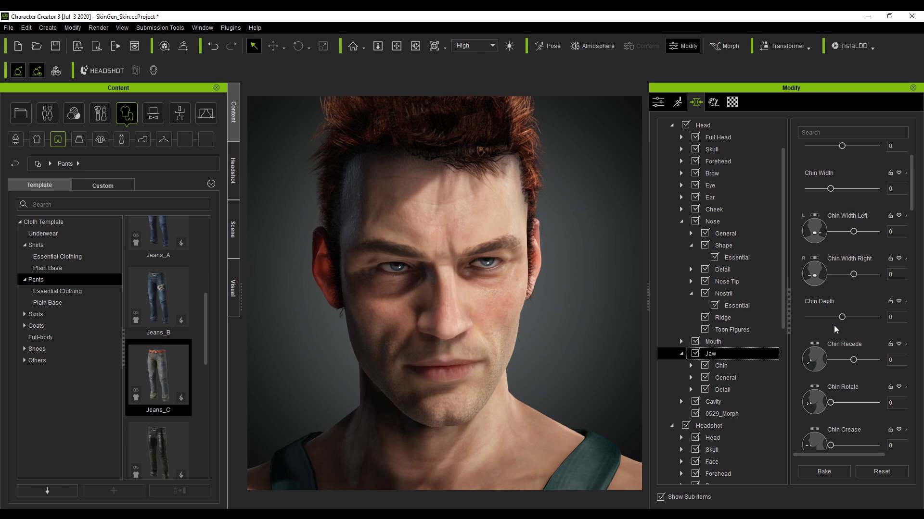
Step: Set the Chin Depth morph to -64 in the Jaw group
{"action": "mouse_move", "coordinate": [842, 318]}
{"action": "left_mouse_down"}
{"action": "mouse_move", "coordinate": [868, 317]}
{"action": "mouse_move", "coordinate": [824, 316]}
{"action": "left_mouse_up"}
{"action": "scroll", "coordinate": [848, 330], "scroll_direction": "down", "scroll_amount": 3}
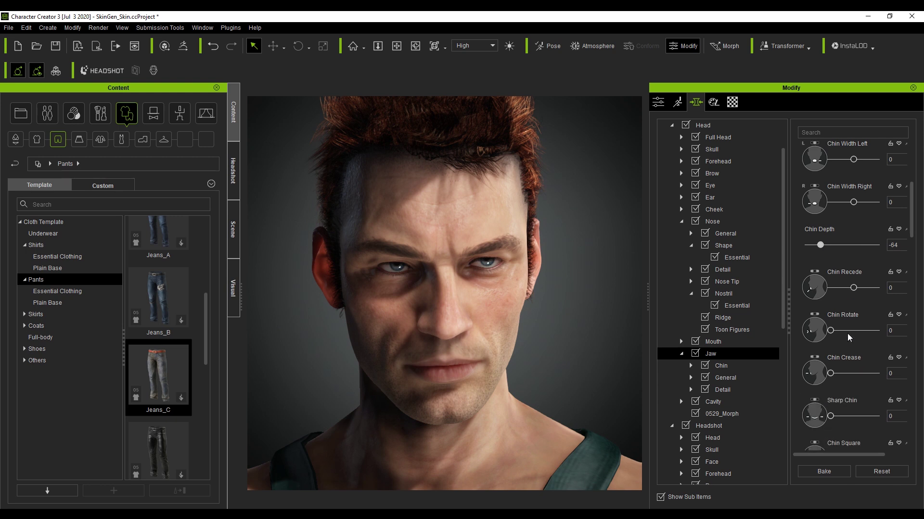
{"action": "scroll", "coordinate": [850, 339], "scroll_direction": "down", "scroll_amount": 15}
{"action": "left_click_drag", "start_coordinate": [830, 318], "coordinate": [775, 316]}
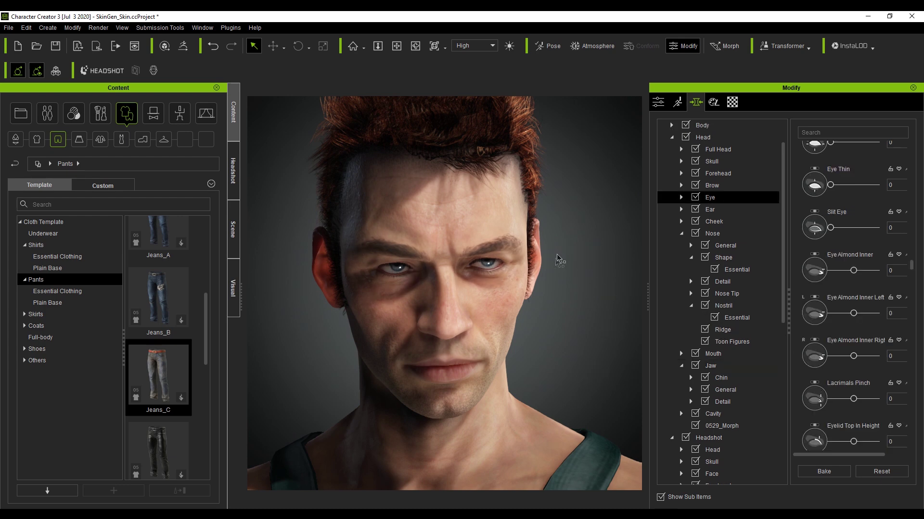
Step: Delete the character's red hair
{"action": "scroll", "coordinate": [530, 269], "scroll_direction": "down", "scroll_amount": 3}
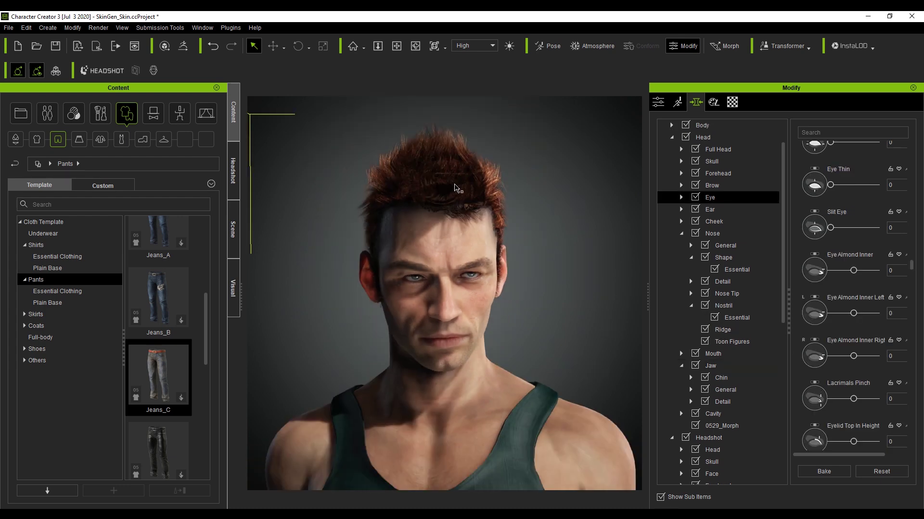
{"action": "left_click", "coordinate": [474, 207]}
{"action": "key", "text": "Delete"}
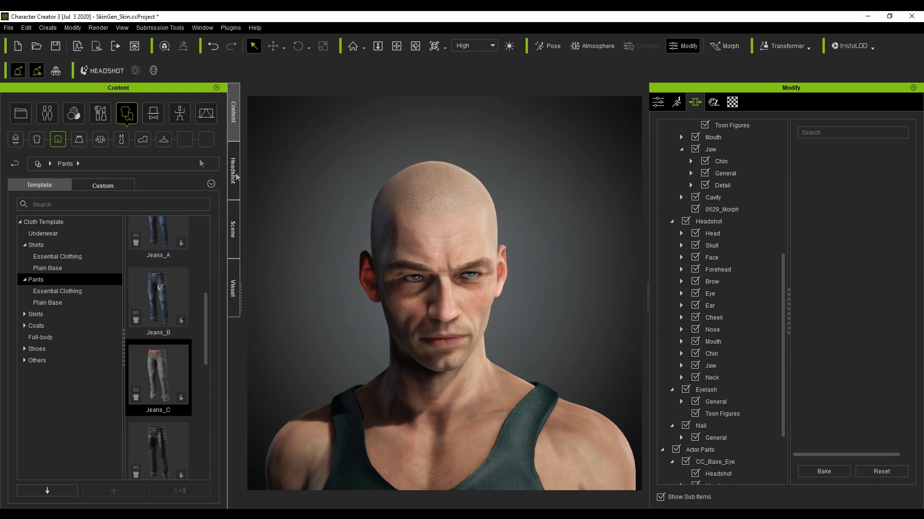
Step: Apply the Bun hairstyle from the actor Hair templates to the character
{"action": "left_click", "coordinate": [55, 118]}
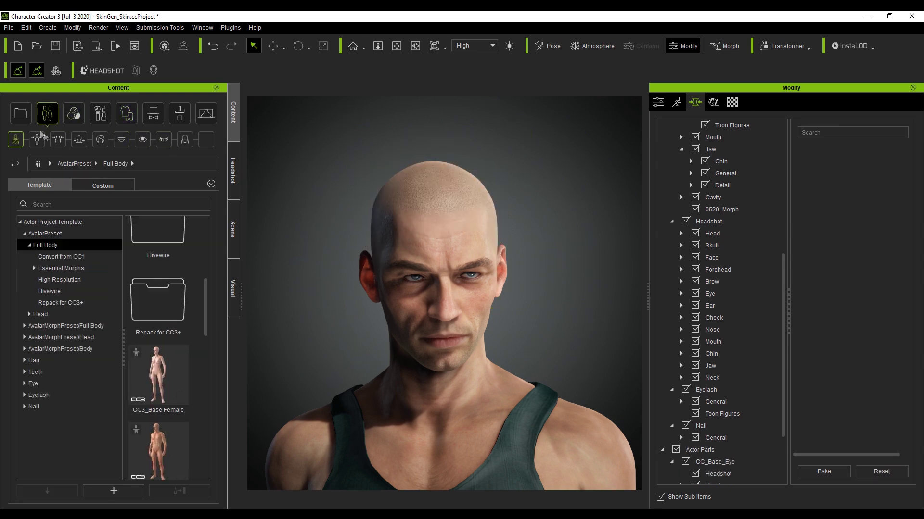
{"action": "left_click", "coordinate": [100, 140]}
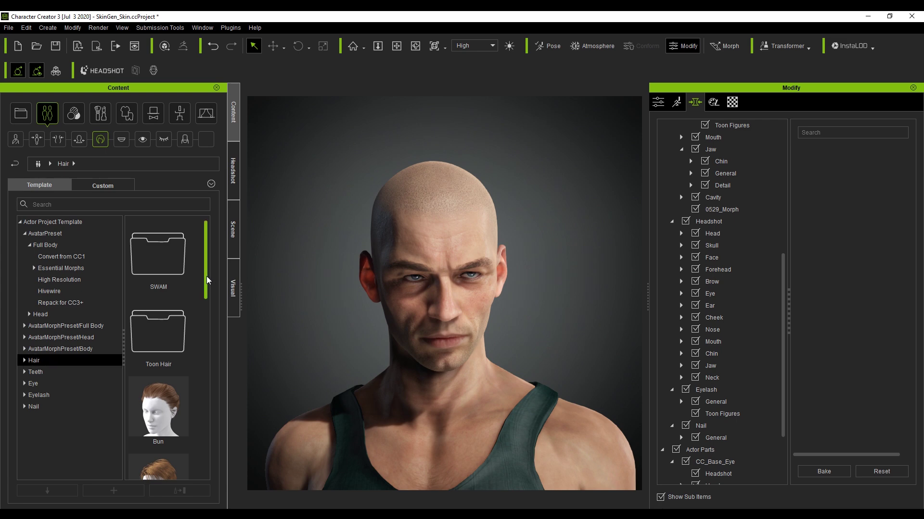
{"action": "scroll", "coordinate": [209, 306], "scroll_direction": "down", "scroll_amount": 1}
{"action": "double_click", "coordinate": [159, 328]}
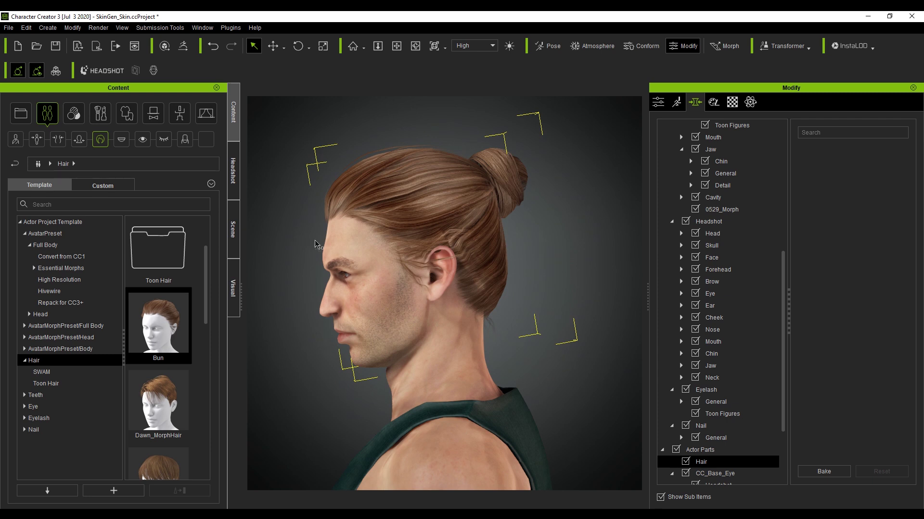
Step: Apply the Dirt_02 makeup from the Miscellaneous makeup templates to the character
{"action": "left_click", "coordinate": [100, 112]}
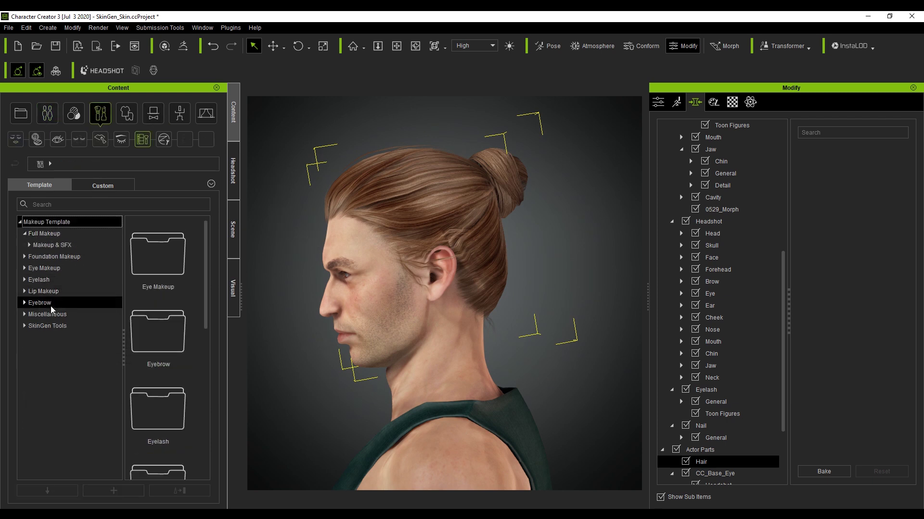
{"action": "left_click", "coordinate": [47, 315]}
{"action": "scroll", "coordinate": [206, 390], "scroll_direction": "down", "scroll_amount": 2}
{"action": "scroll", "coordinate": [206, 423], "scroll_direction": "down", "scroll_amount": 4}
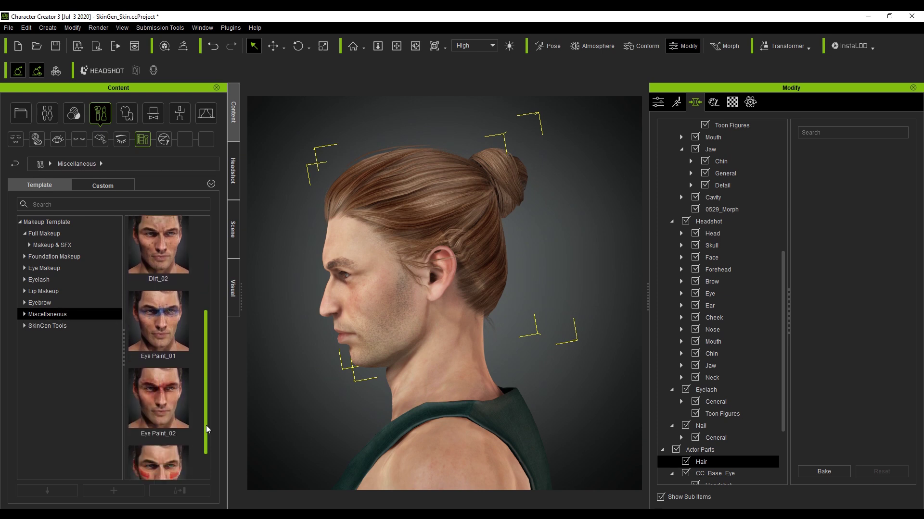
{"action": "mouse_move", "coordinate": [181, 457]}
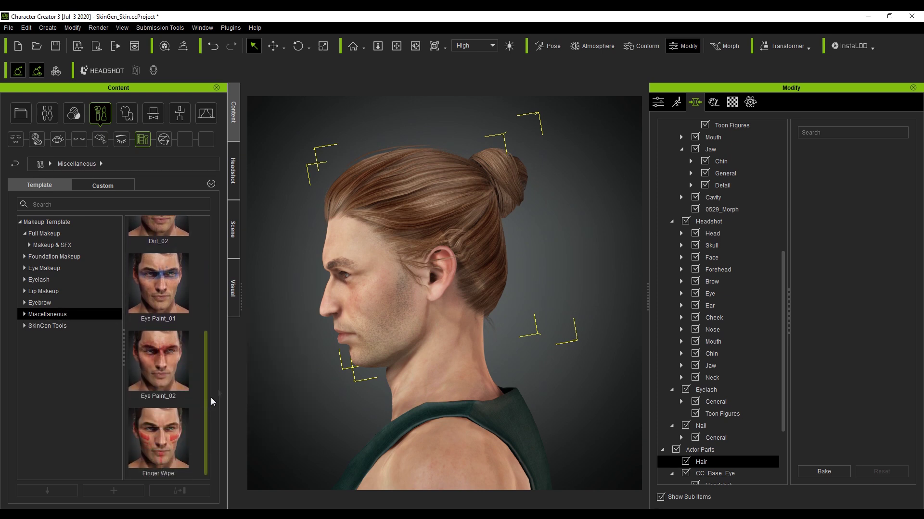
{"action": "scroll", "coordinate": [206, 385], "scroll_direction": "up", "scroll_amount": 2}
{"action": "scroll", "coordinate": [207, 378], "scroll_direction": "up", "scroll_amount": 4}
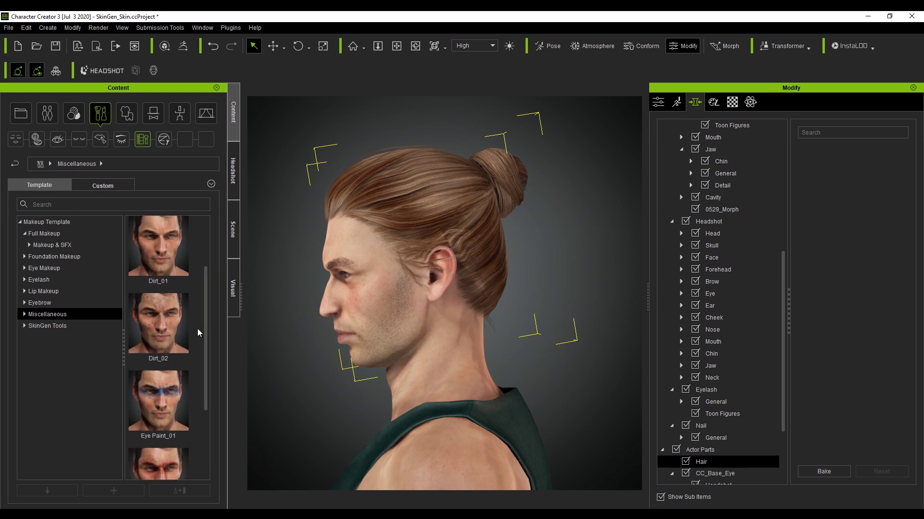
{"action": "left_click", "coordinate": [141, 321]}
{"action": "double_click", "coordinate": [140, 322]}
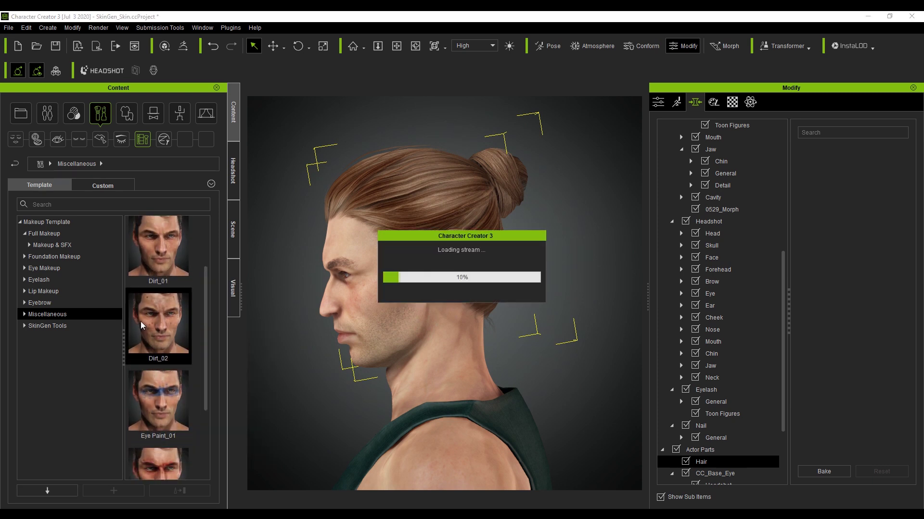
Step: Inspect the dirt makeup on the character and browse the 1_Skin Decal templates under Skin Details
{"action": "right_click_drag", "start_coordinate": [292, 385], "coordinate": [549, 346]}
{"action": "scroll", "coordinate": [549, 346], "scroll_direction": "down", "scroll_amount": 2}
{"action": "middle_click_drag", "start_coordinate": [548, 346], "coordinate": [529, 306]}
{"action": "scroll", "coordinate": [538, 313], "scroll_direction": "down", "scroll_amount": 3}
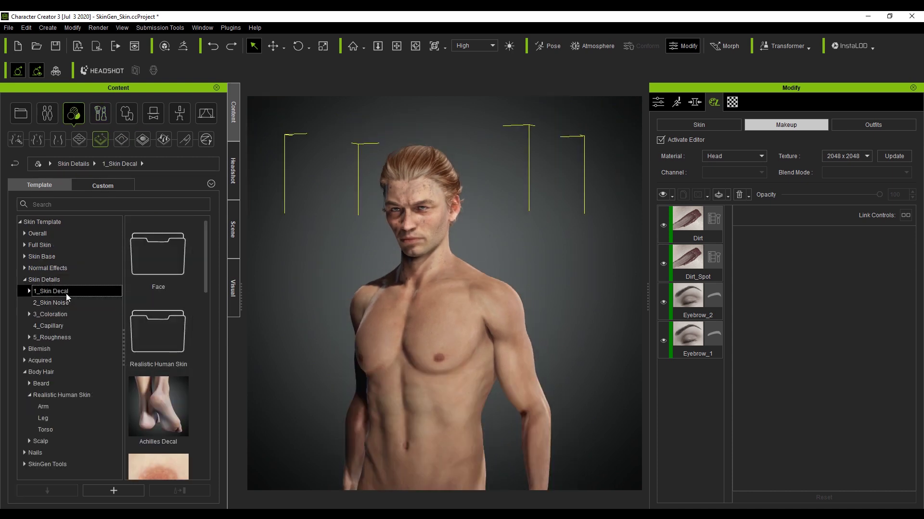
{"action": "scroll", "coordinate": [151, 428], "scroll_direction": "down", "scroll_amount": 5}
{"action": "scroll", "coordinate": [154, 343], "scroll_direction": "up", "scroll_amount": 5}
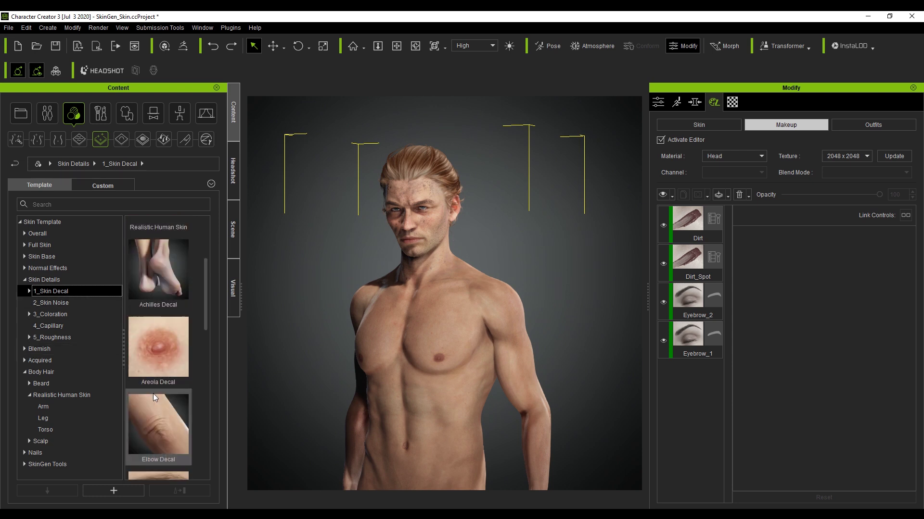
{"action": "left_click_drag", "start_coordinate": [206, 312], "coordinate": [207, 332]}
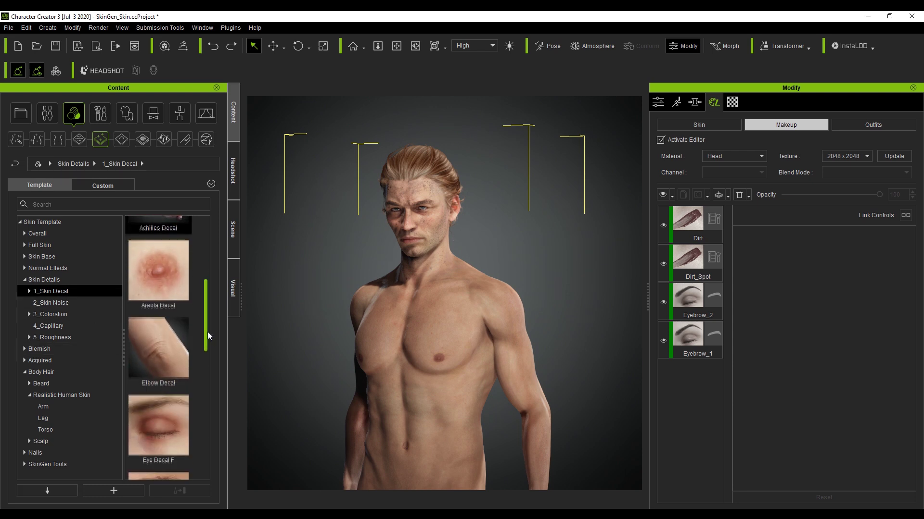
{"action": "left_click_drag", "start_coordinate": [206, 348], "coordinate": [211, 475]}
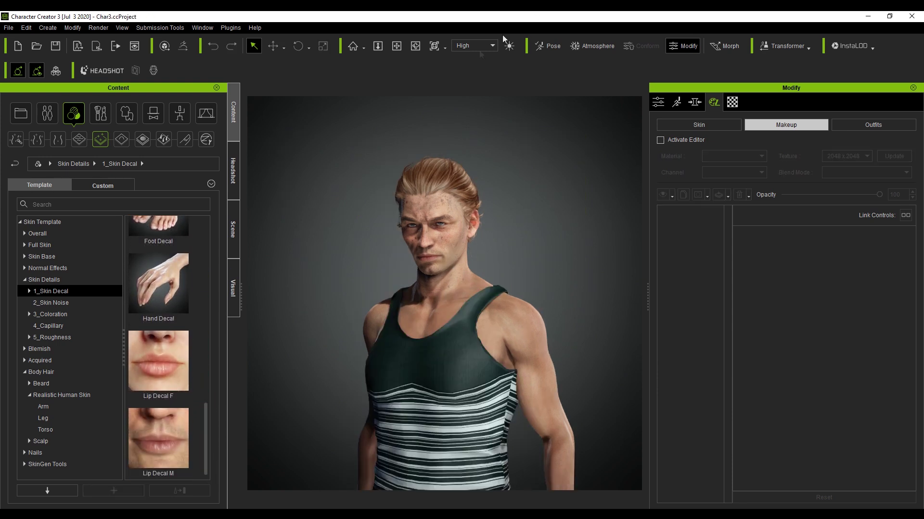
Step: Set up a clothed-character FBX export with the Blender preset, the Mesh option and A-Pose as the default pose
{"action": "left_click", "coordinate": [9, 28]}
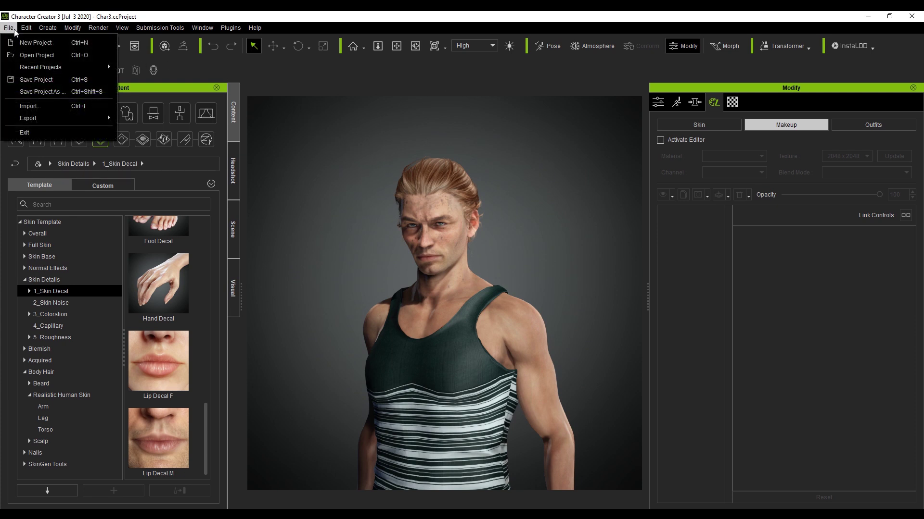
{"action": "mouse_move", "coordinate": [73, 118]}
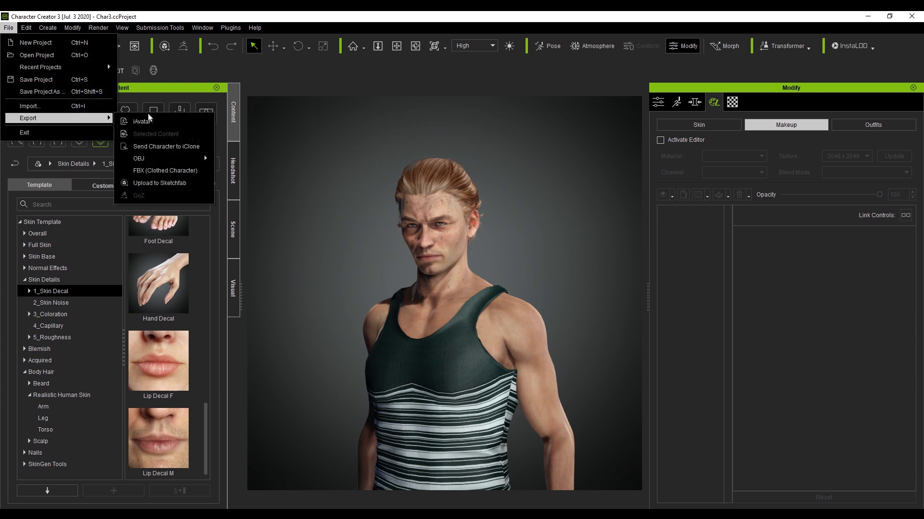
{"action": "left_click", "coordinate": [164, 171]}
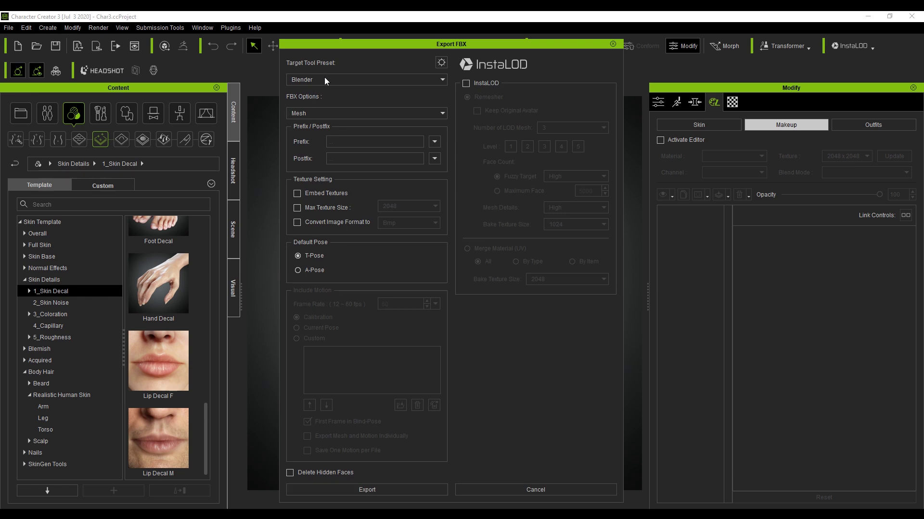
{"action": "left_click", "coordinate": [327, 114]}
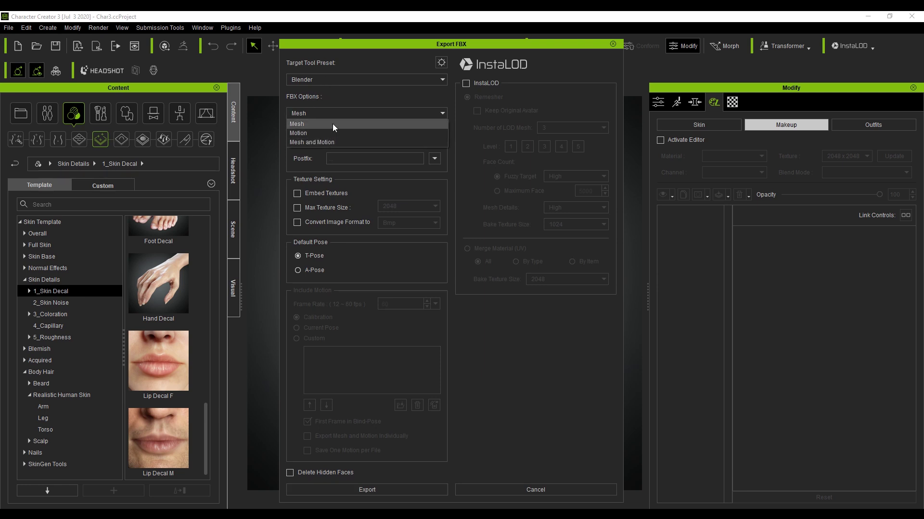
{"action": "left_click", "coordinate": [333, 123]}
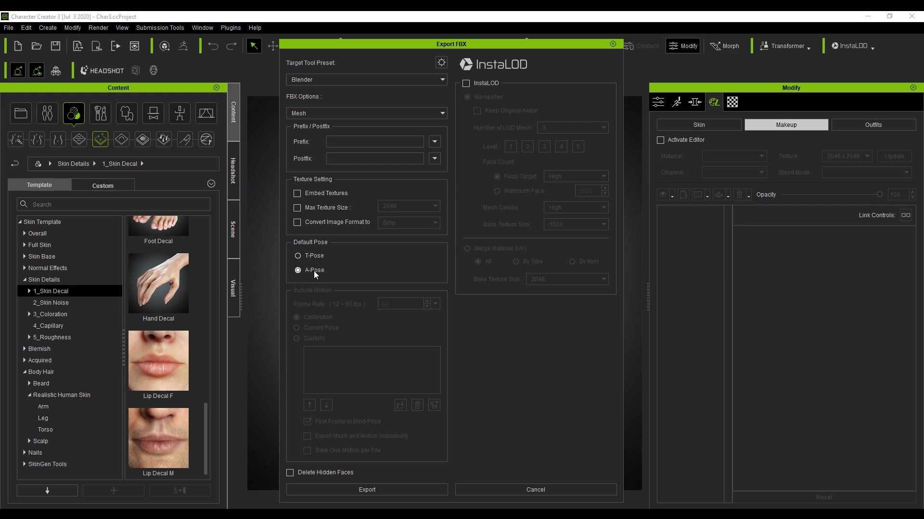
Step: Export the character as CC3_Blender.Fbx to New folder, replacing the existing file
{"action": "left_click", "coordinate": [384, 490]}
{"action": "left_click", "coordinate": [116, 110]}
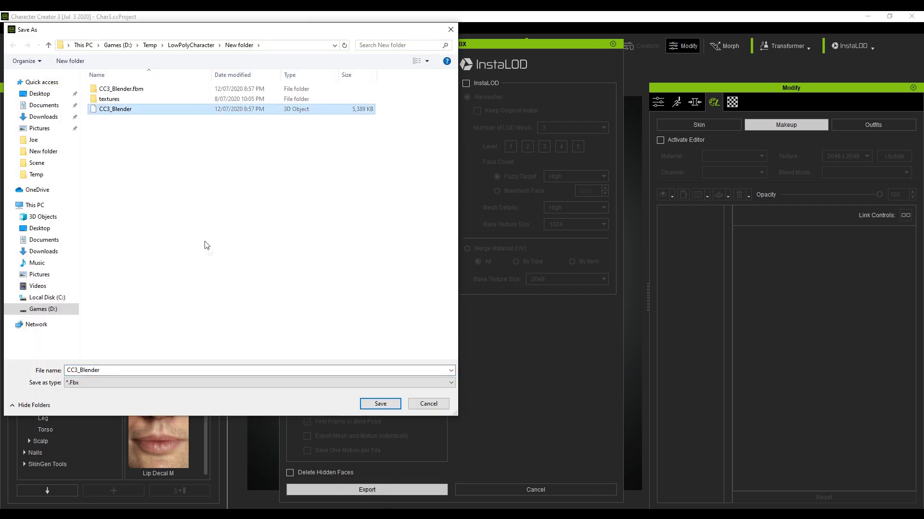
{"action": "left_click", "coordinate": [369, 403]}
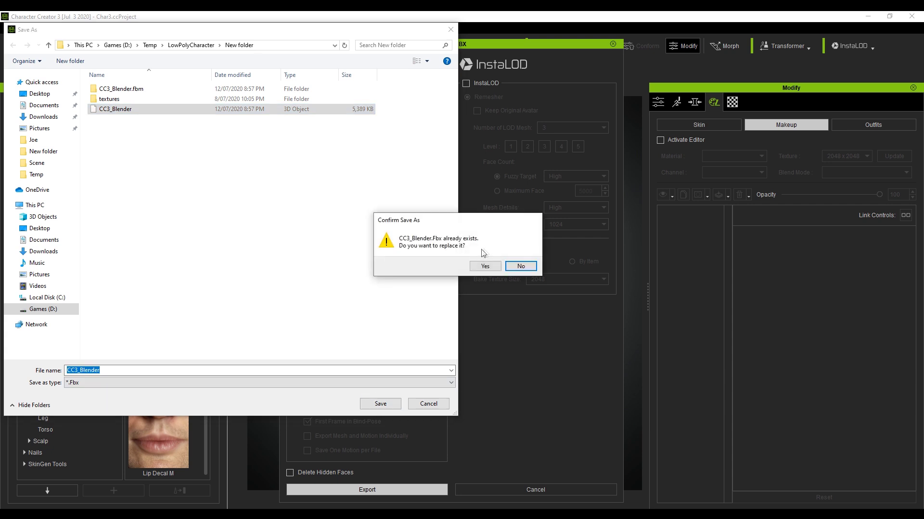
{"action": "left_click", "coordinate": [491, 268]}
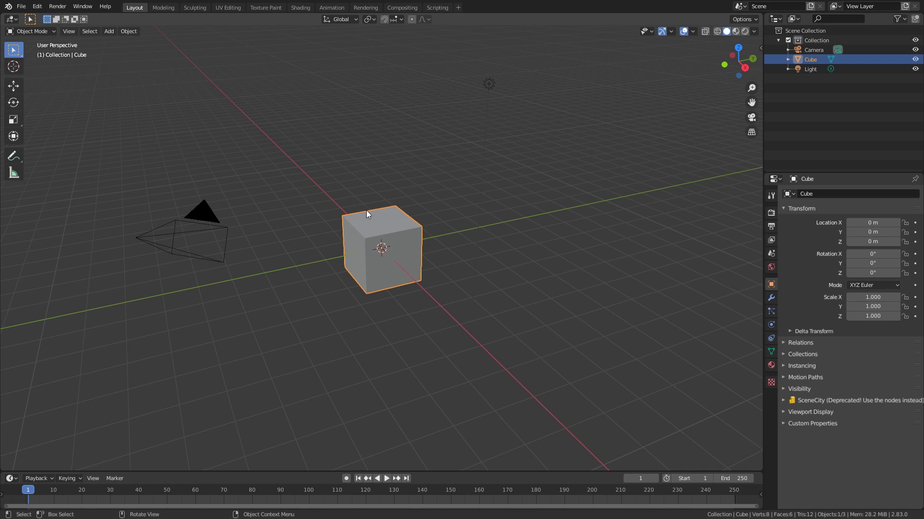
Step: Delete the default cube in Blender and import the exported character FBX from New folder
{"action": "key", "text": "Delete"}
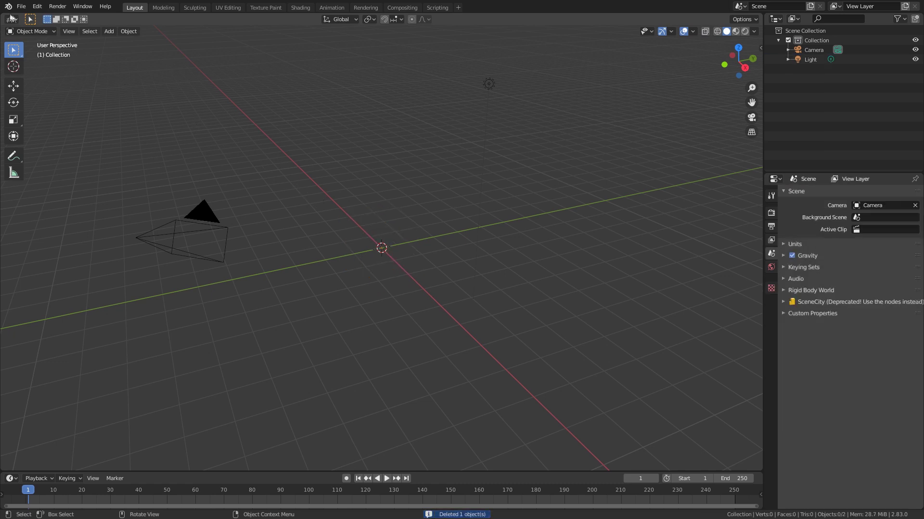
{"action": "left_click", "coordinate": [20, 9]}
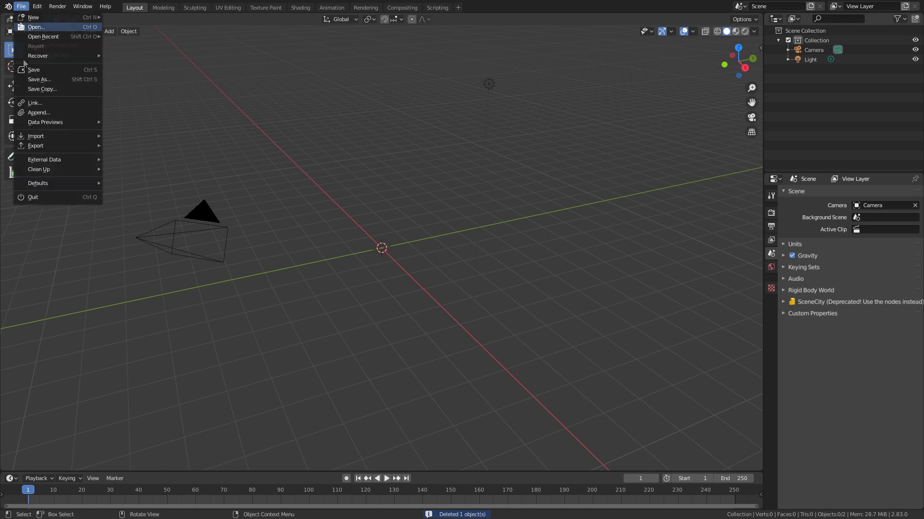
{"action": "mouse_move", "coordinate": [61, 140]}
{"action": "left_click", "coordinate": [140, 154]}
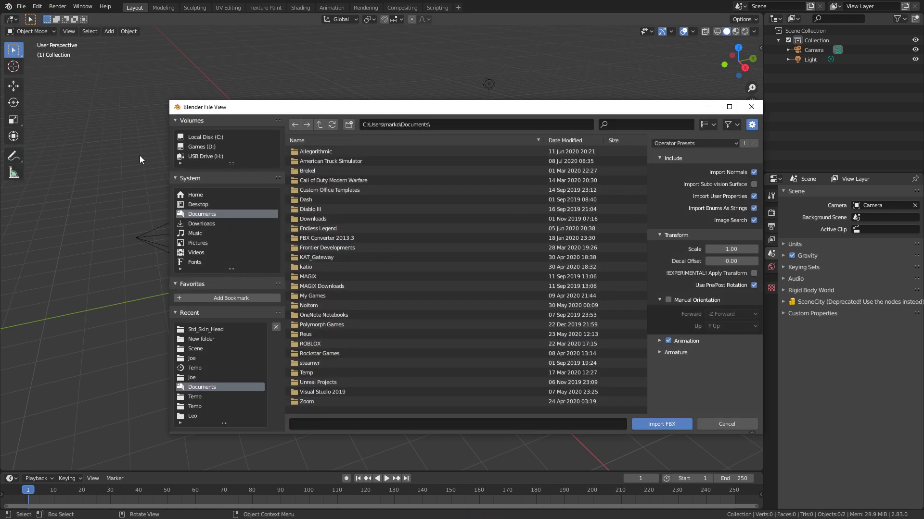
{"action": "left_click", "coordinate": [227, 339]}
{"action": "double_click", "coordinate": [320, 170]}
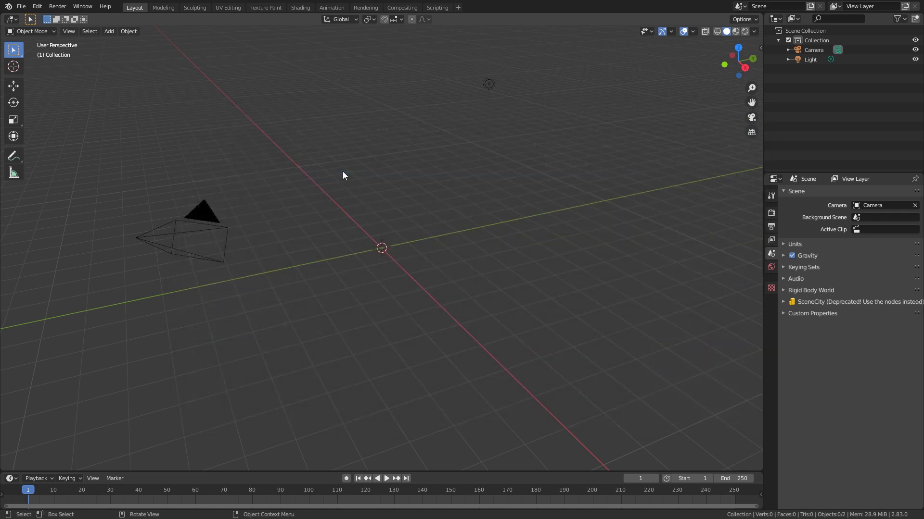
Step: Frame the imported character's upper body and switch the viewport to Rendered shading
{"action": "middle_click_drag", "start_coordinate": [343, 171], "coordinate": [375, 181]}
{"action": "scroll", "coordinate": [375, 181], "scroll_direction": "up", "scroll_amount": 10}
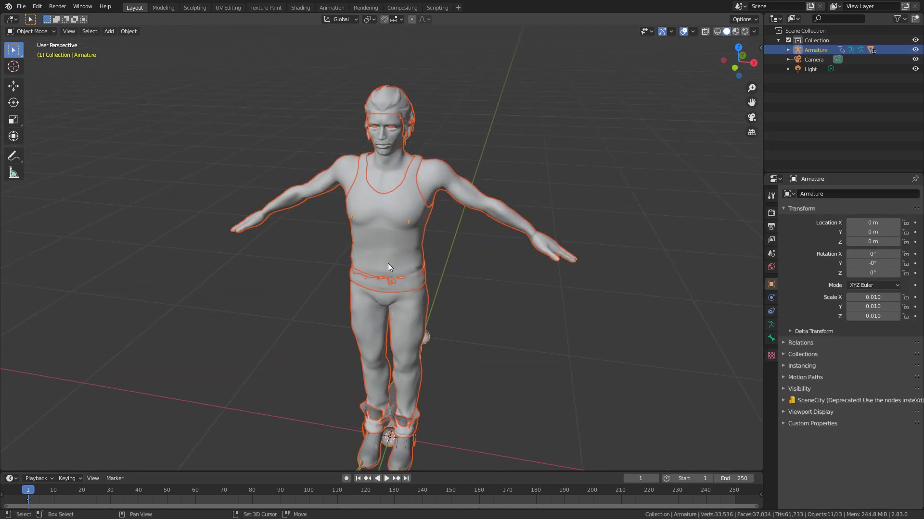
{"action": "middle_click_drag", "start_coordinate": [397, 256], "coordinate": [399, 246]}
{"action": "middle_click_drag", "start_coordinate": [411, 180], "coordinate": [394, 241], "text": "shift"}
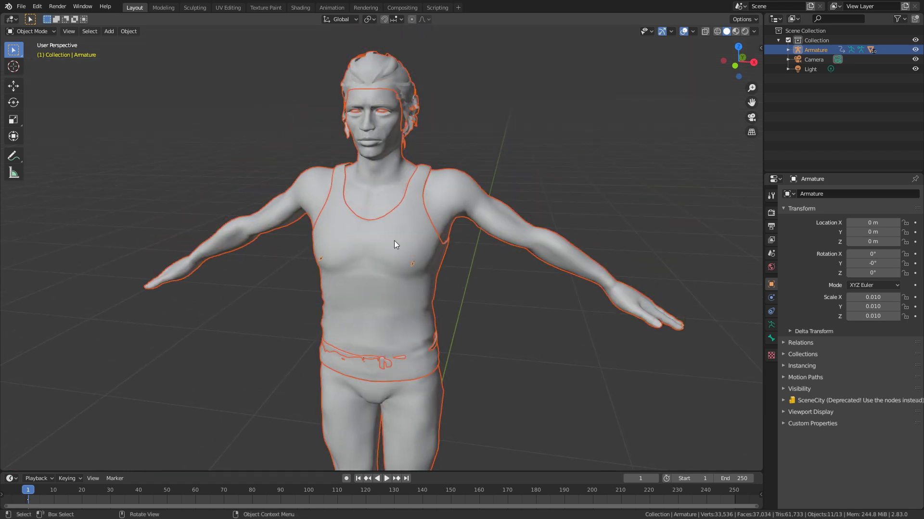
{"action": "left_click", "coordinate": [745, 33]}
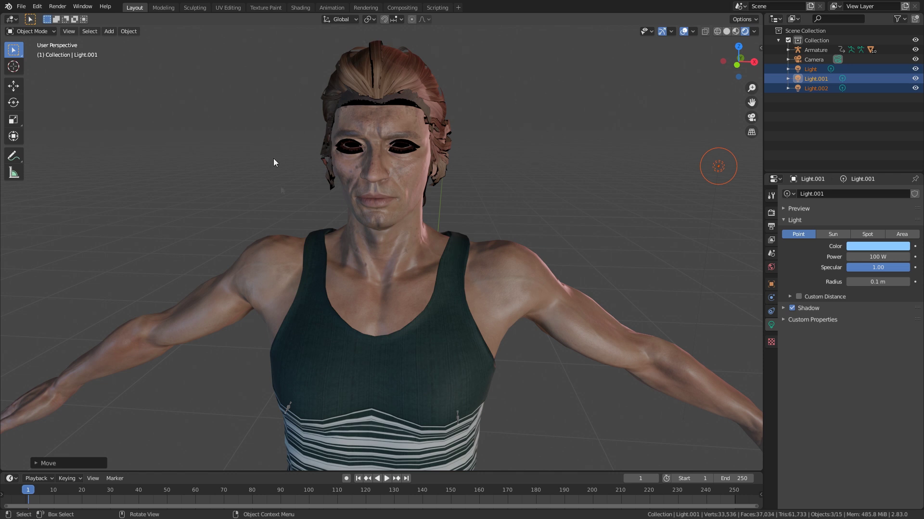
Step: Set the hair's Scalp_High_polytail material to Alpha Blend and enable backface culling
{"action": "left_click", "coordinate": [410, 72]}
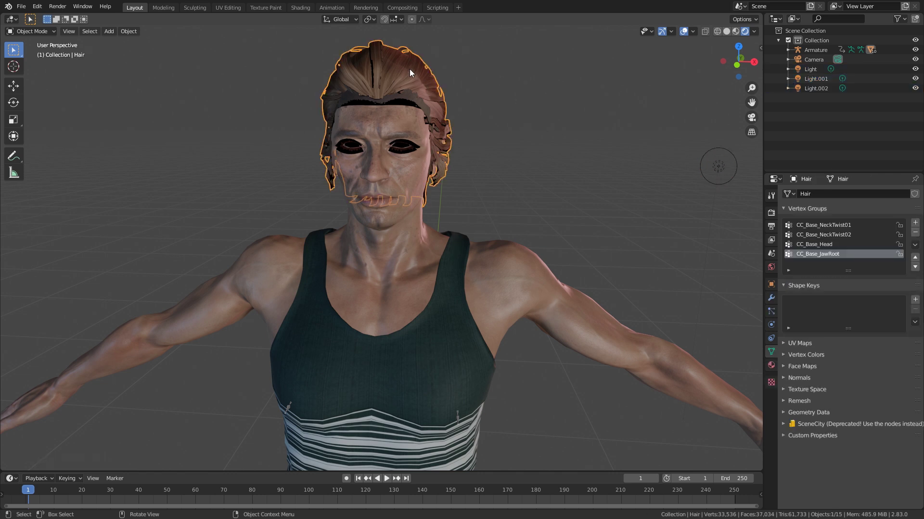
{"action": "left_click", "coordinate": [770, 366]}
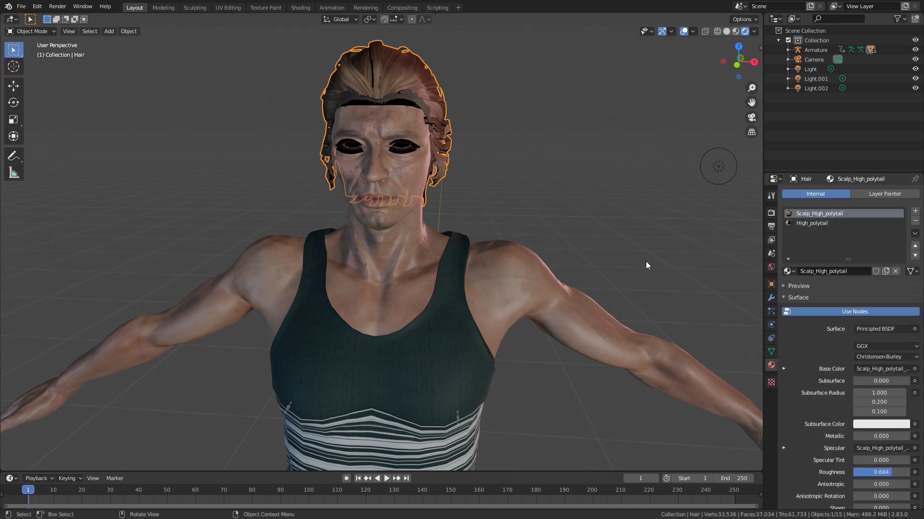
{"action": "scroll", "coordinate": [821, 379], "scroll_direction": "down", "scroll_amount": 10}
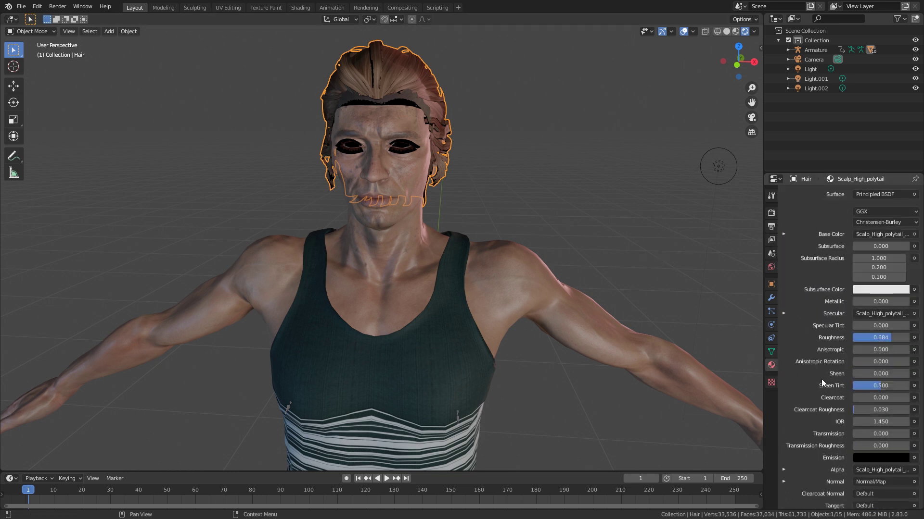
{"action": "scroll", "coordinate": [827, 490], "scroll_direction": "down", "scroll_amount": 3}
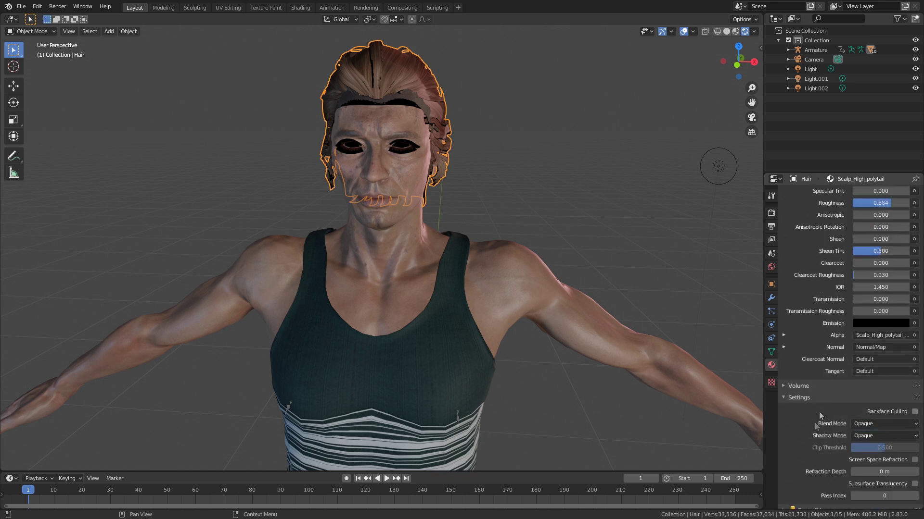
{"action": "left_click", "coordinate": [866, 426]}
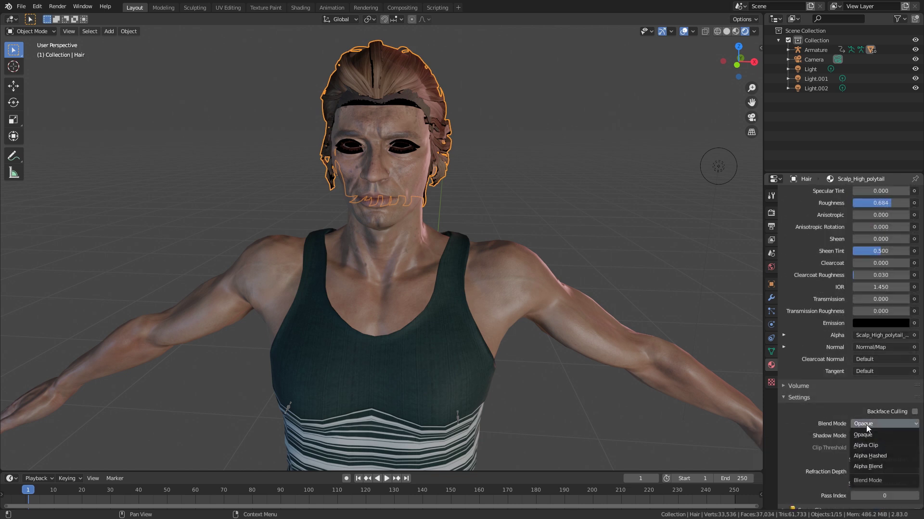
{"action": "left_click", "coordinate": [878, 464]}
{"action": "left_click", "coordinate": [914, 412]}
{"action": "scroll", "coordinate": [862, 418], "scroll_direction": "up", "scroll_amount": 14}
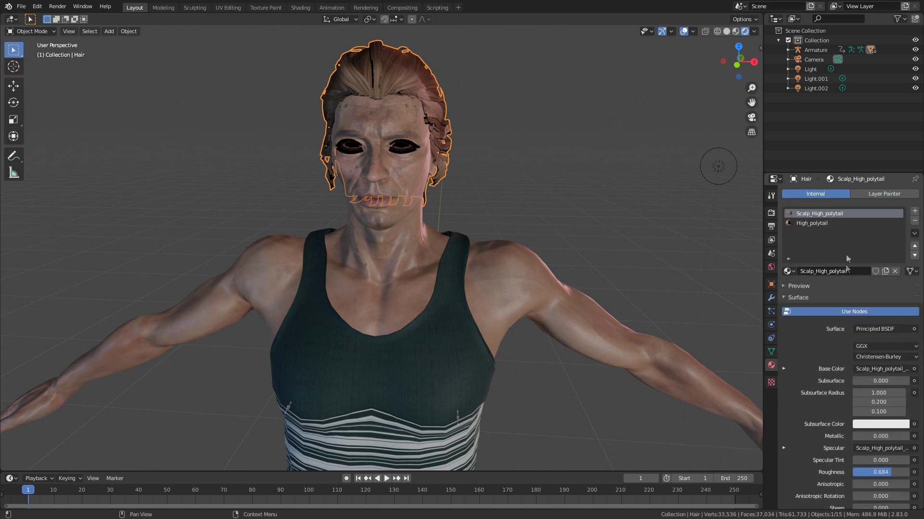
Step: Compare Alpha Hashed and Alpha Blend on the hair's High_polytail material, settling on Alpha Blend with backface culling enabled
{"action": "left_click", "coordinate": [818, 224]}
{"action": "scroll", "coordinate": [801, 289], "scroll_direction": "down", "scroll_amount": 14}
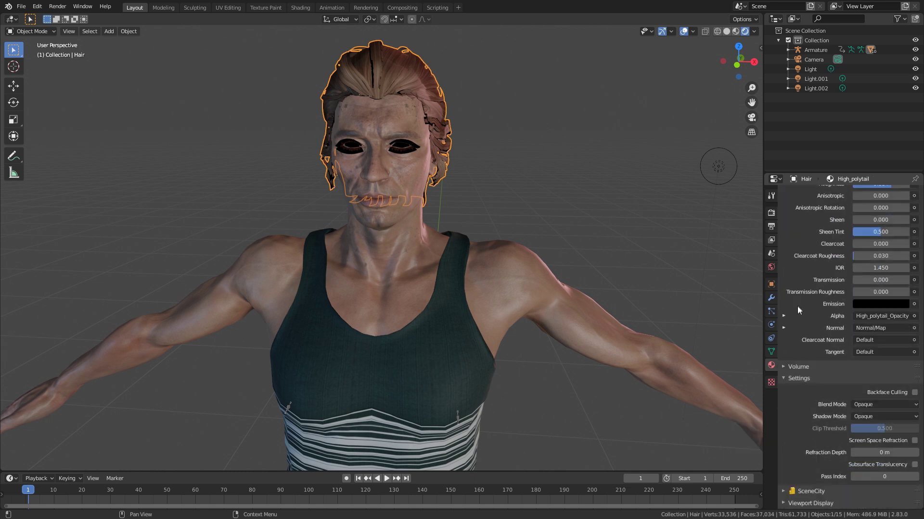
{"action": "left_click", "coordinate": [877, 394]}
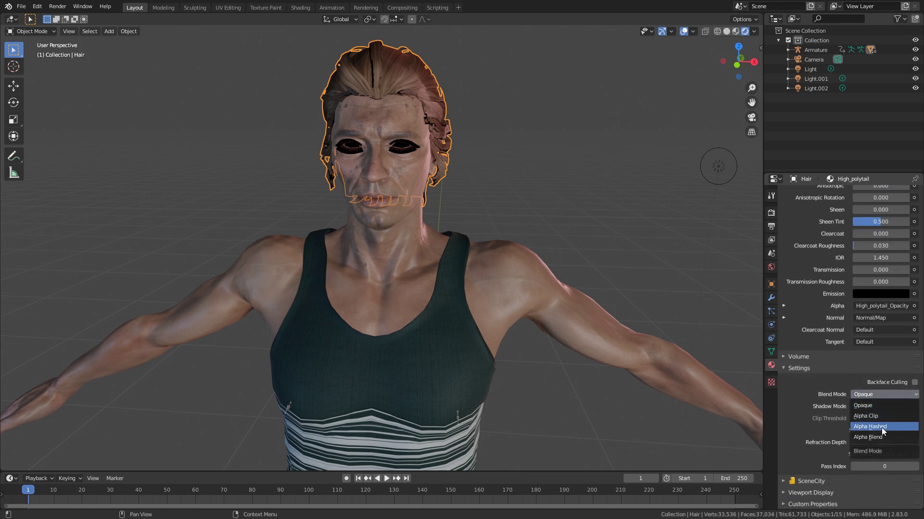
{"action": "left_click", "coordinate": [881, 427]}
{"action": "left_click", "coordinate": [876, 393]}
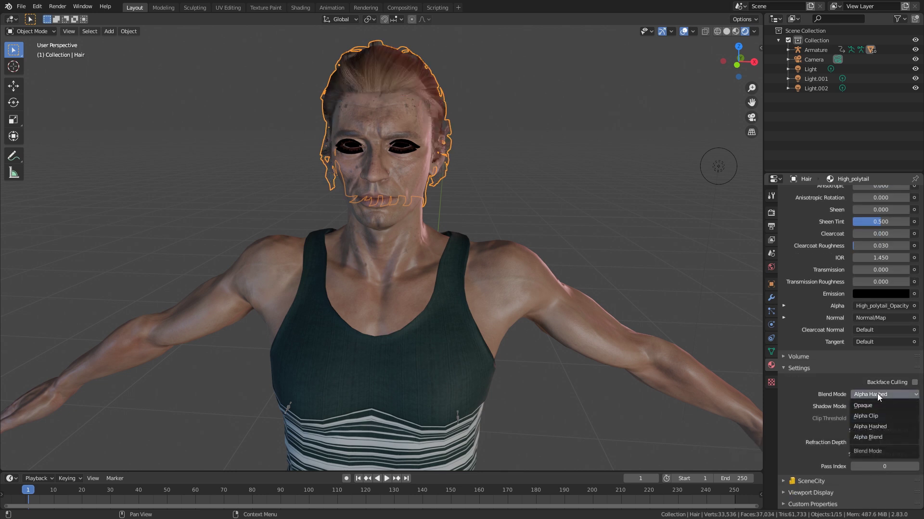
{"action": "left_click", "coordinate": [876, 437]}
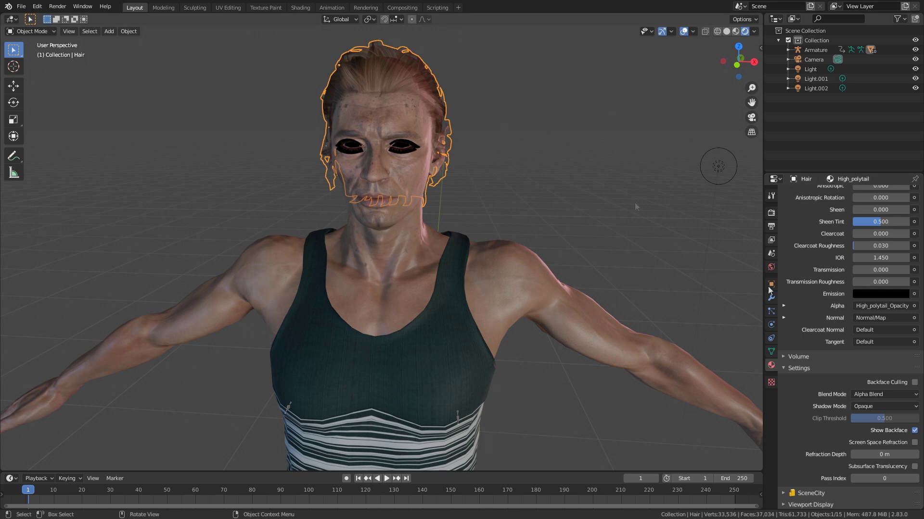
{"action": "left_click", "coordinate": [915, 382]}
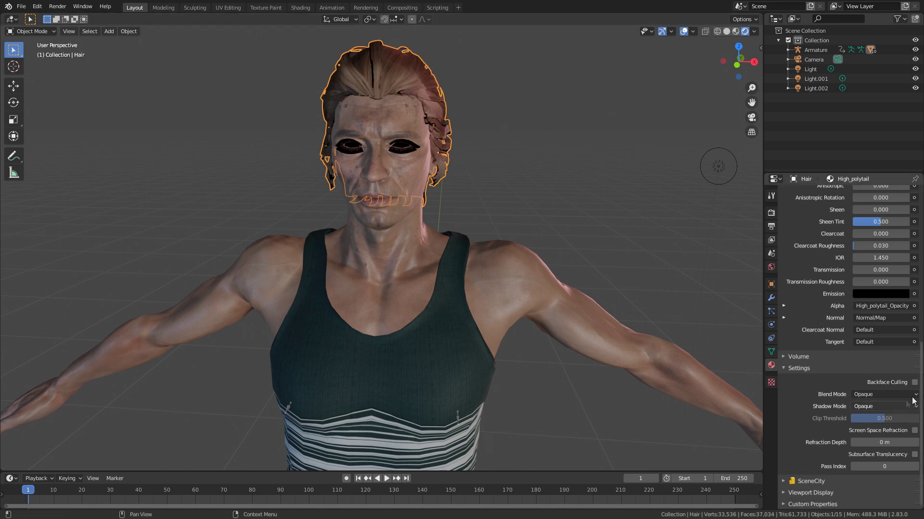
{"action": "left_click", "coordinate": [895, 397]}
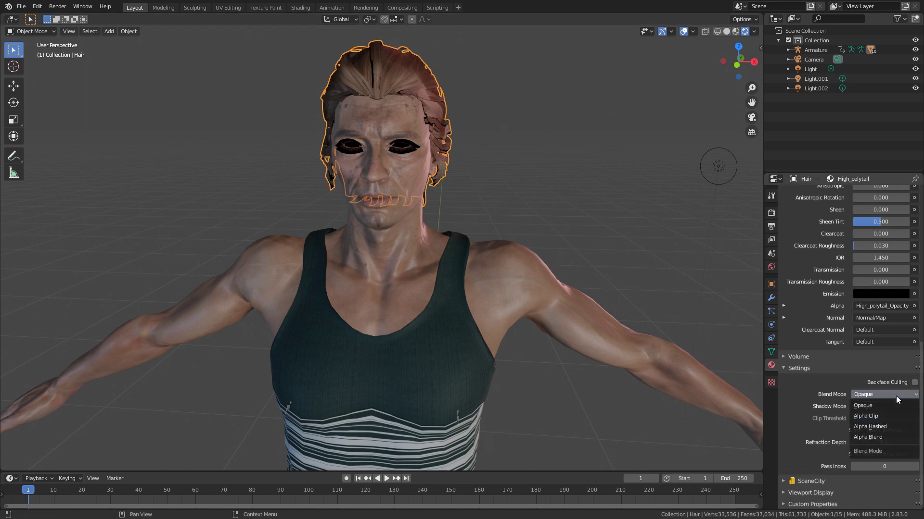
{"action": "left_click", "coordinate": [892, 437]}
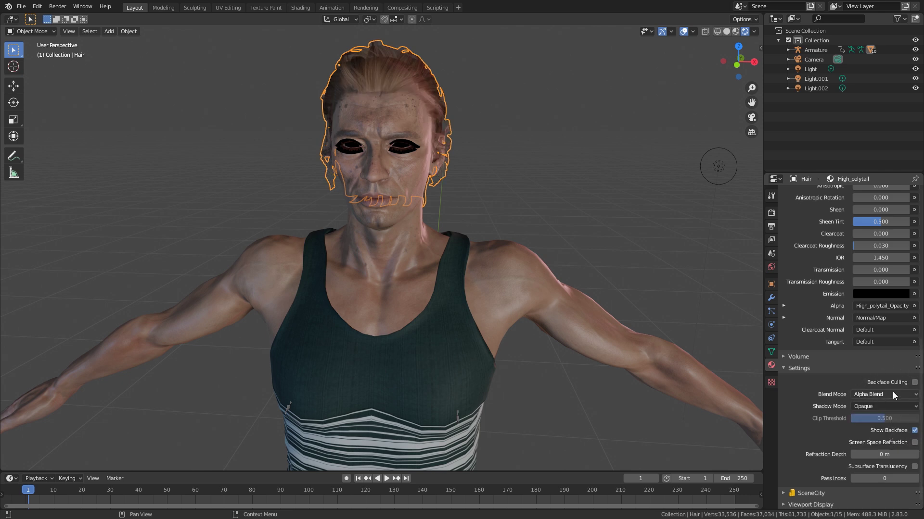
{"action": "left_click", "coordinate": [914, 383]}
Step: Set the body's Std_Eyelash material to Alpha Blend and enable backface culling
{"action": "middle_click_drag", "start_coordinate": [681, 313], "coordinate": [501, 268]}
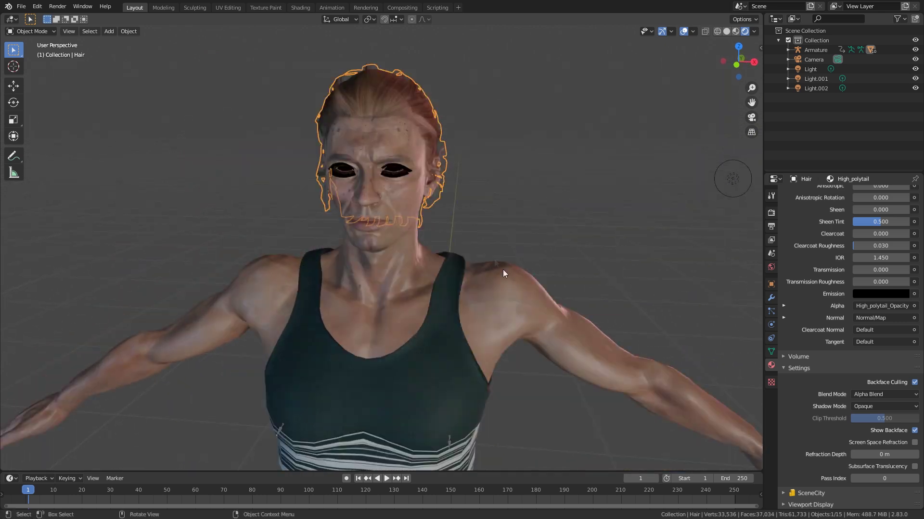
{"action": "scroll", "coordinate": [418, 136], "scroll_direction": "up", "scroll_amount": 4}
{"action": "left_click", "coordinate": [418, 133]}
{"action": "middle_click_drag", "start_coordinate": [490, 173], "coordinate": [518, 163]}
{"action": "scroll", "coordinate": [880, 371], "scroll_direction": "up", "scroll_amount": 10}
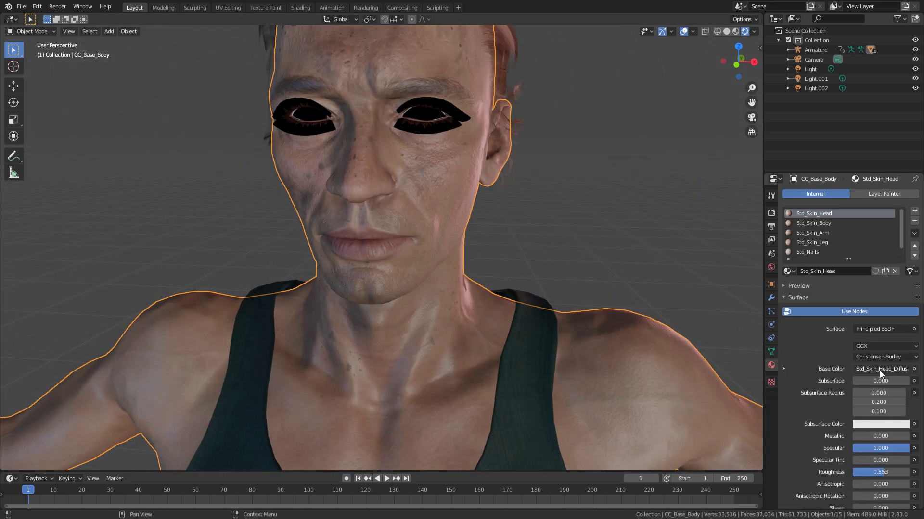
{"action": "left_click", "coordinate": [820, 253]}
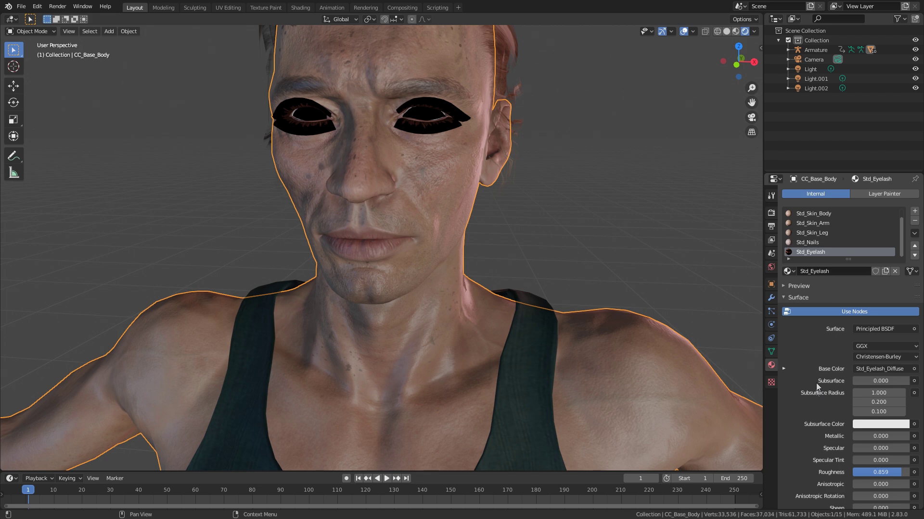
{"action": "scroll", "coordinate": [815, 389], "scroll_direction": "down", "scroll_amount": 8}
{"action": "scroll", "coordinate": [815, 388], "scroll_direction": "down", "scroll_amount": 6}
{"action": "left_click", "coordinate": [876, 393]}
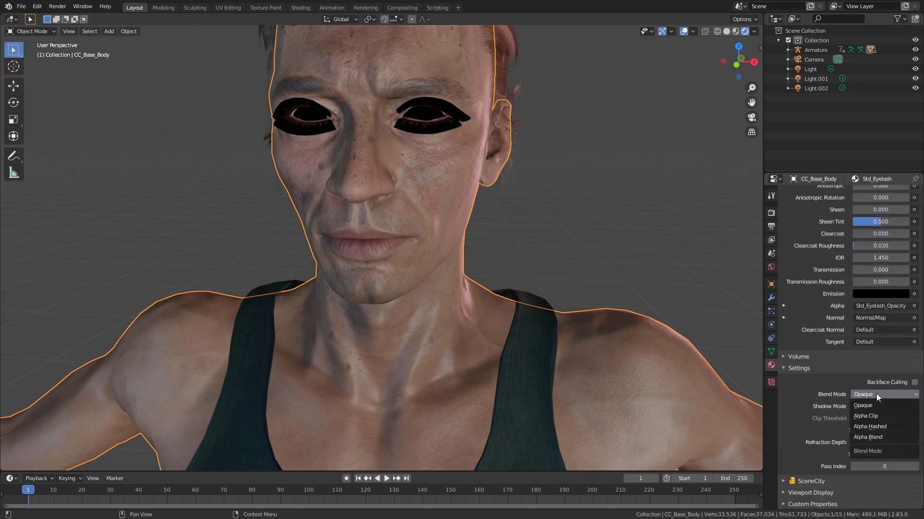
{"action": "left_click", "coordinate": [885, 436]}
{"action": "left_click", "coordinate": [915, 382]}
Step: Select the eye occlusion mesh and set its Std_Eye_Occlusion_R material to Alpha Blend
{"action": "left_click", "coordinate": [426, 114]}
{"action": "scroll", "coordinate": [863, 350], "scroll_direction": "up", "scroll_amount": 6}
{"action": "scroll", "coordinate": [863, 351], "scroll_direction": "up", "scroll_amount": 8}
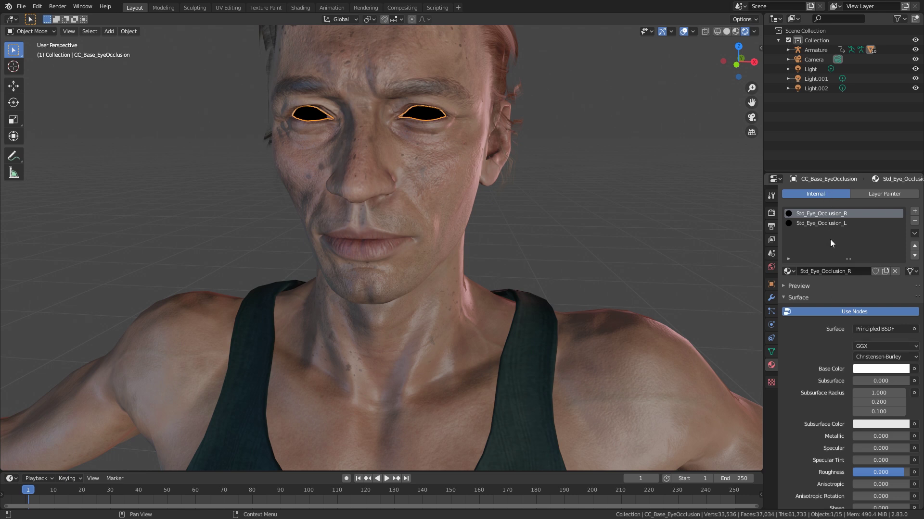
{"action": "scroll", "coordinate": [888, 391], "scroll_direction": "down", "scroll_amount": 10}
{"action": "scroll", "coordinate": [888, 391], "scroll_direction": "down", "scroll_amount": 4}
{"action": "left_click", "coordinate": [888, 395]}
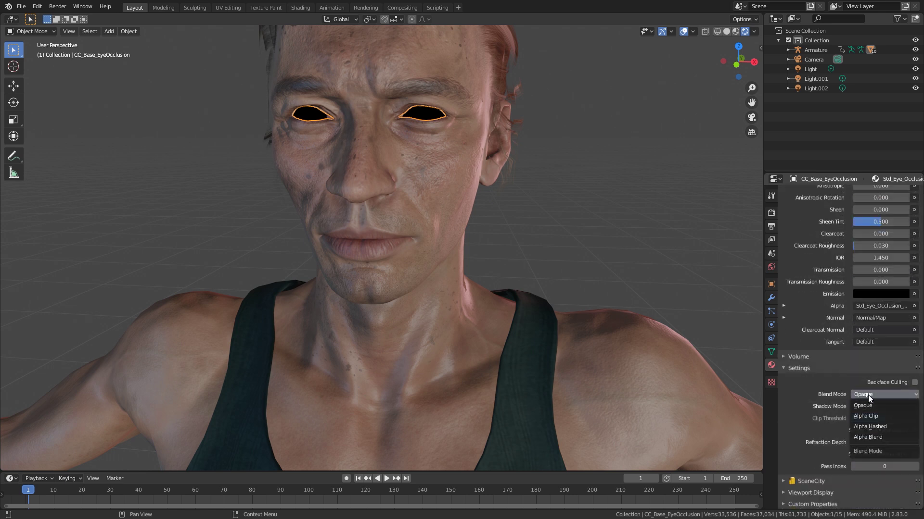
{"action": "left_click", "coordinate": [871, 437]}
Step: Set the Std_Eye_Occlusion_L material to Alpha Blend and enable backface culling
{"action": "scroll", "coordinate": [870, 381], "scroll_direction": "up", "scroll_amount": 12}
{"action": "left_click", "coordinate": [851, 222]}
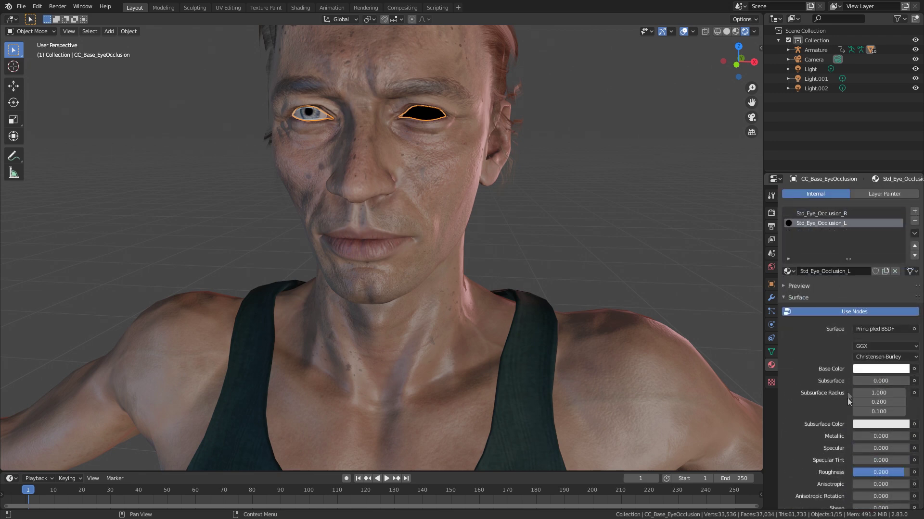
{"action": "scroll", "coordinate": [849, 393], "scroll_direction": "down", "scroll_amount": 12}
{"action": "left_click", "coordinate": [867, 395]}
{"action": "left_click", "coordinate": [876, 436]}
{"action": "left_click", "coordinate": [906, 386]}
Step: Select the tear line mesh and set its Std_Tearline_R material to Alpha Blend with backface culling enabled
{"action": "left_click", "coordinate": [420, 118]}
{"action": "left_click", "coordinate": [419, 118]}
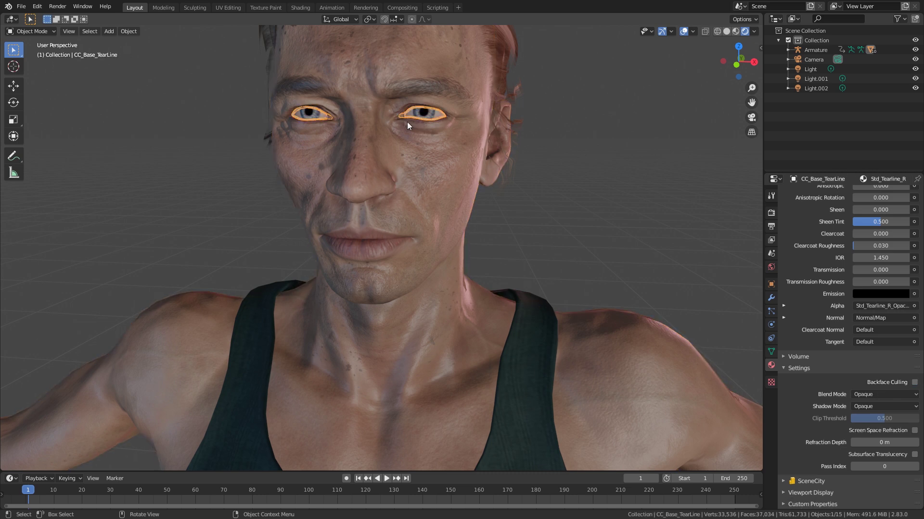
{"action": "left_click", "coordinate": [888, 393]}
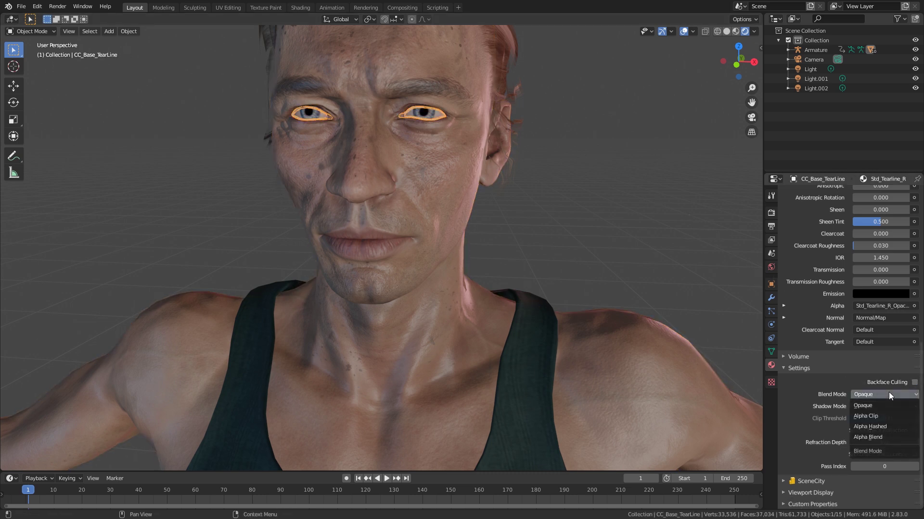
{"action": "left_click", "coordinate": [884, 434]}
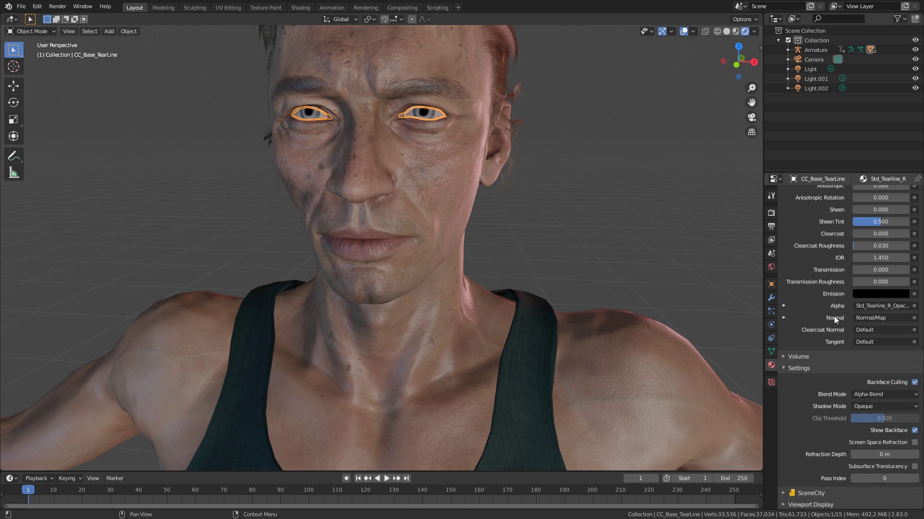
Step: Set the Std_Tearline_L material to Alpha Blend and enable backface culling
{"action": "scroll", "coordinate": [833, 316], "scroll_direction": "up", "scroll_amount": 15}
{"action": "left_click", "coordinate": [813, 223]}
{"action": "scroll", "coordinate": [832, 313], "scroll_direction": "down", "scroll_amount": 15}
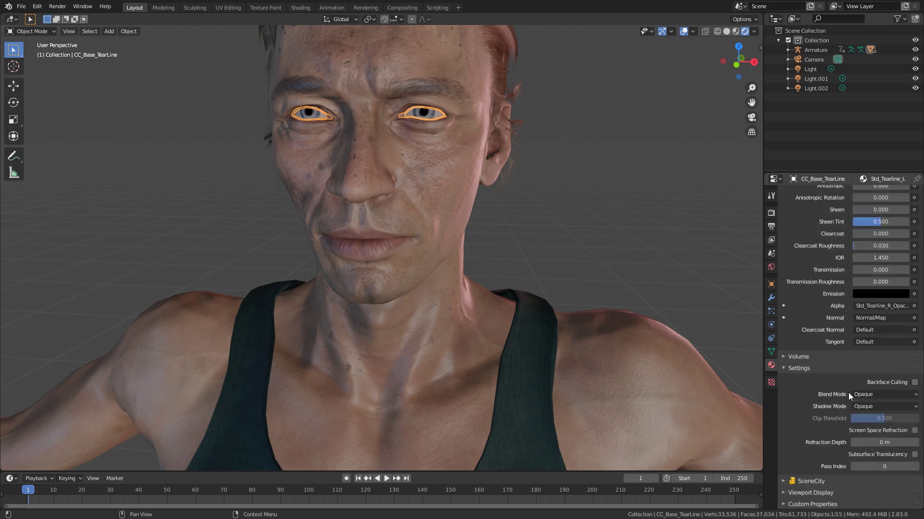
{"action": "left_click", "coordinate": [863, 395]}
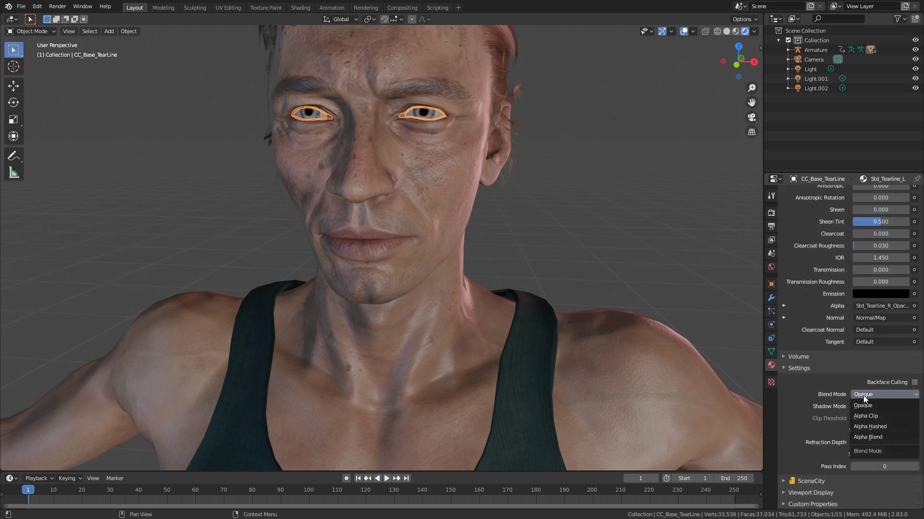
{"action": "left_click", "coordinate": [879, 437]}
{"action": "left_click", "coordinate": [914, 382]}
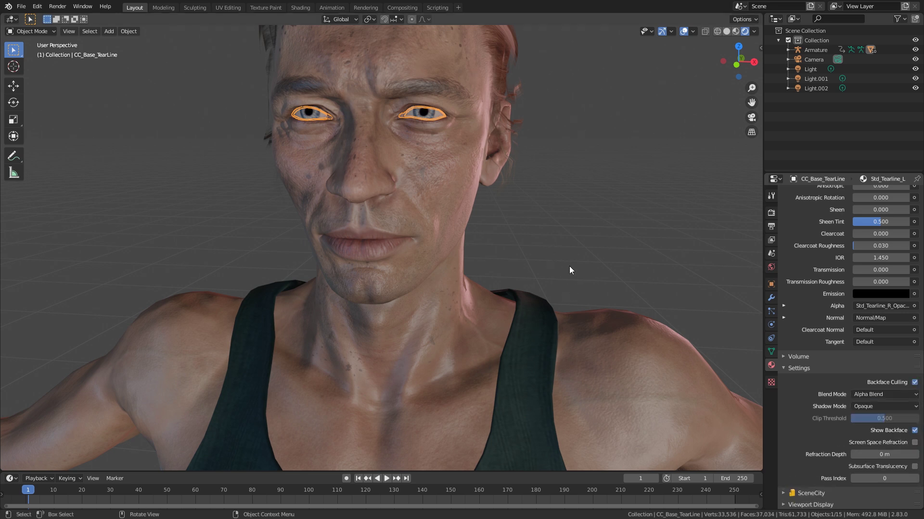
Step: In the Shading workspace with Rendered viewport shading, set Std_Tearline_L's Principled BSDF Specular to 0.001 and Transmission to 0.1
{"action": "left_click", "coordinate": [301, 7]}
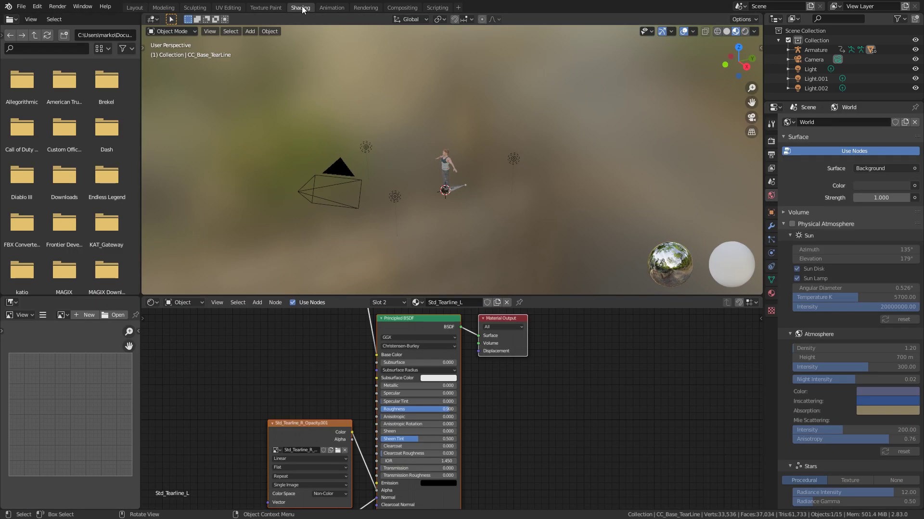
{"action": "left_click", "coordinate": [744, 31]}
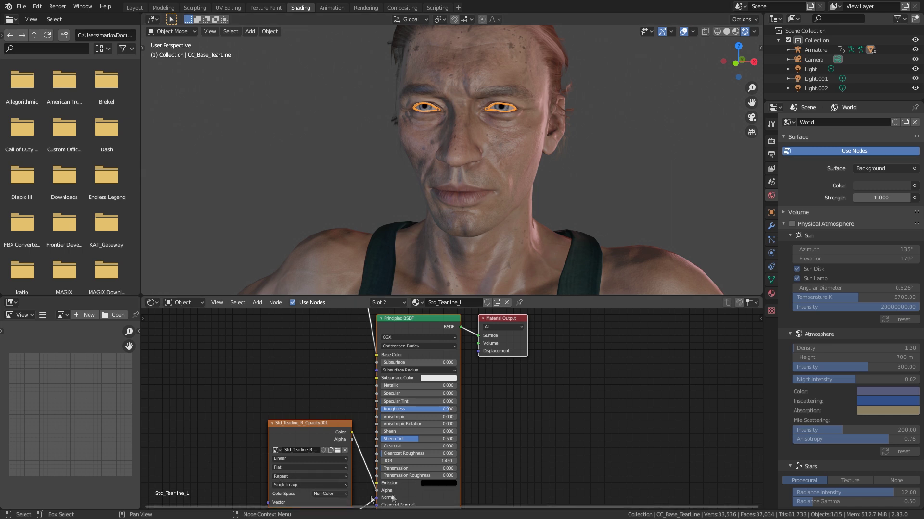
{"action": "left_click", "coordinate": [431, 394]}
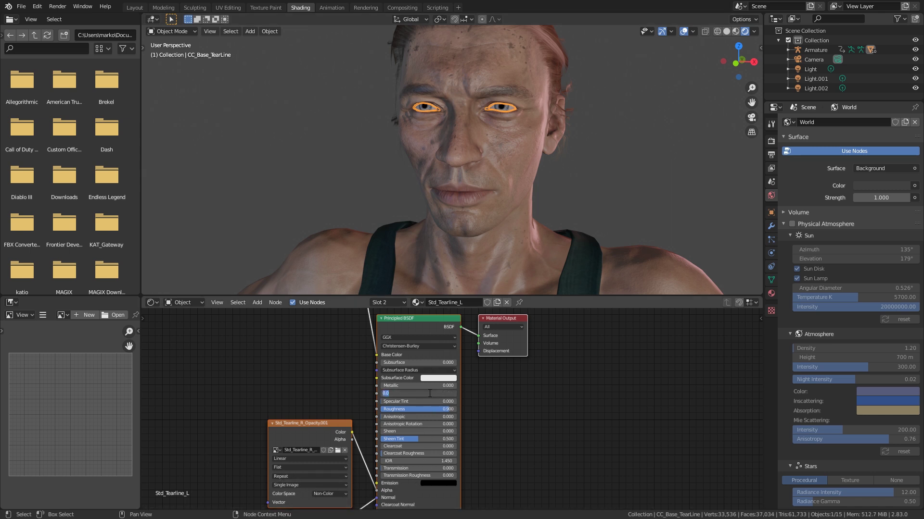
{"action": "type", "text": ".00"}
{"action": "key", "text": "Return"}
{"action": "left_click", "coordinate": [433, 468]}
{"action": "key", "text": "BackSpace"}
{"action": "type", "text": ".1"}
{"action": "key", "text": "Return"}
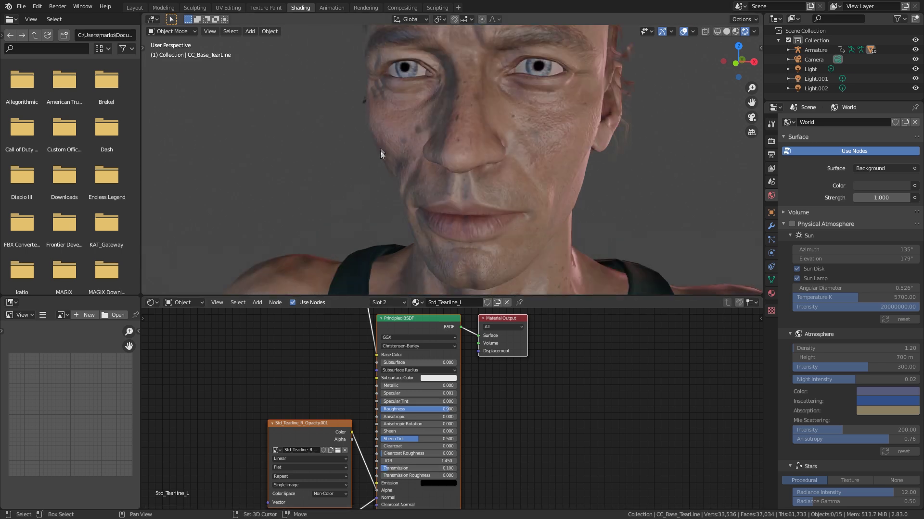
Step: Set the Std_Tearline_R material's Principled BSDF Specular to 0.001 and Transmission to 0.1
{"action": "middle_click_drag", "start_coordinate": [380, 148], "coordinate": [374, 176], "text": "shift"}
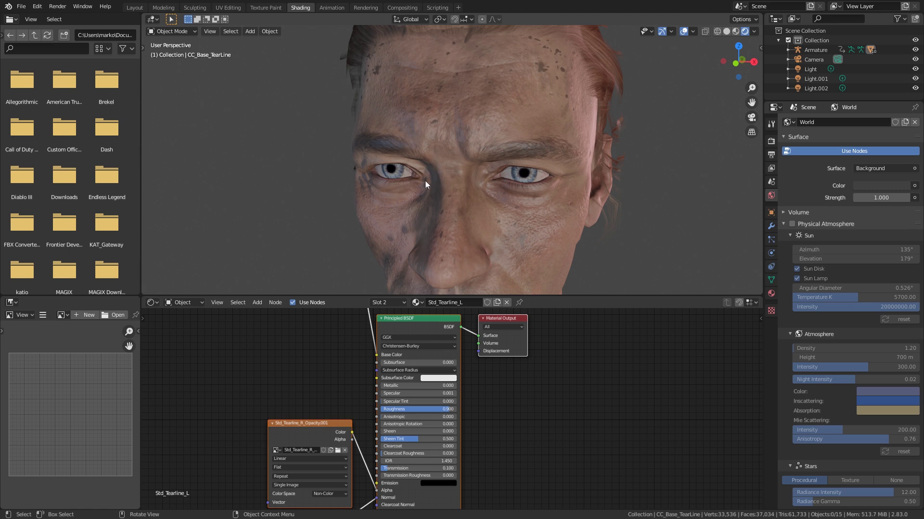
{"action": "left_click", "coordinate": [771, 294]}
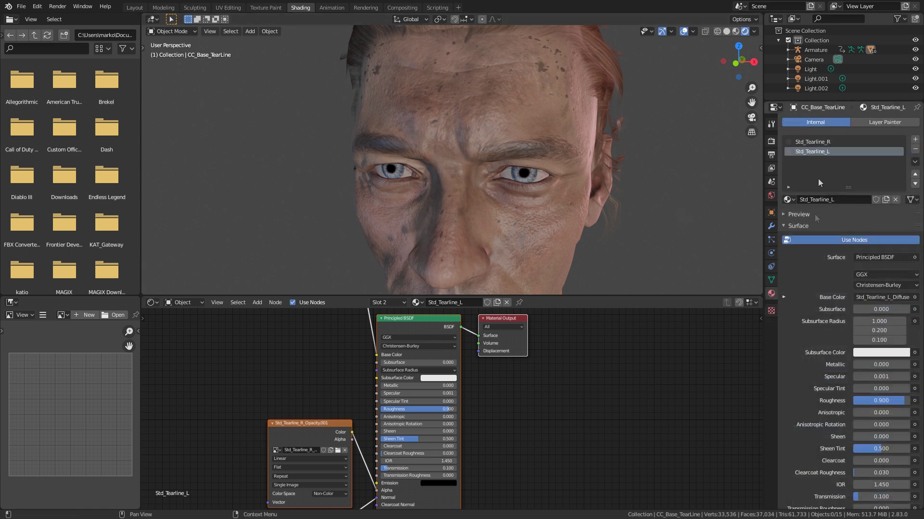
{"action": "left_click", "coordinate": [817, 143]}
{"action": "left_click", "coordinate": [420, 394]}
{"action": "type", "text": ".00"}
{"action": "key", "text": "Return"}
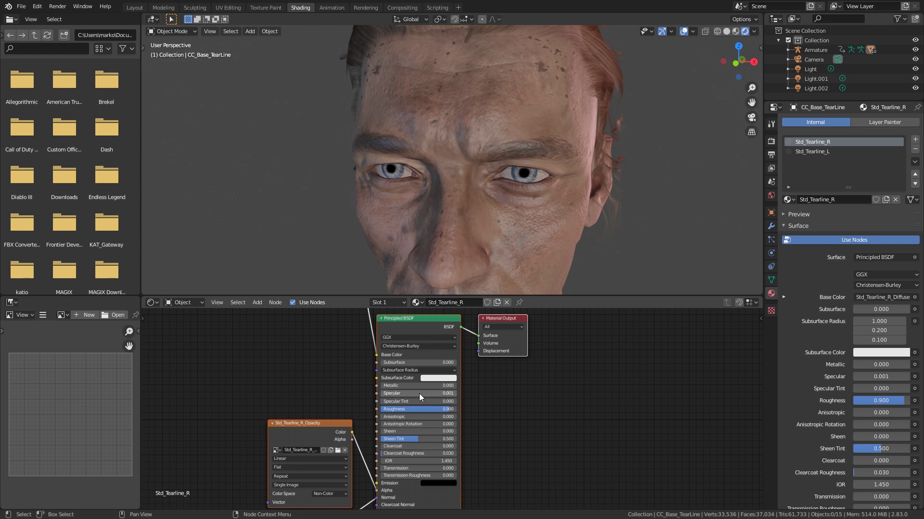
{"action": "left_click", "coordinate": [422, 469]}
{"action": "type", "text": ".1"}
{"action": "key", "text": "Return"}
{"action": "scroll", "coordinate": [584, 220], "scroll_direction": "down", "scroll_amount": 5}
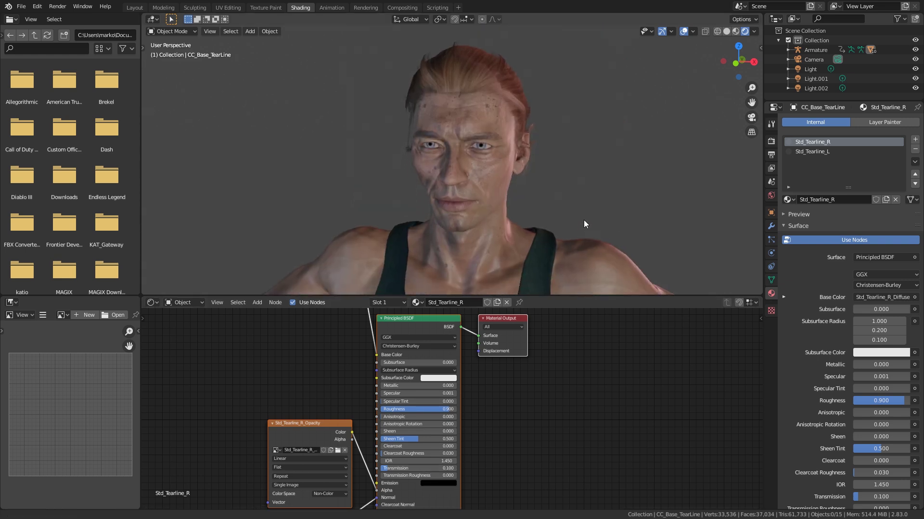
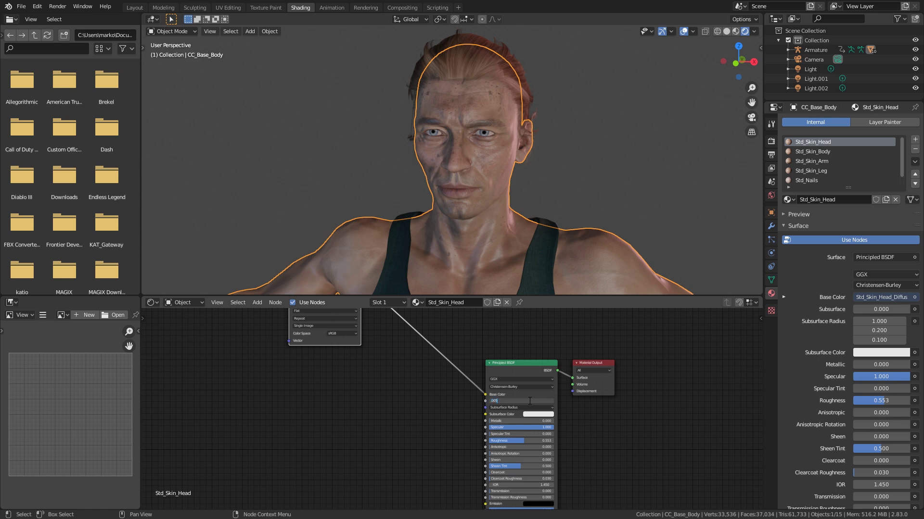
Step: Set Std_Skin_Head's Subsurface to 0.005 and its Subsurface Color to a light pink
{"action": "left_click", "coordinate": [537, 415]}
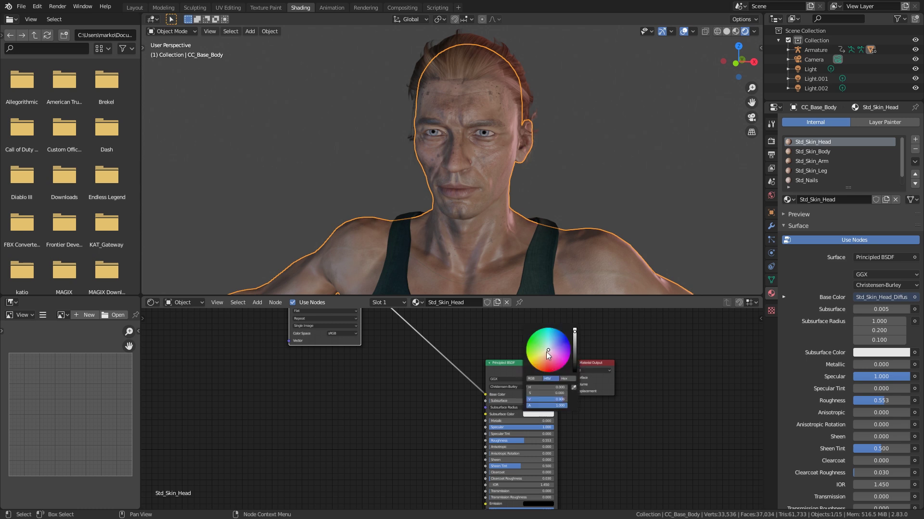
{"action": "left_click_drag", "start_coordinate": [548, 353], "coordinate": [549, 357]}
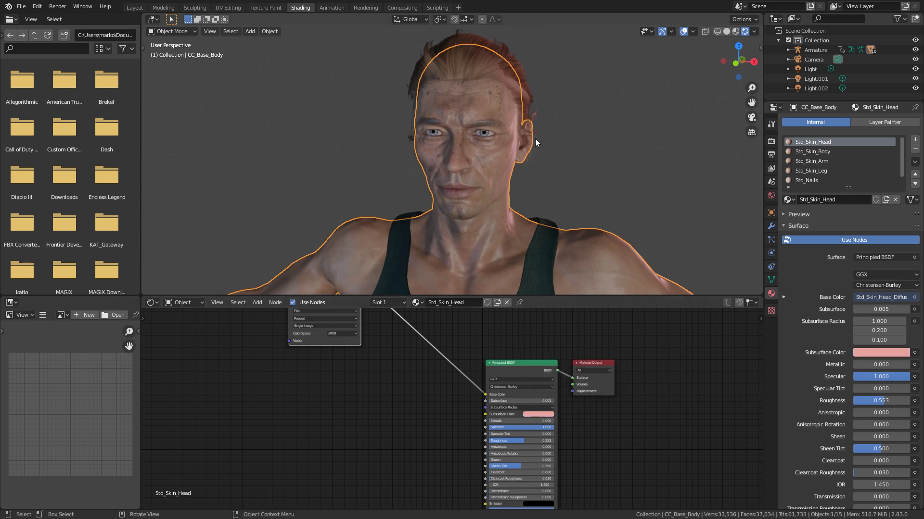
Step: Enable Screen Space Reflections and Ambient Occlusion in the Eevee render settings, then return to the Std_Skin_Head material settings
{"action": "left_click", "coordinate": [770, 156]}
{"action": "left_click", "coordinate": [771, 142]}
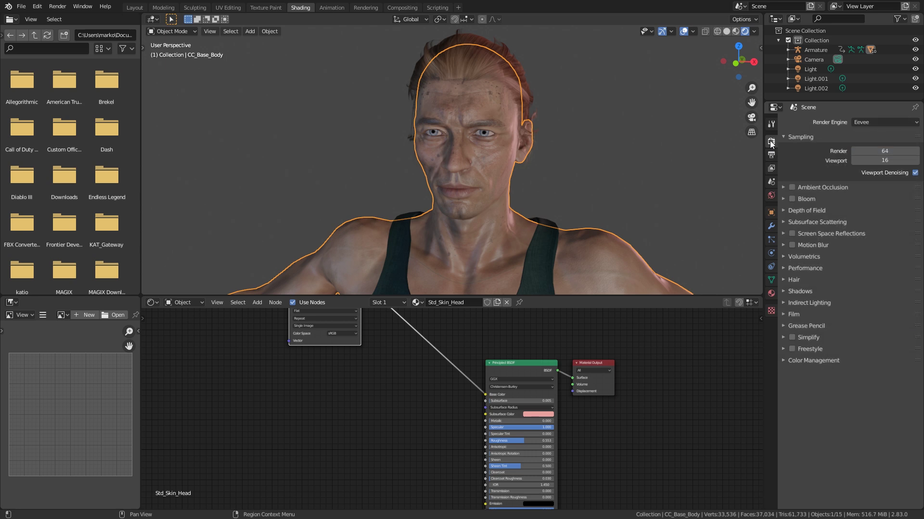
{"action": "left_click", "coordinate": [792, 234]}
{"action": "left_click", "coordinate": [781, 234]}
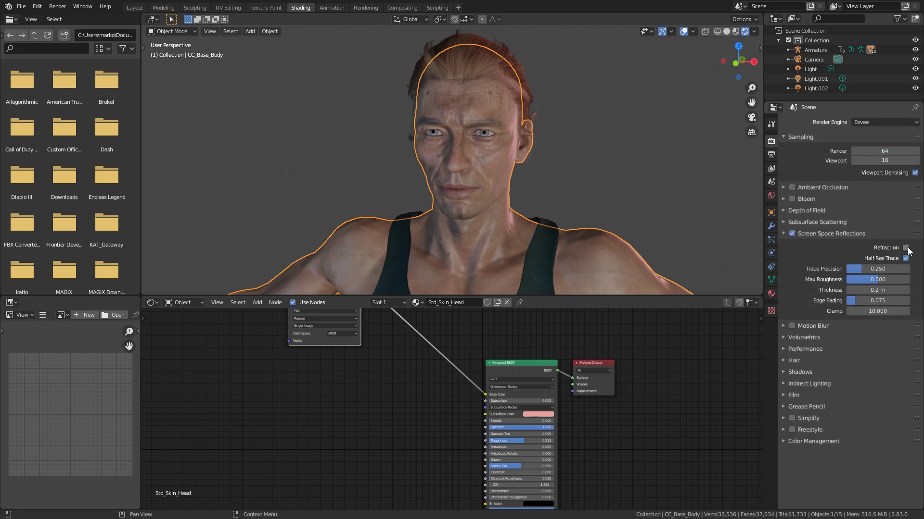
{"action": "left_click", "coordinate": [784, 234]}
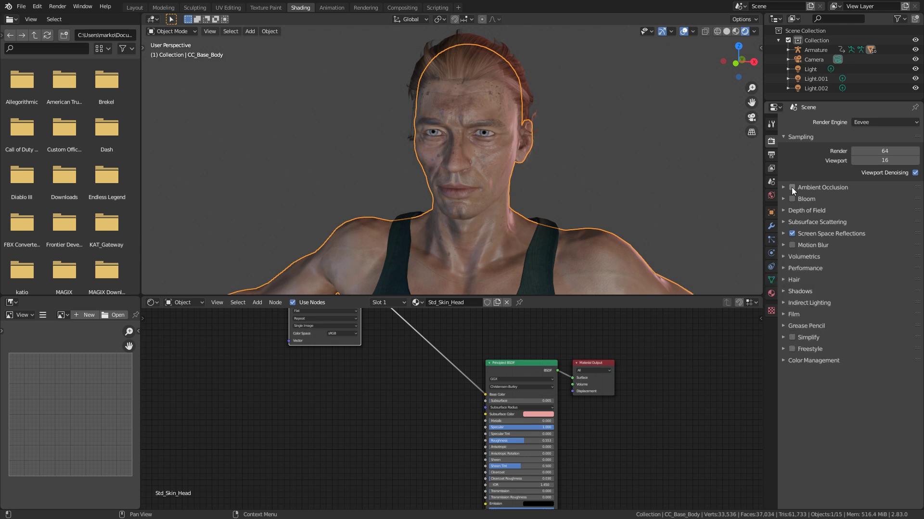
{"action": "left_click", "coordinate": [792, 188]}
{"action": "left_click", "coordinate": [772, 294]}
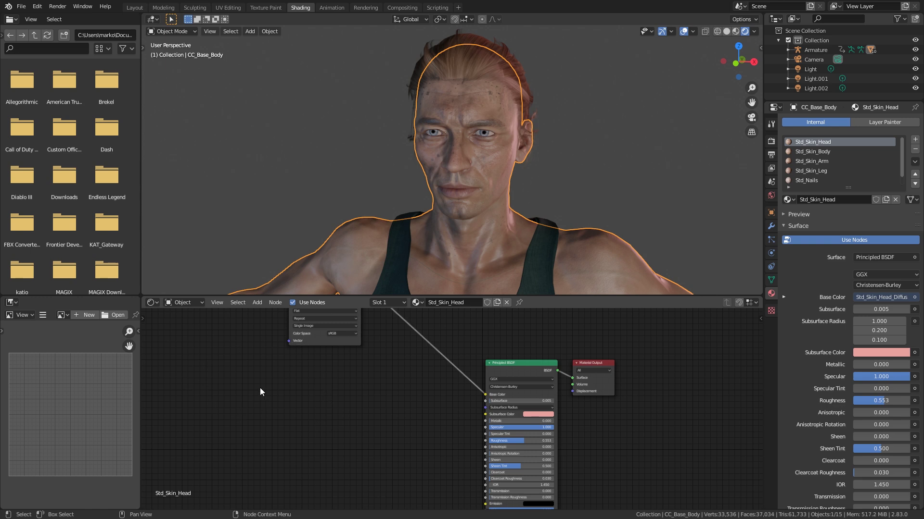
Step: Add an Image Texture node to the Std_Skin_Head material, below and left of the diffuse texture node
{"action": "key", "text": "shift+a"}
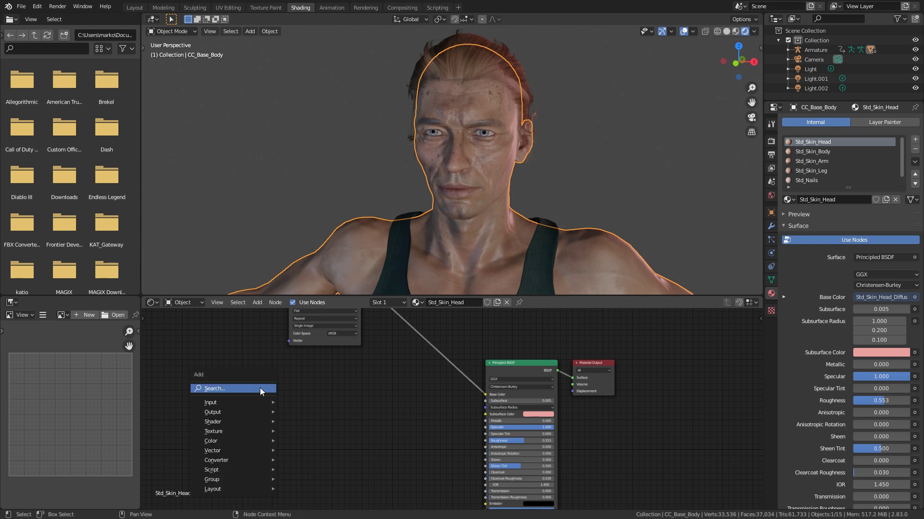
{"action": "left_click", "coordinate": [260, 388]}
{"action": "type", "text": "image"}
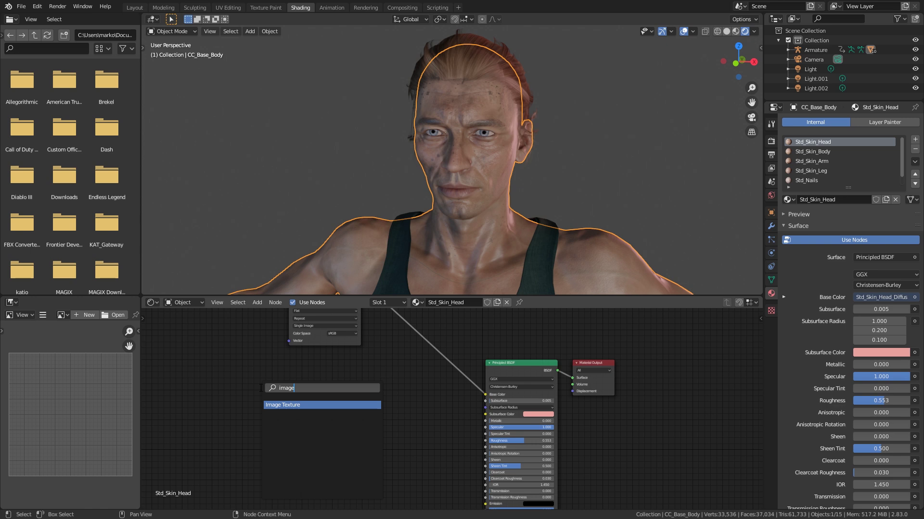
{"action": "key", "text": "Return"}
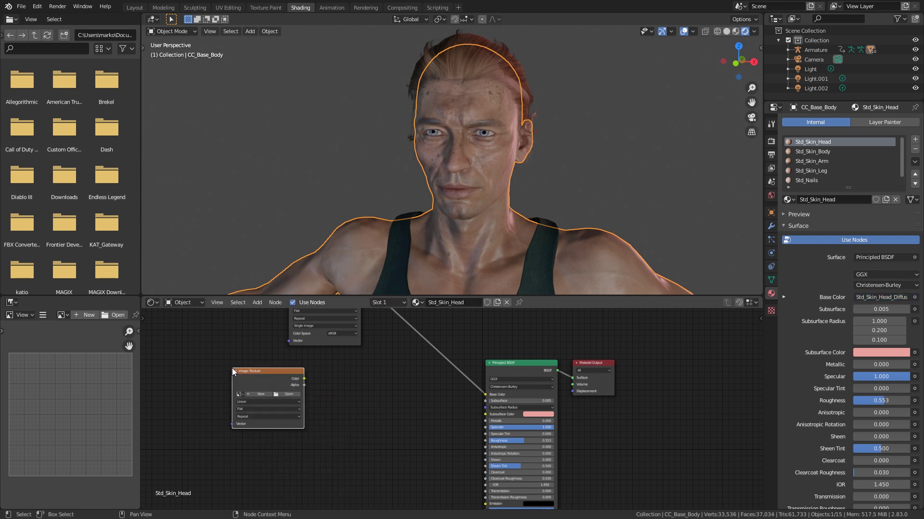
{"action": "left_click", "coordinate": [184, 353]}
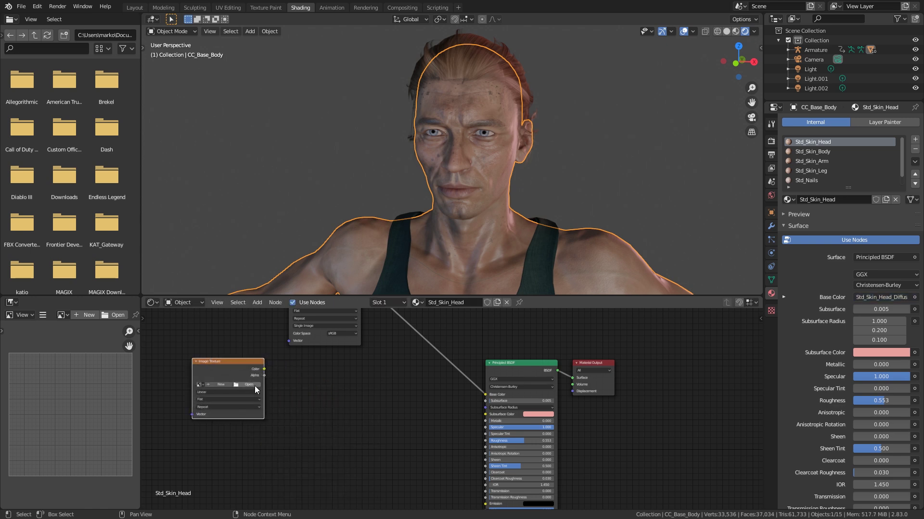
Step: Load Std_Skin_Head_SpecMask.jpg into the new Image Texture node from the exported CC3_Blender textures under CC_Base_Body, Std_Skin_Head
{"action": "left_click", "coordinate": [255, 385]}
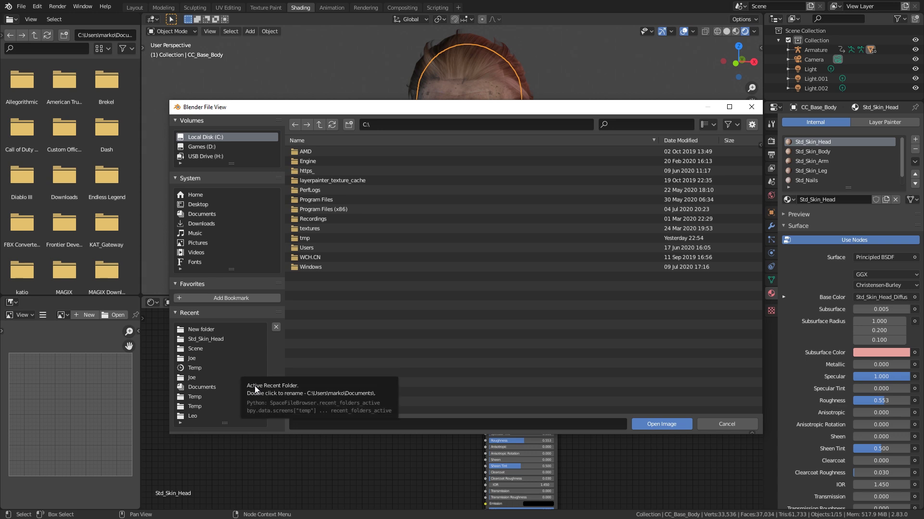
{"action": "left_click", "coordinate": [221, 329]}
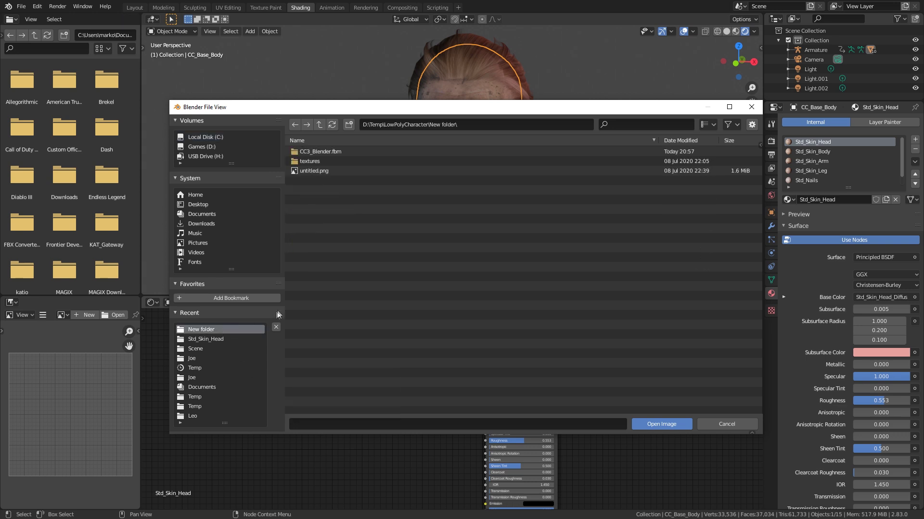
{"action": "double_click", "coordinate": [321, 159]}
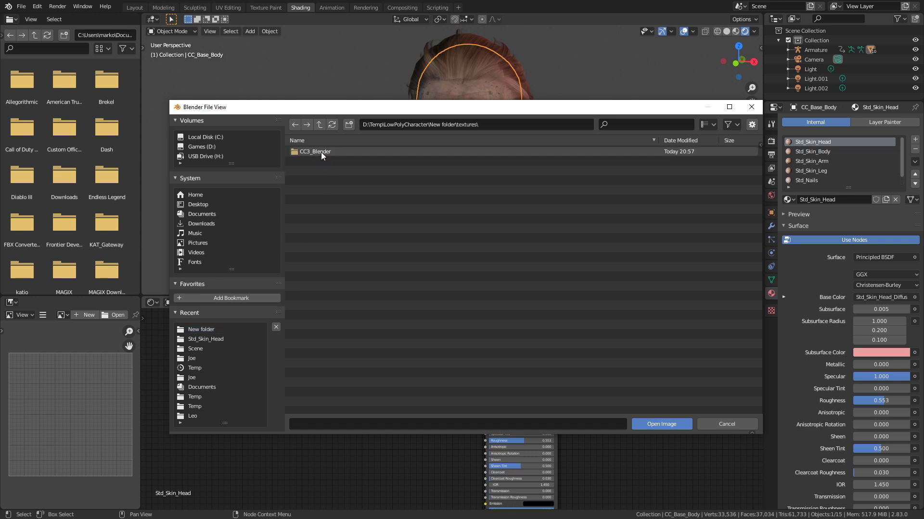
{"action": "double_click", "coordinate": [322, 152]}
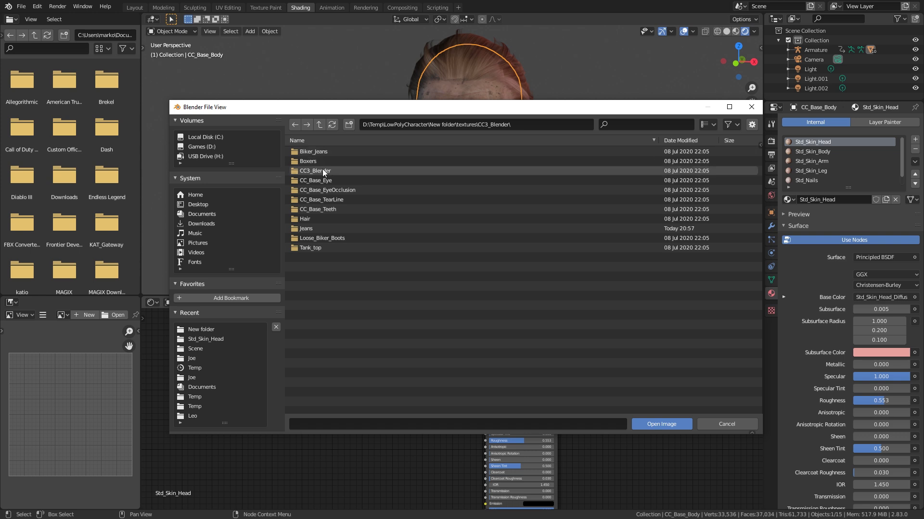
{"action": "double_click", "coordinate": [324, 171]}
{"action": "double_click", "coordinate": [322, 159]}
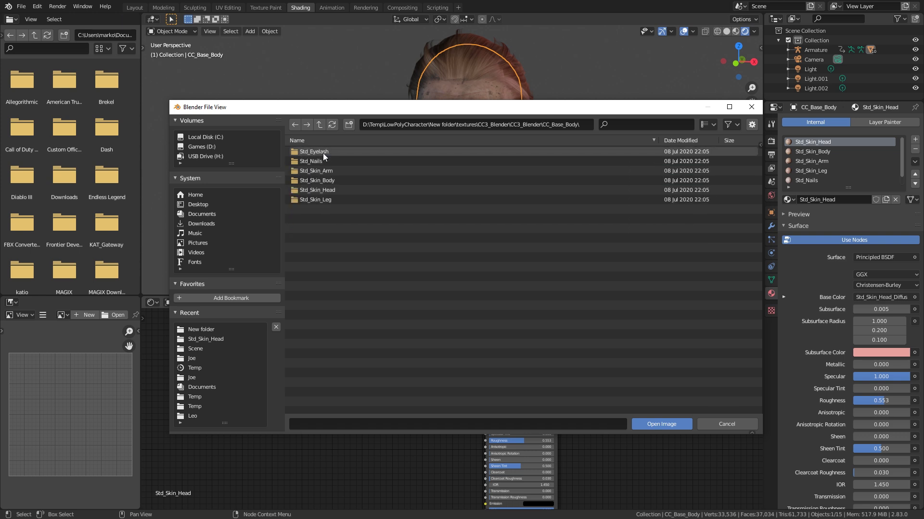
{"action": "double_click", "coordinate": [325, 191]}
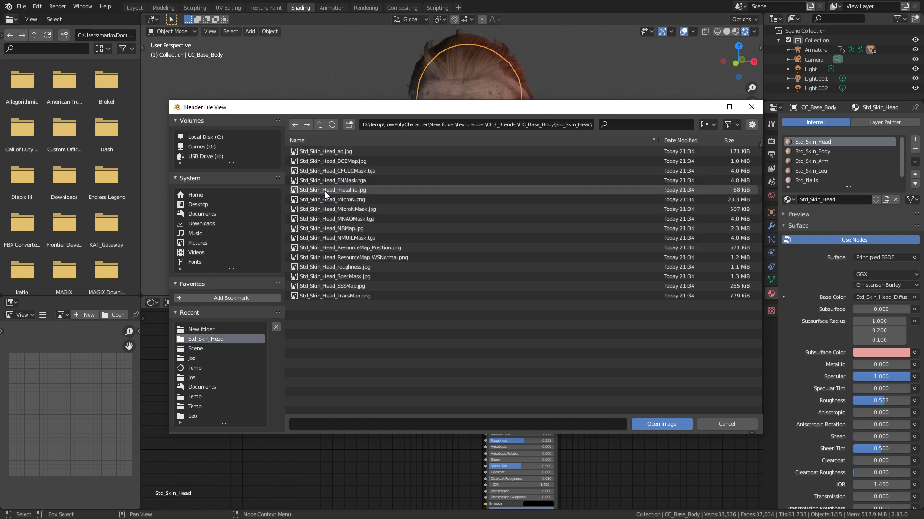
{"action": "double_click", "coordinate": [338, 277]}
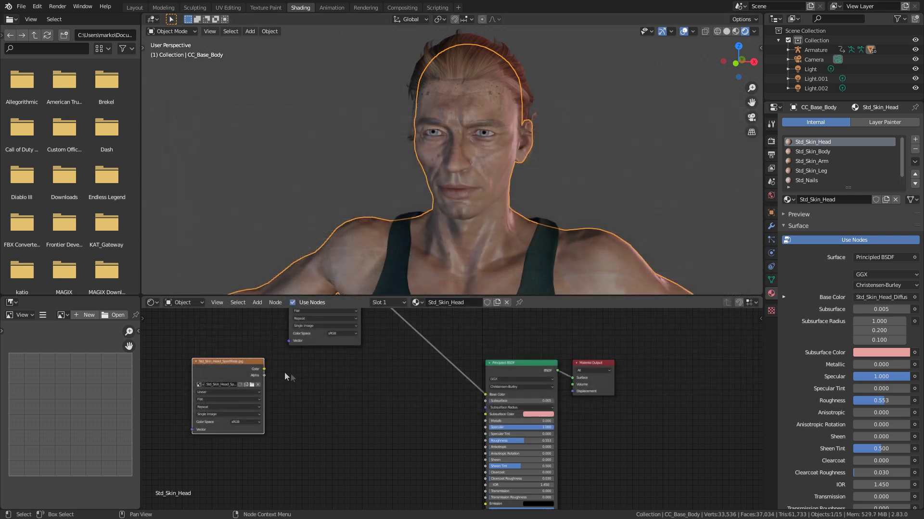
Step: Connect the SpecMask texture's Color to the Principled BSDF's Specular and set its color space to Non-Color
{"action": "left_click_drag", "start_coordinate": [264, 369], "coordinate": [486, 429]}
{"action": "left_click", "coordinate": [250, 422]}
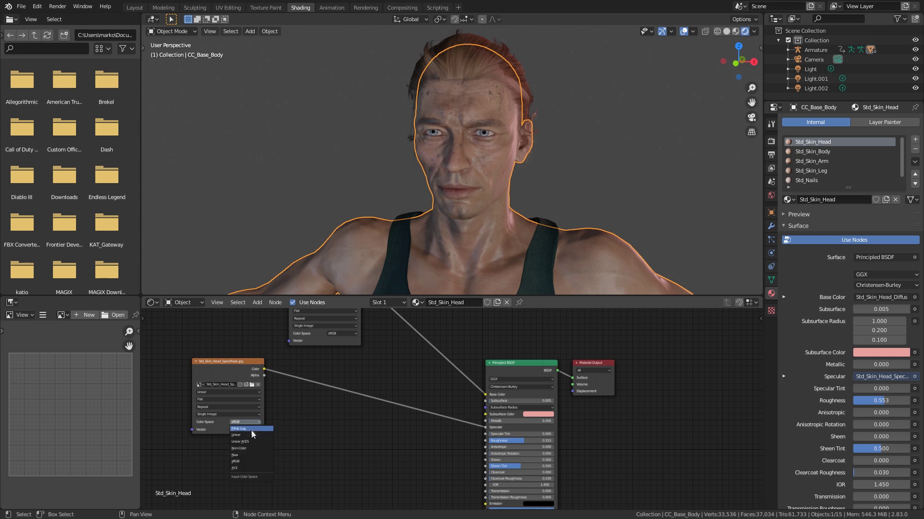
{"action": "left_click", "coordinate": [252, 449]}
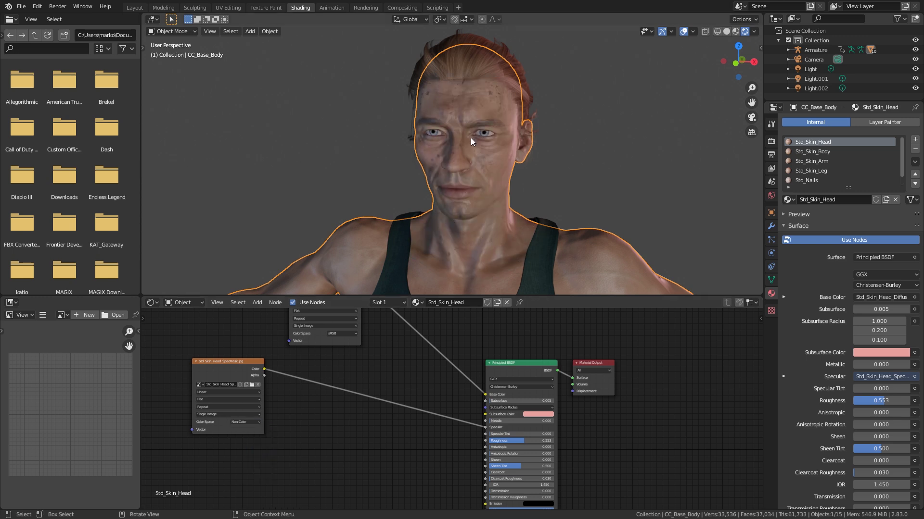
Step: Duplicate the SpecMask texture node below the original and load Std_Skin_Head_roughness.jpg into the copy
{"action": "left_click", "coordinate": [241, 361]}
{"action": "key", "text": "shift+d"}
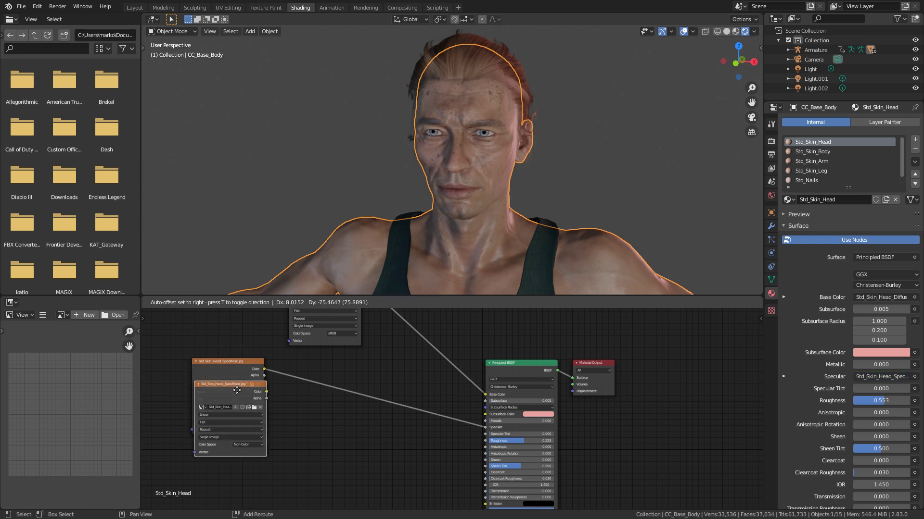
{"action": "left_click", "coordinate": [237, 445]}
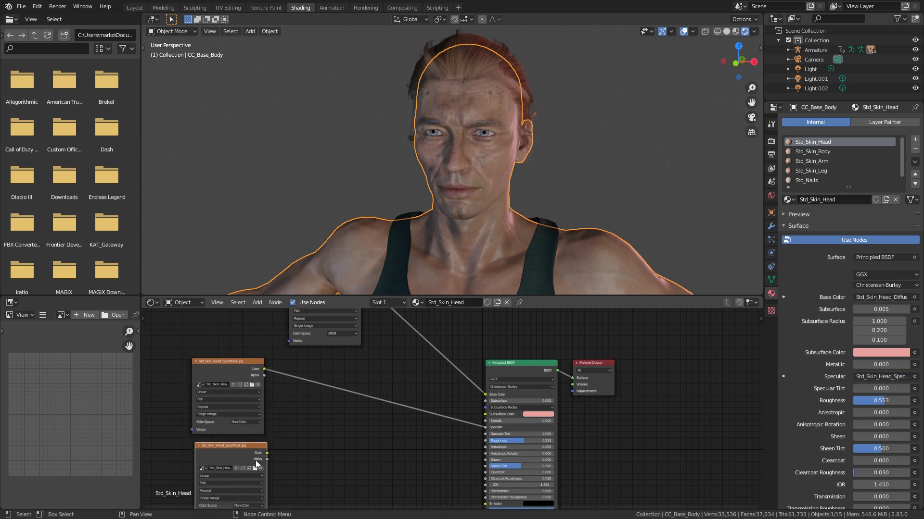
{"action": "scroll", "coordinate": [277, 470], "scroll_direction": "up", "scroll_amount": 3}
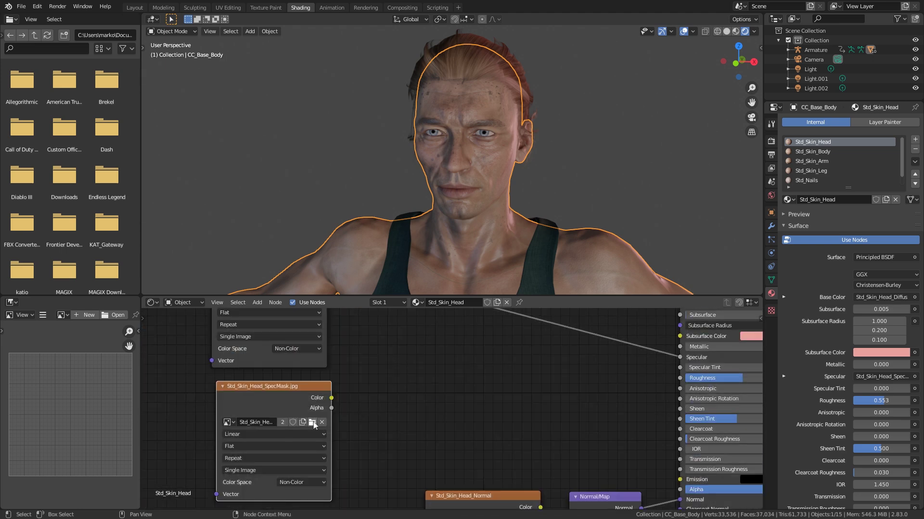
{"action": "left_click", "coordinate": [312, 423]}
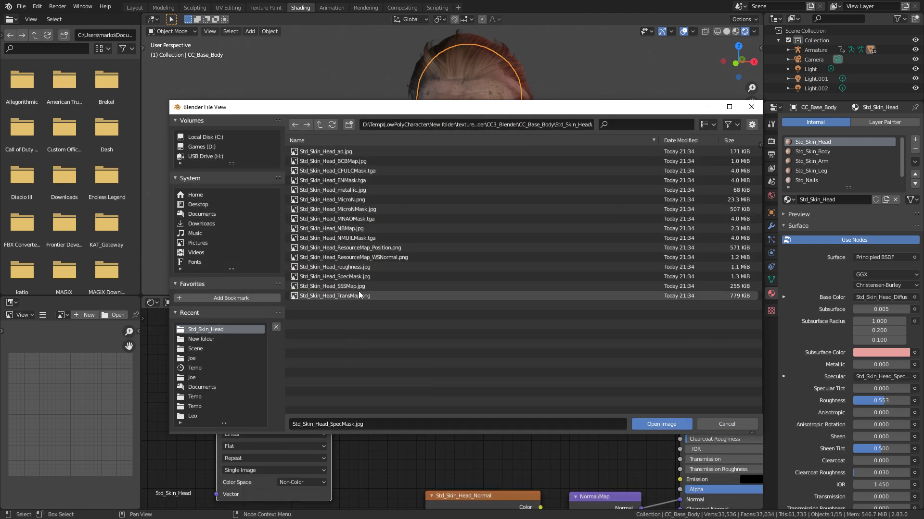
Step: Connect the roughness texture's Color to the Principled BSDF's Roughness and set its color space to Non-Color
{"action": "mouse_move", "coordinate": [250, 392]}
{"action": "left_mouse_down"}
{"action": "mouse_move", "coordinate": [604, 419]}
{"action": "mouse_move", "coordinate": [603, 371]}
{"action": "left_mouse_up"}
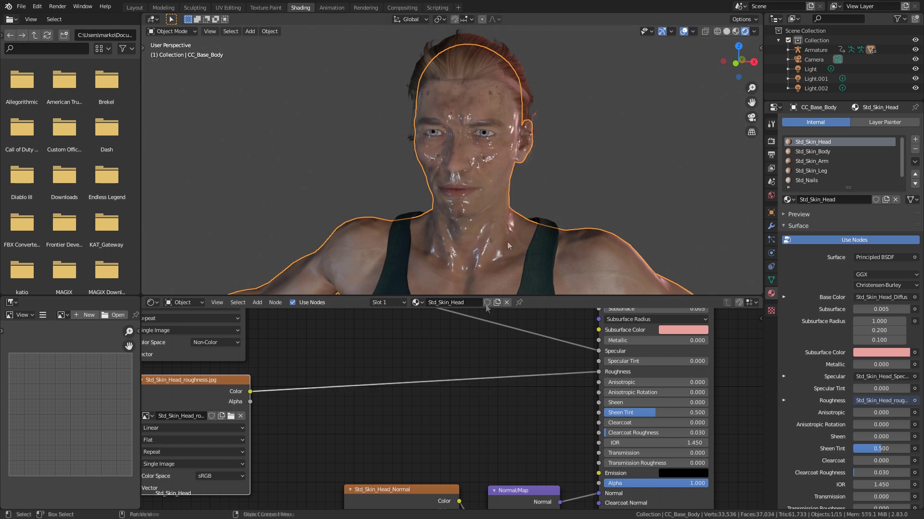
{"action": "middle_click_drag", "start_coordinate": [364, 329], "coordinate": [397, 382]}
{"action": "left_click", "coordinate": [281, 483]}
{"action": "left_click", "coordinate": [278, 439]}
Step: Insert an Invert node between the roughness texture and Roughness, and a duplicate of it between the SpecMask texture and Specular
{"action": "key", "text": "shift+a"}
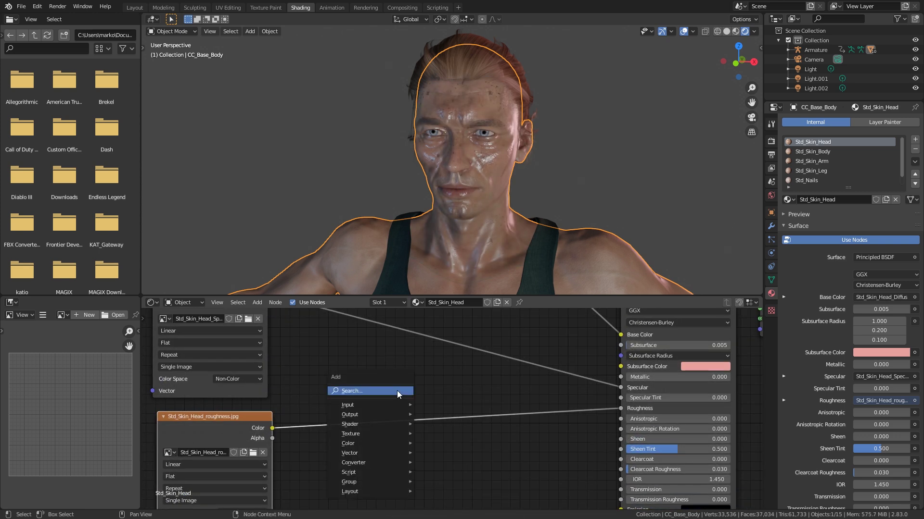
{"action": "left_click", "coordinate": [397, 391]}
{"action": "type", "text": "inver"}
{"action": "left_click", "coordinate": [419, 407]}
{"action": "left_click", "coordinate": [425, 400]}
{"action": "middle_click_drag", "start_coordinate": [440, 369], "coordinate": [442, 382]}
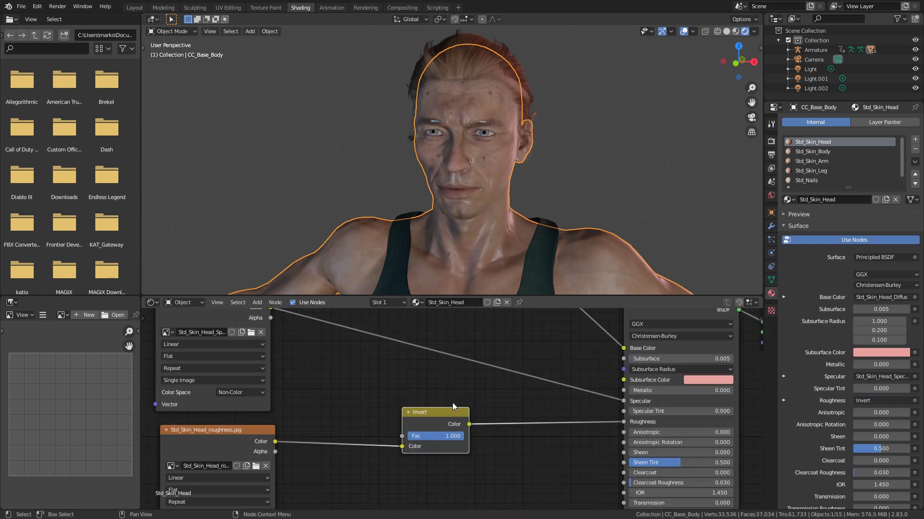
{"action": "key", "text": "shift+d"}
{"action": "left_click", "coordinate": [464, 327]}
Step: Examine the rendered skin on the face, neck and chest up close, including the seam between head and body
{"action": "scroll", "coordinate": [484, 211], "scroll_direction": "up", "scroll_amount": 2}
{"action": "middle_click_drag", "start_coordinate": [483, 212], "coordinate": [460, 212]}
{"action": "scroll", "coordinate": [428, 226], "scroll_direction": "up", "scroll_amount": 2}
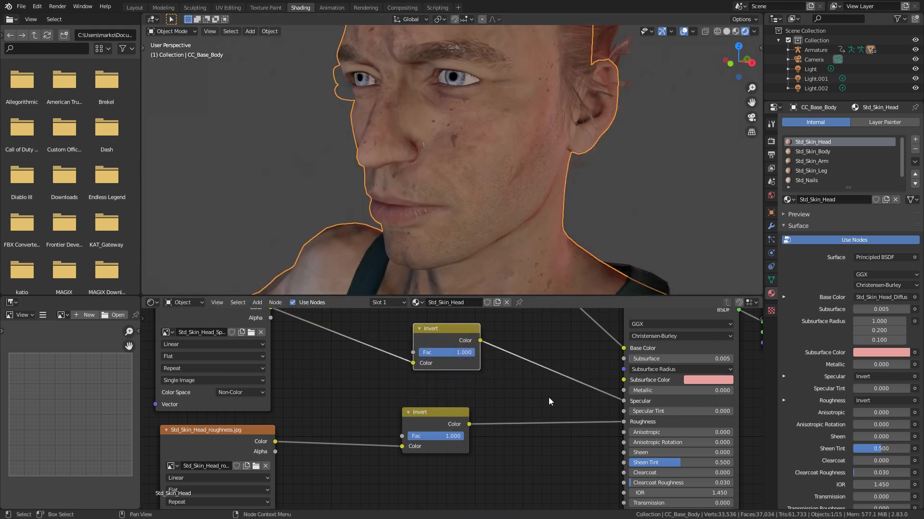
{"action": "middle_click_drag", "start_coordinate": [525, 264], "coordinate": [460, 241], "text": "shift"}
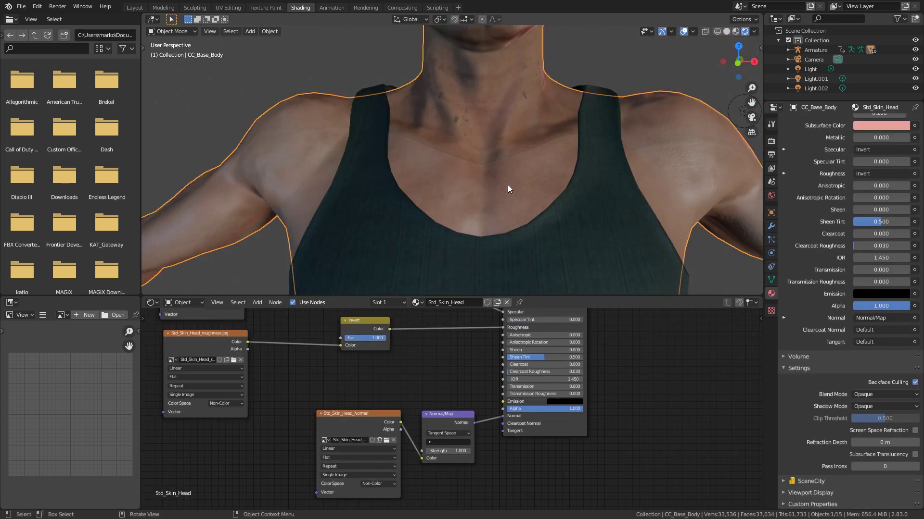
{"action": "middle_click_drag", "start_coordinate": [507, 185], "coordinate": [422, 198]}
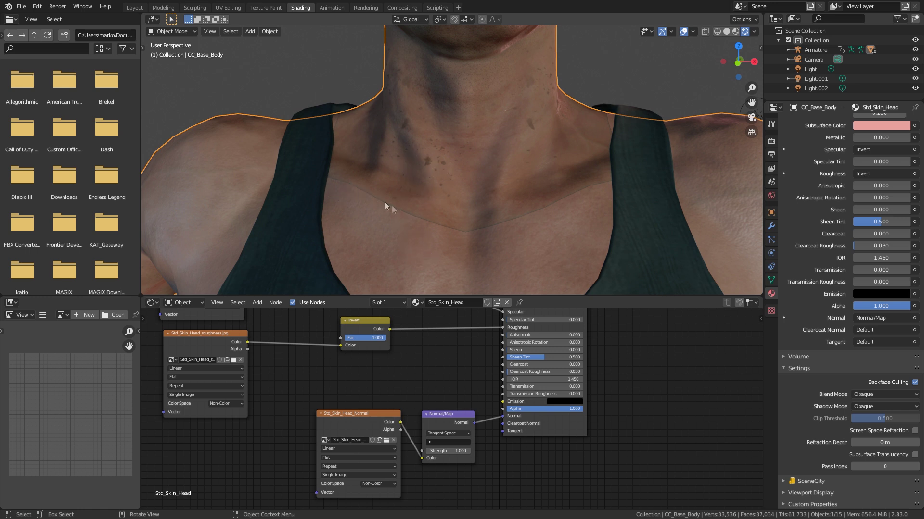
{"action": "left_click", "coordinate": [618, 179], "text": "shift"}
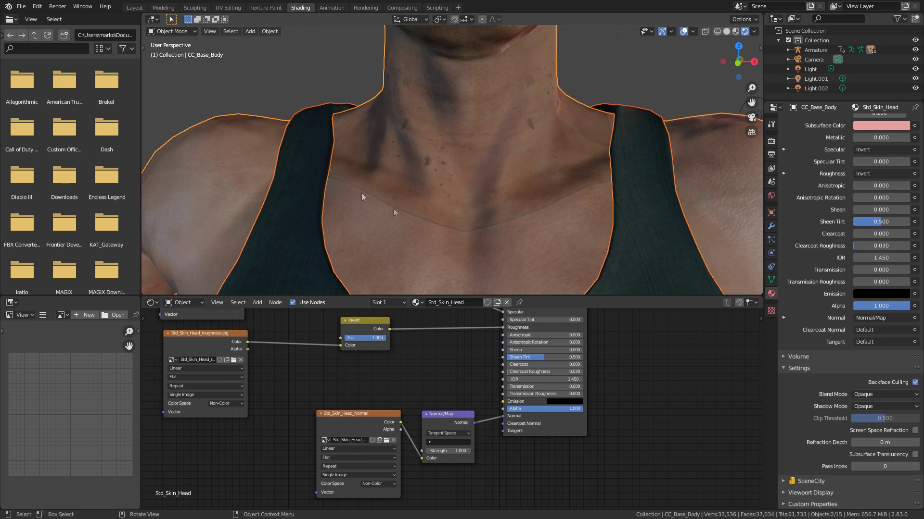
{"action": "scroll", "coordinate": [474, 248], "scroll_direction": "down", "scroll_amount": 5}
{"action": "left_click", "coordinate": [447, 213]}
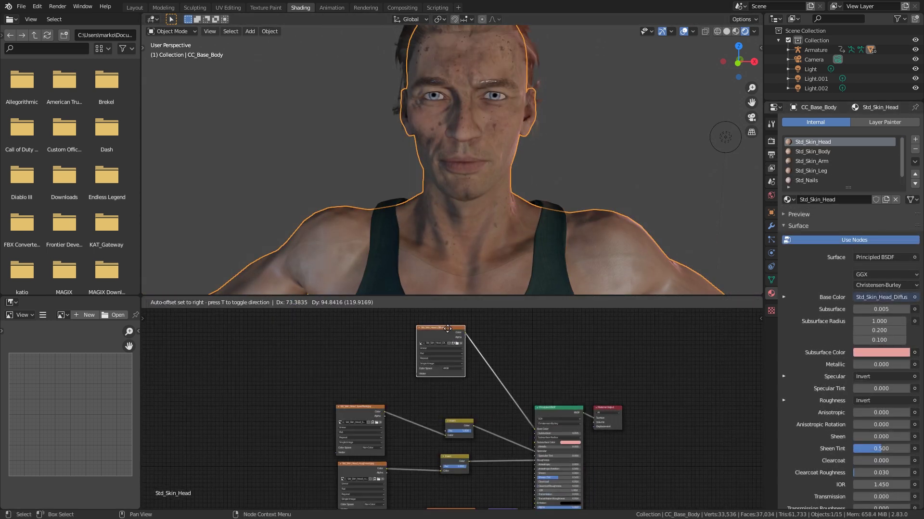
Step: Duplicate the SpecMask texture node above the original and load Std_Skin_Head_ao.jpg into the copy
{"action": "scroll", "coordinate": [360, 405], "scroll_direction": "up", "scroll_amount": 2}
{"action": "left_click", "coordinate": [353, 388]}
{"action": "middle_click_drag", "start_coordinate": [360, 364], "coordinate": [367, 407]}
{"action": "scroll", "coordinate": [371, 409], "scroll_direction": "up", "scroll_amount": 3}
{"action": "key", "text": "shift+d"}
{"action": "left_click", "coordinate": [389, 339]}
{"action": "left_click", "coordinate": [349, 359]}
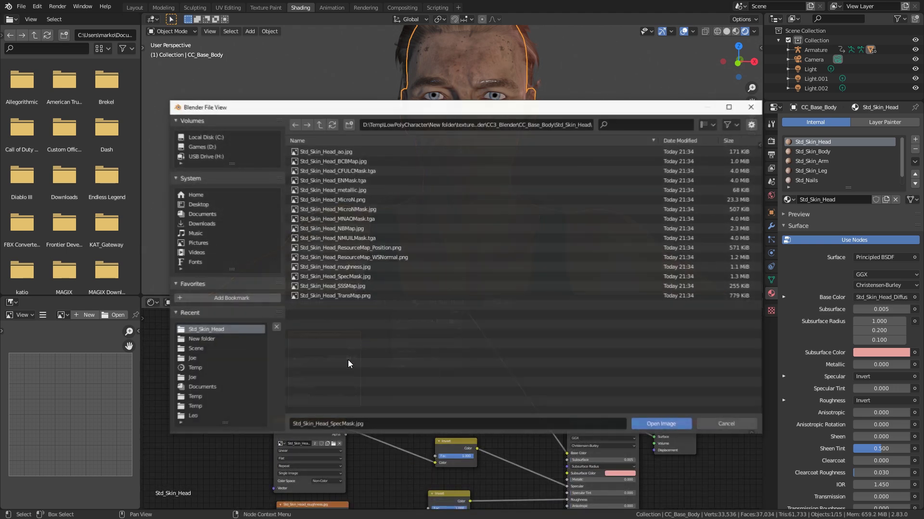
{"action": "double_click", "coordinate": [314, 152]}
Step: Insert a MixRGB node on the link into Base Color and connect the ao texture's Color to its Color2 input
{"action": "key", "text": "shift+a"}
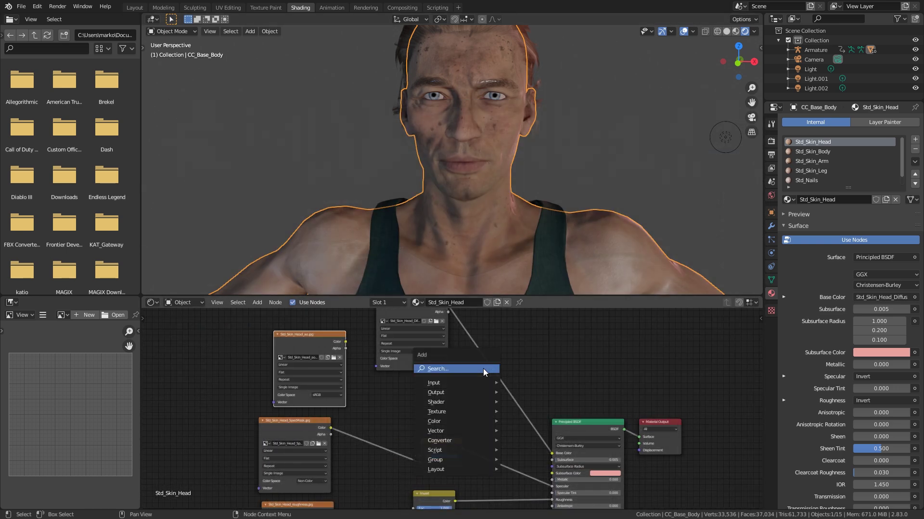
{"action": "left_click", "coordinate": [483, 368]}
{"action": "type", "text": "mixrg"}
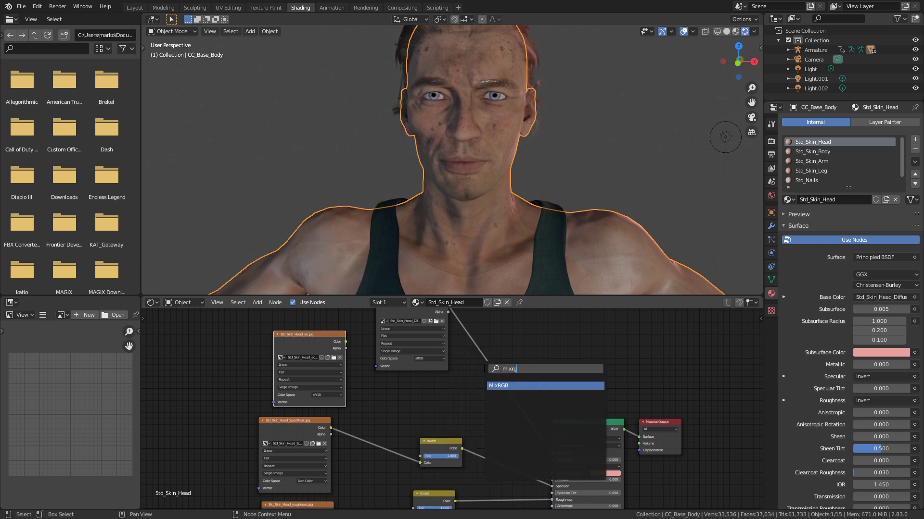
{"action": "left_click", "coordinate": [497, 386]}
{"action": "left_click", "coordinate": [497, 375]}
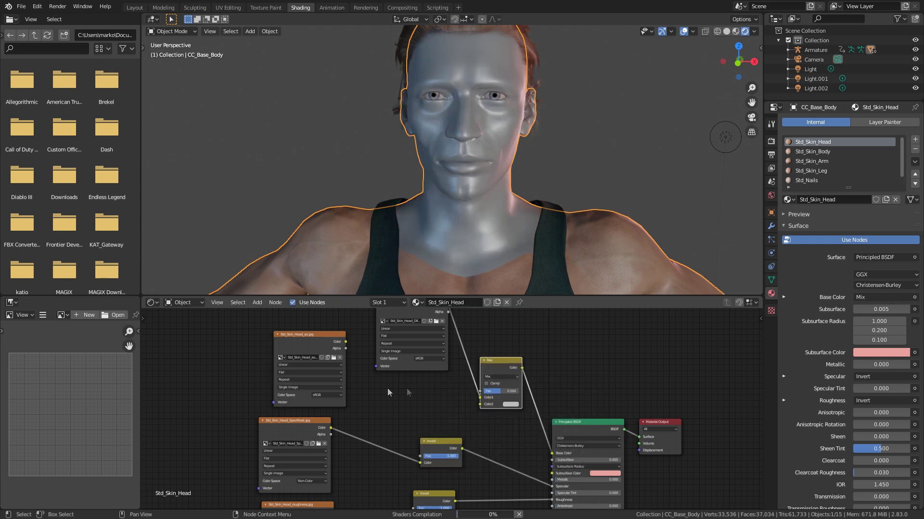
{"action": "left_click_drag", "start_coordinate": [346, 341], "coordinate": [480, 404]}
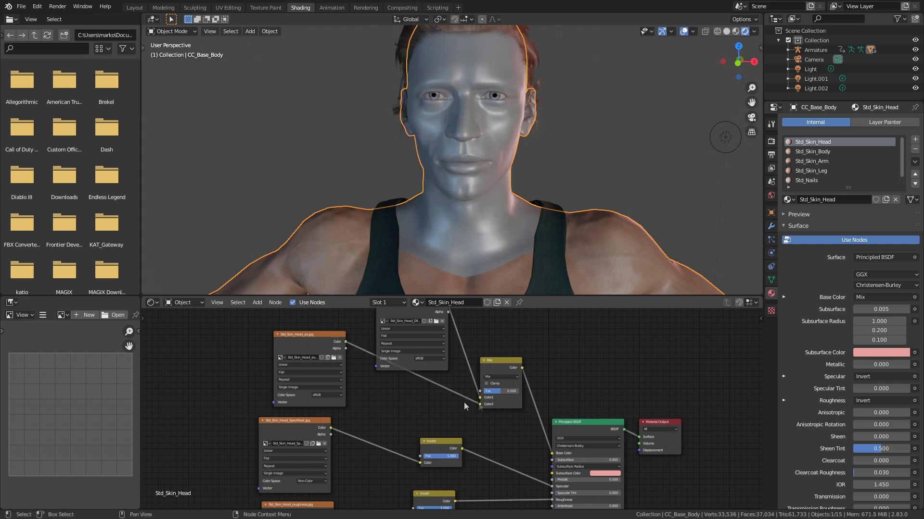
Step: Set the ao texture's color space to Non-Color and the MixRGB node's blending mode to Multiply
{"action": "left_click", "coordinate": [339, 396]}
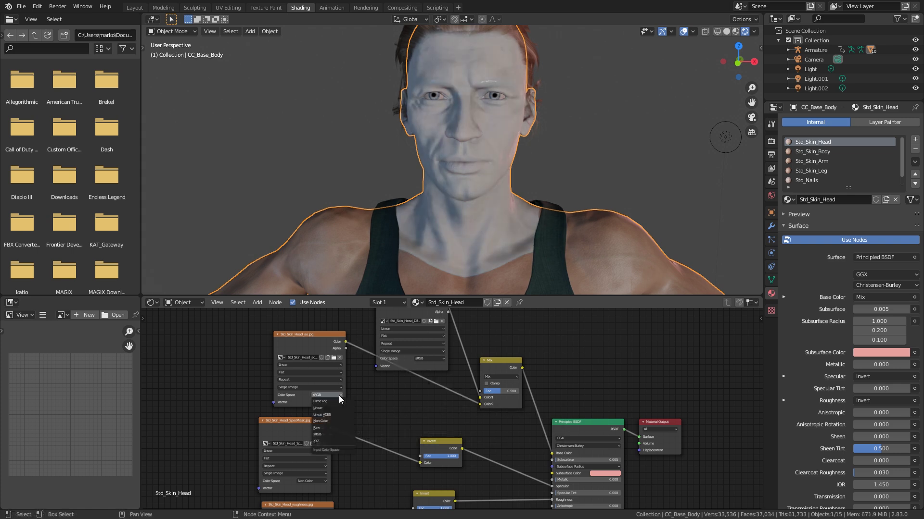
{"action": "left_click", "coordinate": [332, 421]}
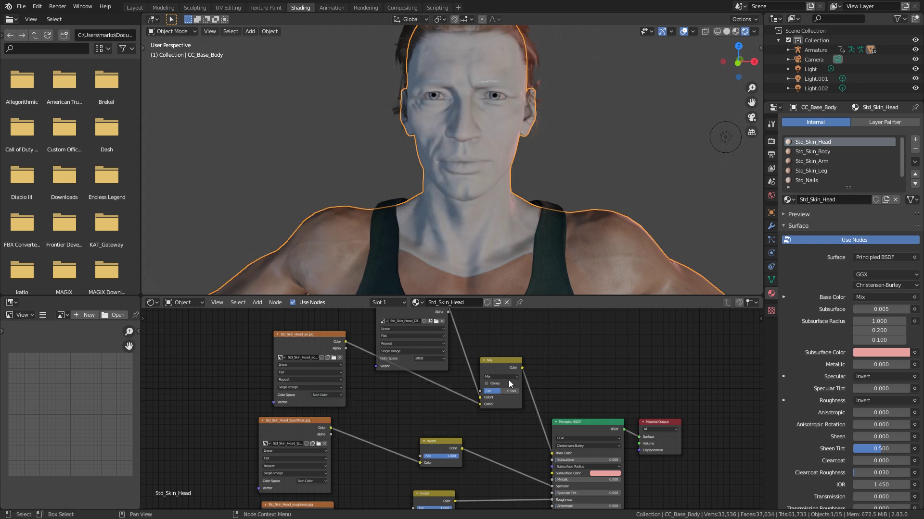
{"action": "left_click", "coordinate": [509, 378]}
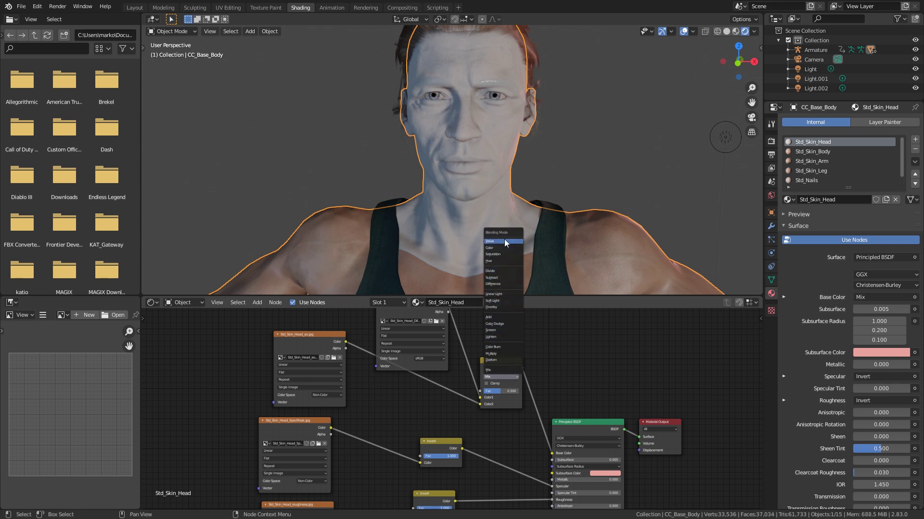
{"action": "left_click", "coordinate": [502, 353]}
Step: Examine the rendered skin at the neck seam and chest up close, and the whole character from the front
{"action": "middle_click_drag", "start_coordinate": [520, 270], "coordinate": [485, 207]}
{"action": "scroll", "coordinate": [477, 228], "scroll_direction": "up", "scroll_amount": 3}
{"action": "scroll", "coordinate": [477, 228], "scroll_direction": "down", "scroll_amount": 2}
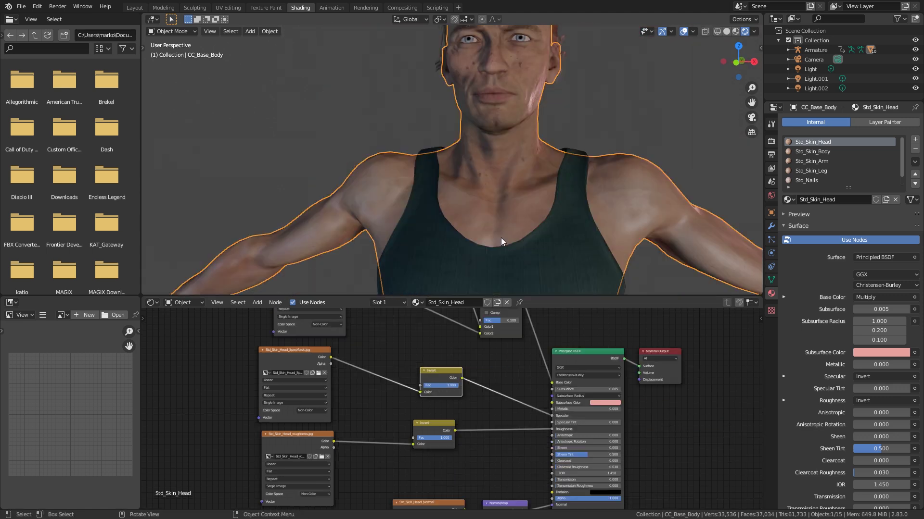
{"action": "scroll", "coordinate": [501, 241], "scroll_direction": "up", "scroll_amount": 4}
{"action": "middle_click_drag", "start_coordinate": [500, 244], "coordinate": [419, 127]}
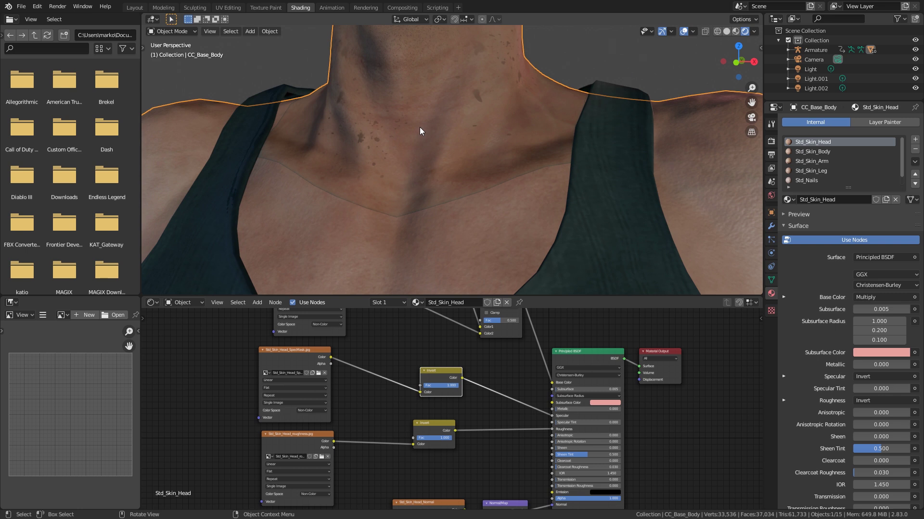
{"action": "scroll", "coordinate": [471, 231], "scroll_direction": "down", "scroll_amount": 3}
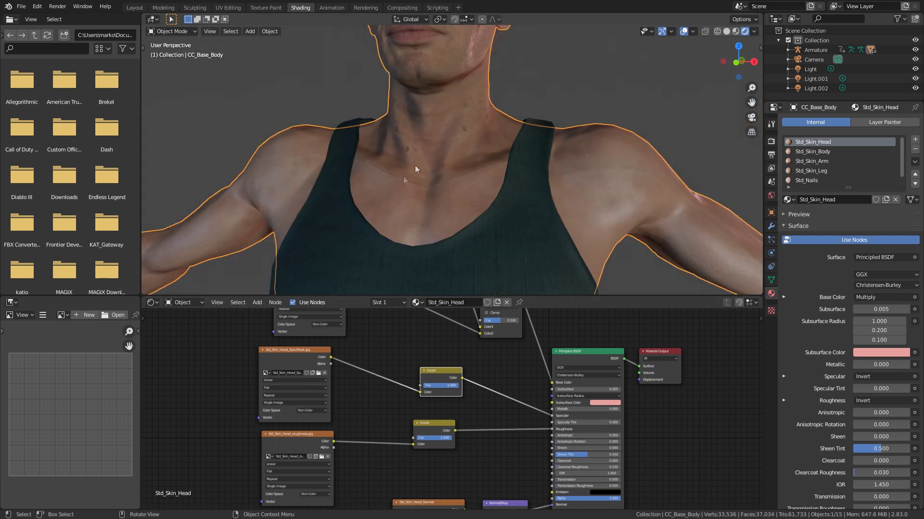
{"action": "scroll", "coordinate": [533, 233], "scroll_direction": "down", "scroll_amount": 5}
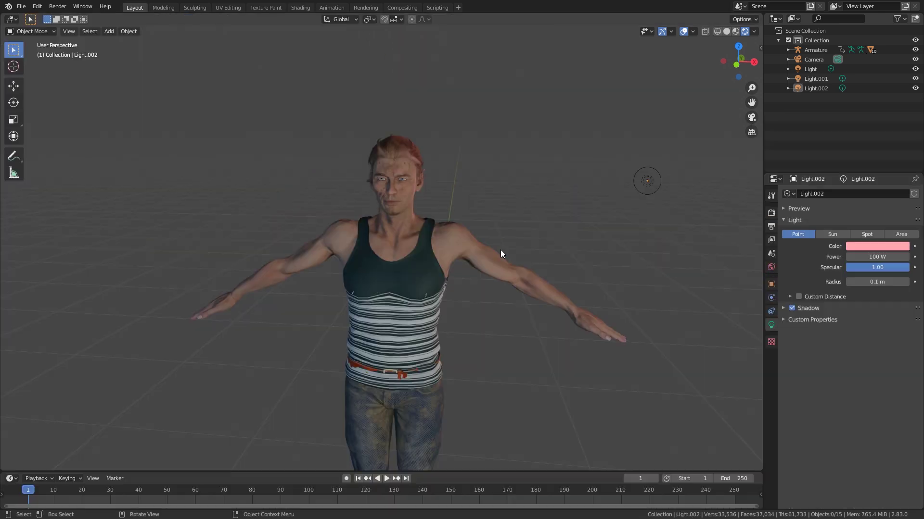
{"action": "middle_click_drag", "start_coordinate": [502, 242], "coordinate": [501, 203]}
{"action": "scroll", "coordinate": [501, 203], "scroll_direction": "up", "scroll_amount": 1}
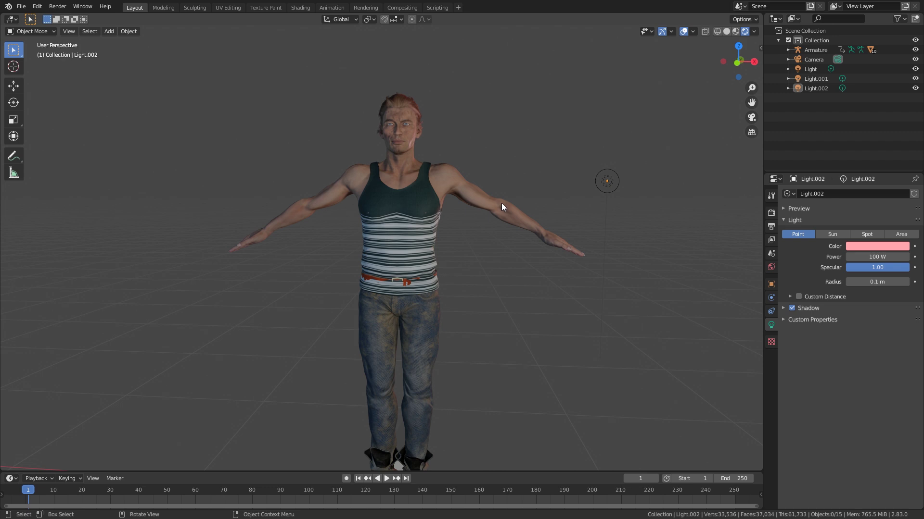
Step: Show the character in solid shading from the front and set the armature to display In Front
{"action": "left_click", "coordinate": [726, 31]}
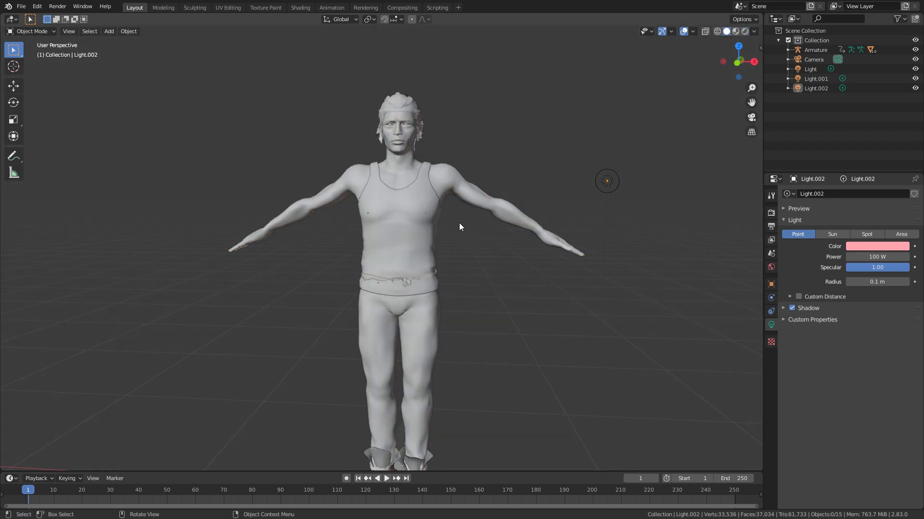
{"action": "key", "text": "KP_1"}
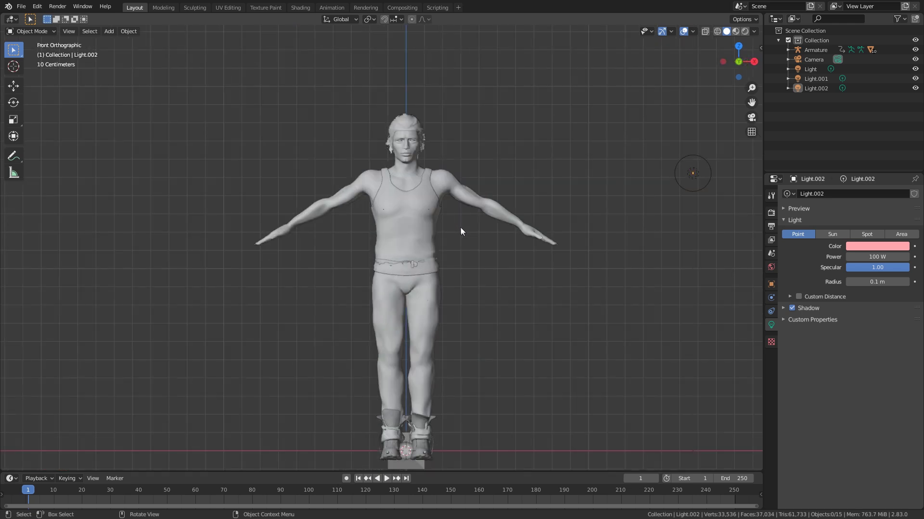
{"action": "left_click", "coordinate": [788, 50]}
{"action": "left_click", "coordinate": [818, 52]}
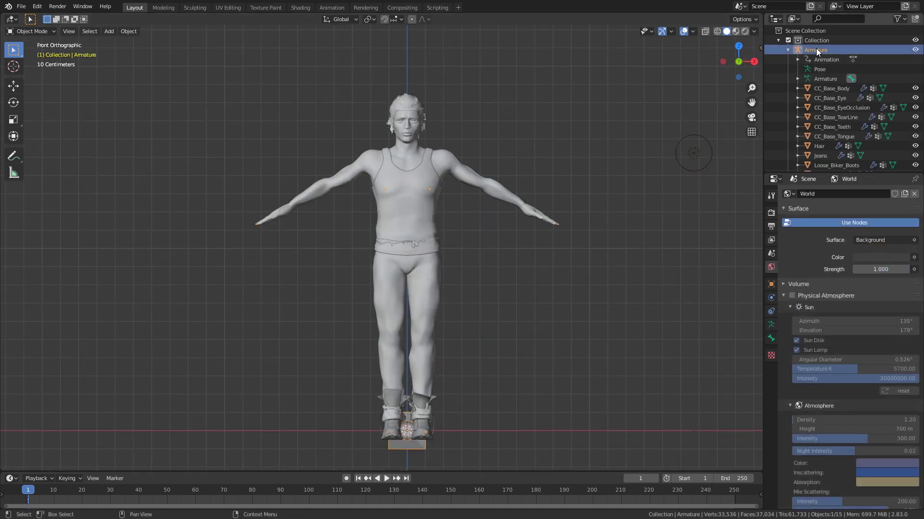
{"action": "left_click", "coordinate": [771, 325]}
{"action": "left_click", "coordinate": [799, 327]}
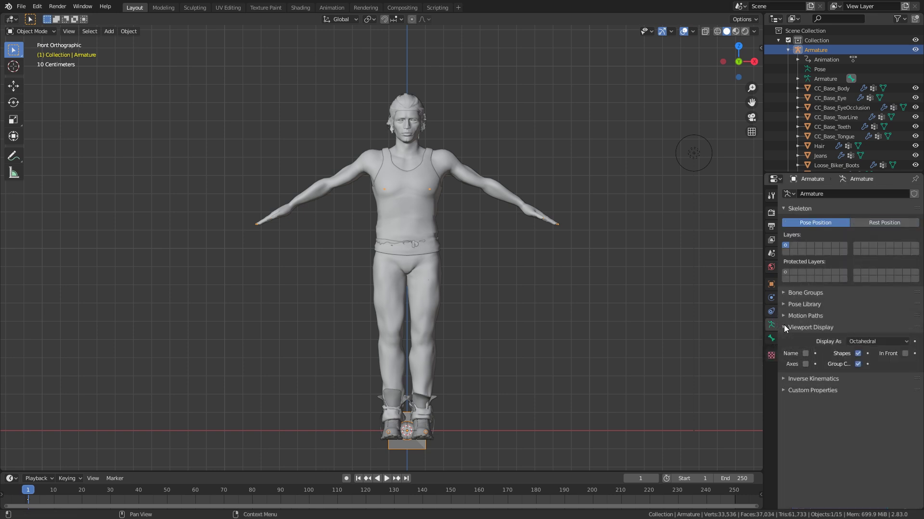
{"action": "left_click", "coordinate": [905, 354]}
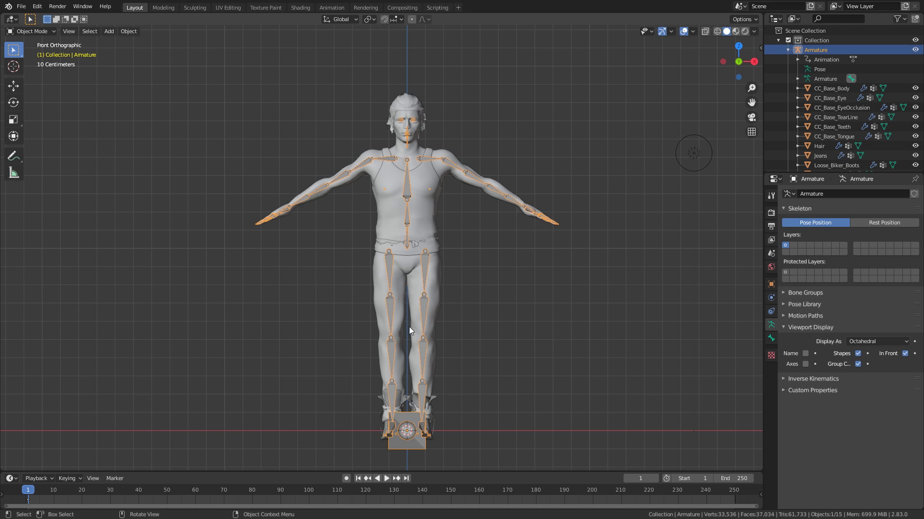
Step: Select all meshes from CC_Base_Body to Tank_top, check the character's dimensions, and clear the selection
{"action": "left_click", "coordinate": [827, 90]}
{"action": "scroll", "coordinate": [827, 90], "scroll_direction": "down", "scroll_amount": 2}
{"action": "left_click", "coordinate": [824, 154], "text": "shift"}
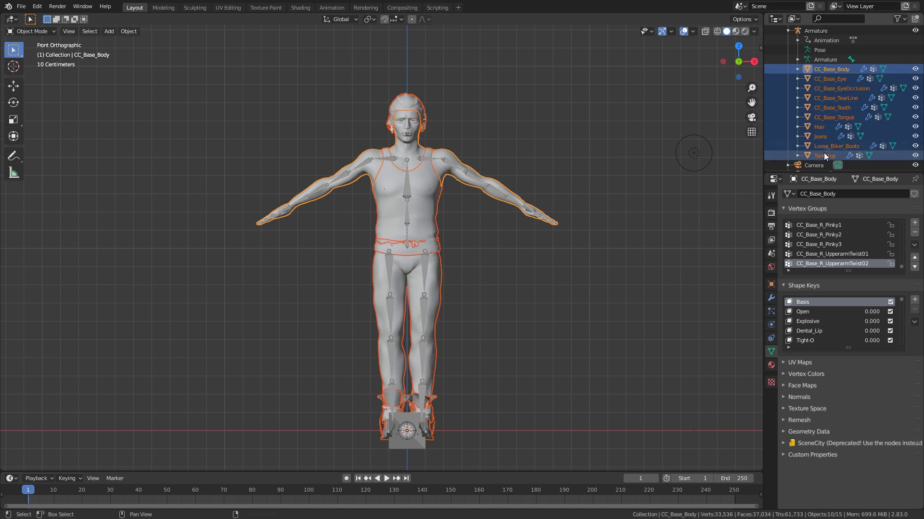
{"action": "key", "text": "n"}
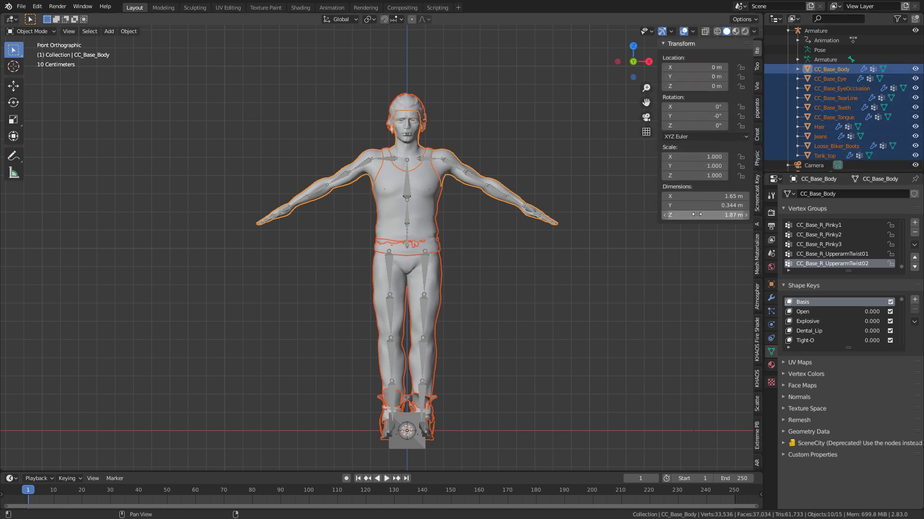
{"action": "key", "text": "n"}
{"action": "left_click", "coordinate": [693, 153]}
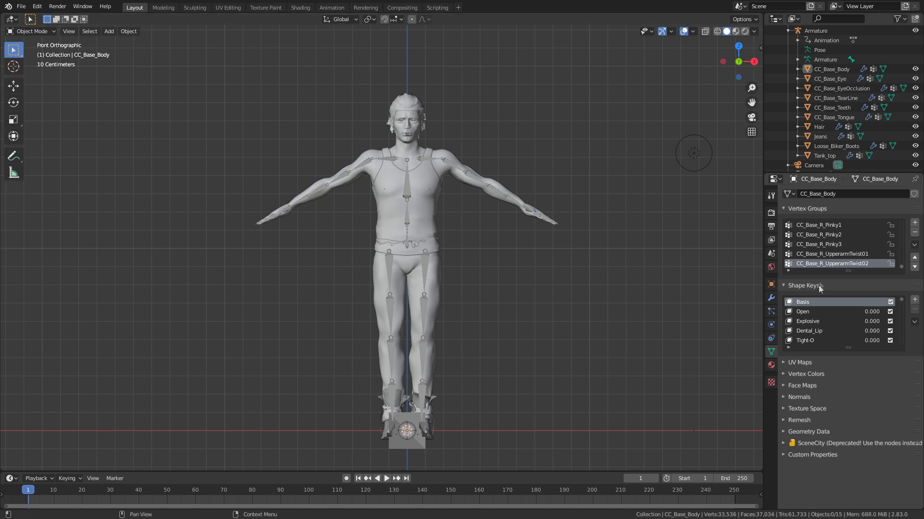
Step: Enlarge the vertex group list and select the CC_Base_Body mesh with the head in close view
{"action": "left_click_drag", "start_coordinate": [848, 271], "coordinate": [850, 384]}
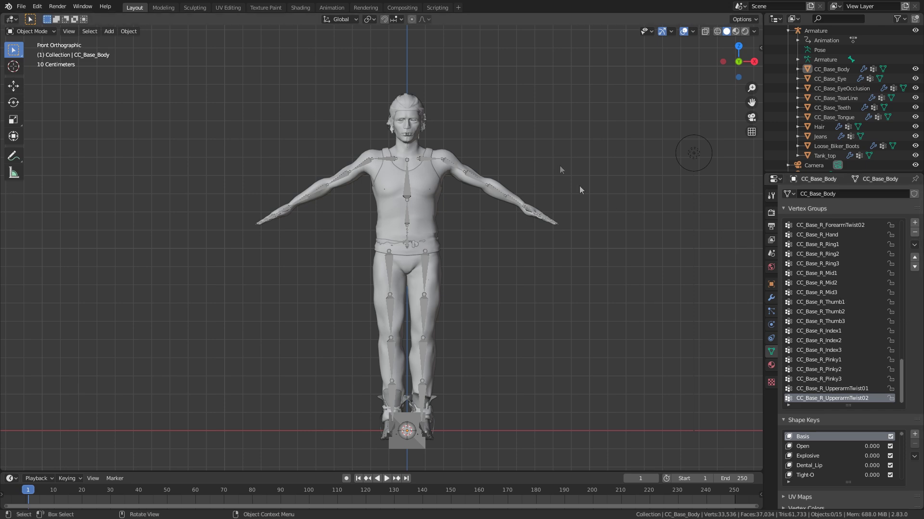
{"action": "middle_click_drag", "start_coordinate": [548, 160], "coordinate": [568, 232], "text": "shift"}
{"action": "scroll", "coordinate": [568, 231], "scroll_direction": "up", "scroll_amount": 4}
{"action": "left_click", "coordinate": [495, 179]}
{"action": "middle_click_drag", "start_coordinate": [532, 164], "coordinate": [490, 194], "text": "shift"}
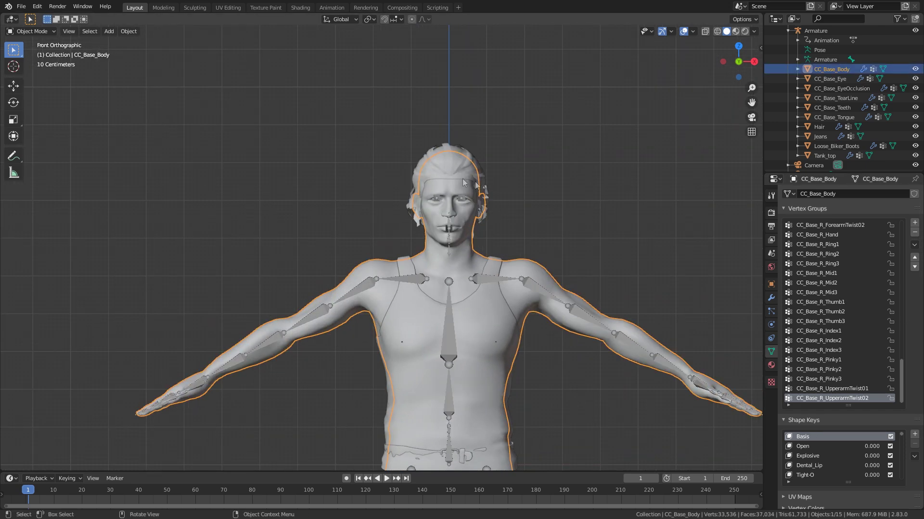
{"action": "scroll", "coordinate": [488, 205], "scroll_direction": "up", "scroll_amount": 3}
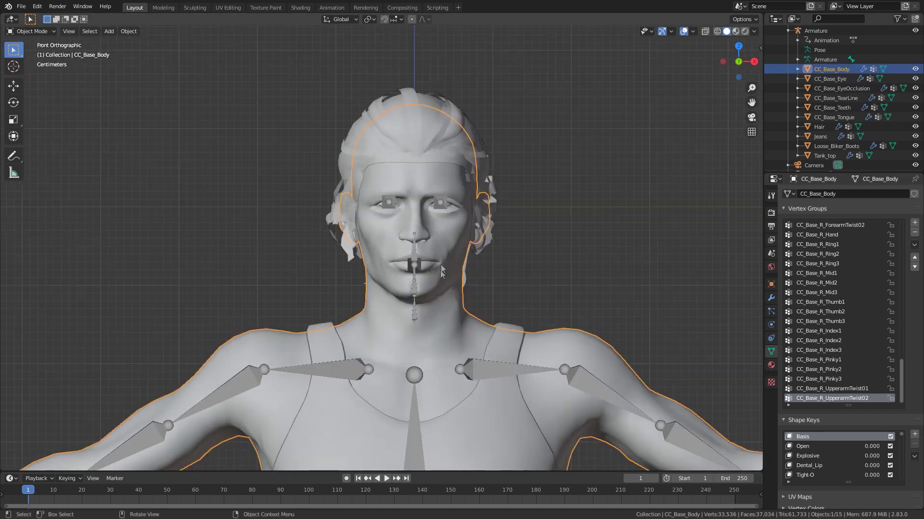
Step: Select the armature and put it in Pose Mode with the CC_Base_JawRoot bone selected
{"action": "left_click", "coordinate": [439, 206]}
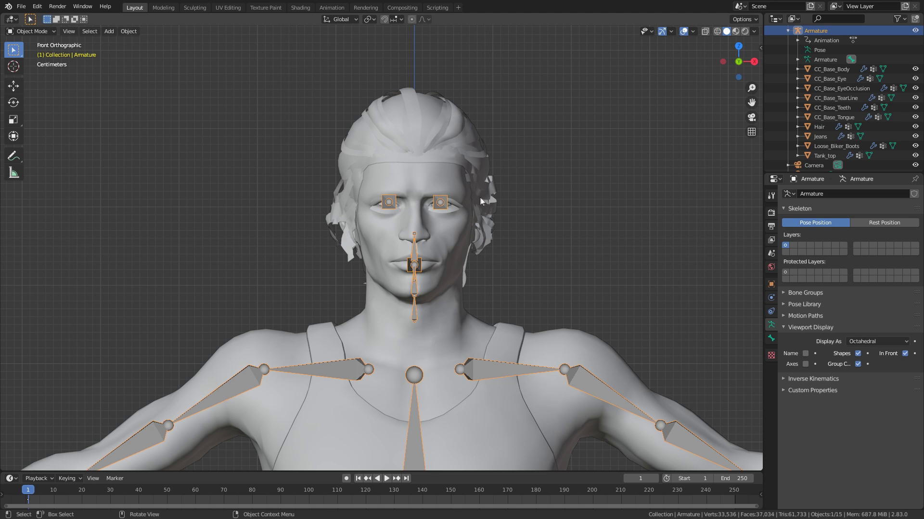
{"action": "middle_click_drag", "start_coordinate": [498, 255], "coordinate": [522, 278]}
{"action": "scroll", "coordinate": [433, 265], "scroll_direction": "down", "scroll_amount": 7}
{"action": "scroll", "coordinate": [486, 257], "scroll_direction": "up", "scroll_amount": 4}
{"action": "left_click", "coordinate": [393, 224]}
{"action": "left_click", "coordinate": [395, 237]}
{"action": "left_click", "coordinate": [32, 31]}
{"action": "left_click", "coordinate": [30, 58]}
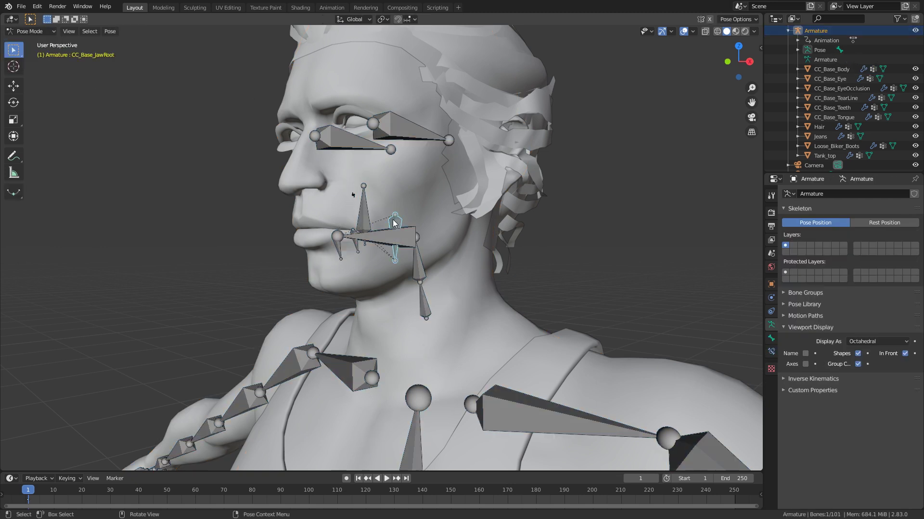
Step: Test-rotate the jaw root bone about the global X axis, cancel the rotation and return to Object Mode
{"action": "key", "text": "r"}
{"action": "key", "text": "x"}
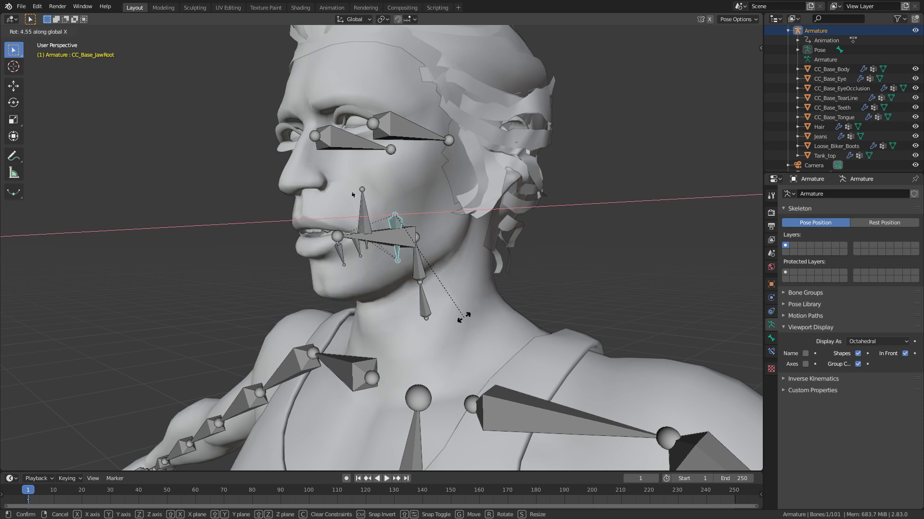
{"action": "key", "text": "Escape"}
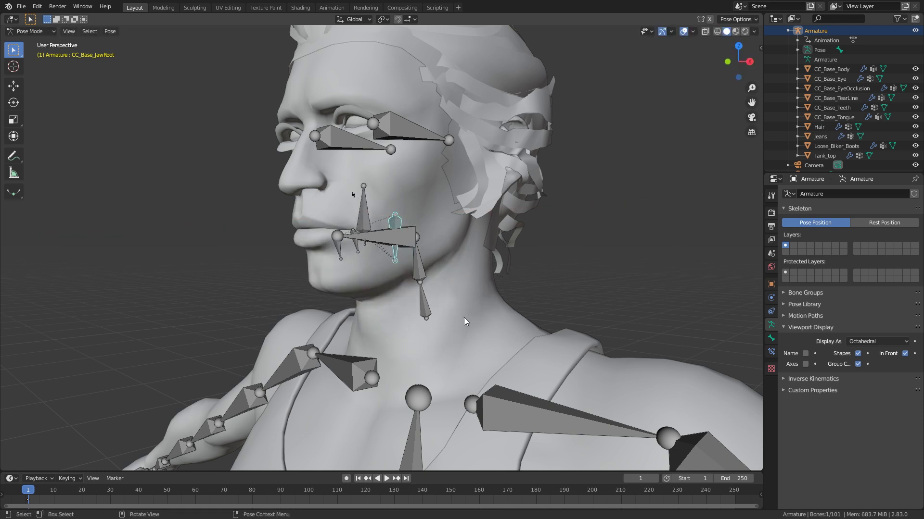
{"action": "left_click", "coordinate": [42, 33]}
{"action": "left_click", "coordinate": [45, 43]}
{"action": "scroll", "coordinate": [246, 205], "scroll_direction": "down", "scroll_amount": 6}
{"action": "middle_click_drag", "start_coordinate": [246, 204], "coordinate": [465, 256]}
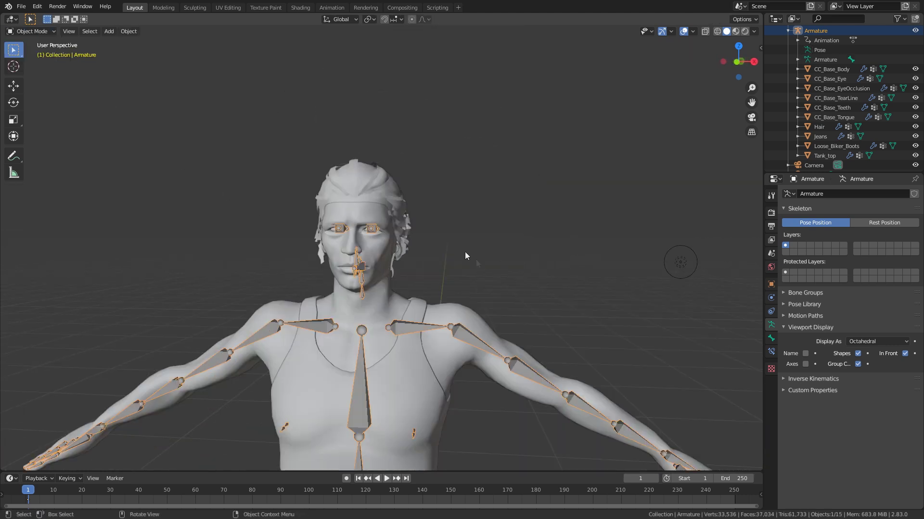
Step: Lock all vertex groups of the Hair mesh and hide the hair
{"action": "left_click", "coordinate": [383, 188]}
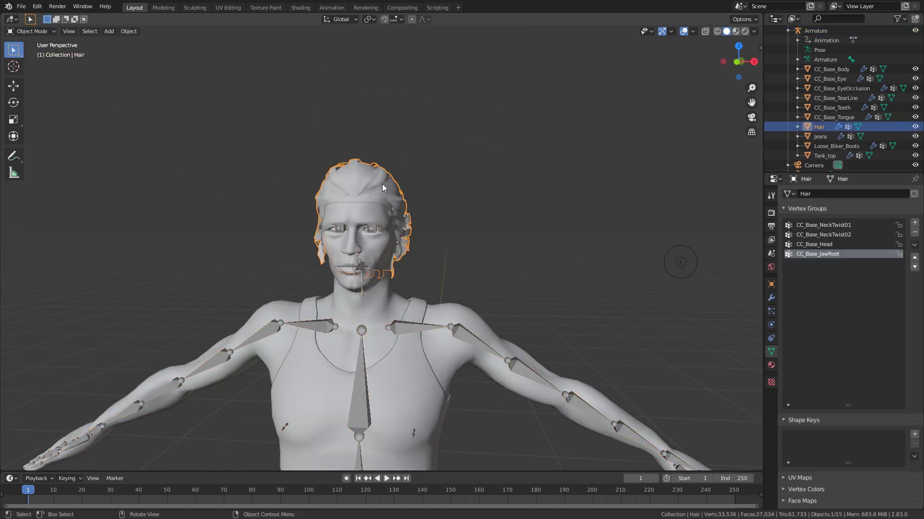
{"action": "left_click", "coordinate": [914, 245]}
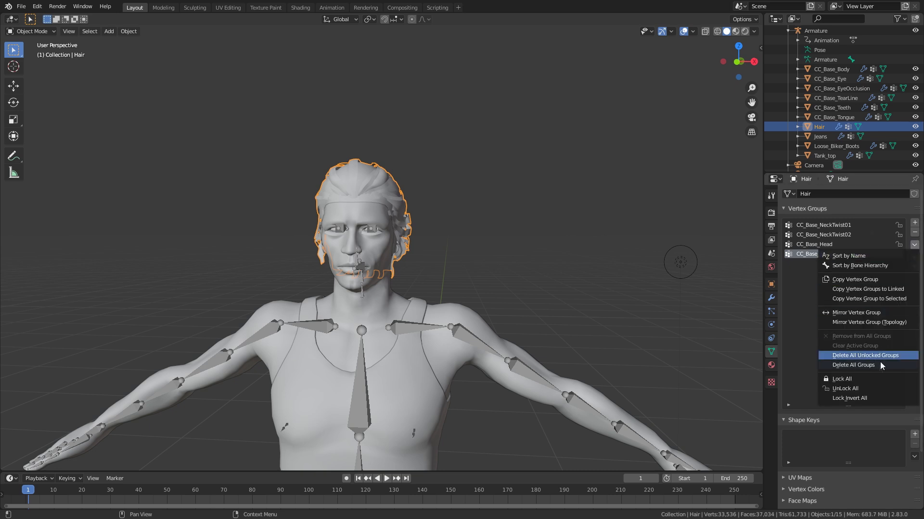
{"action": "left_click", "coordinate": [868, 379]}
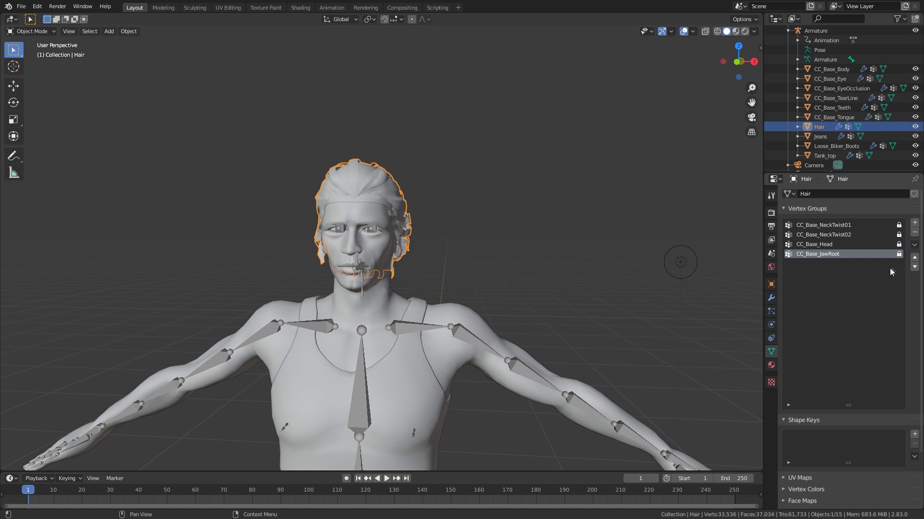
{"action": "key", "text": "h"}
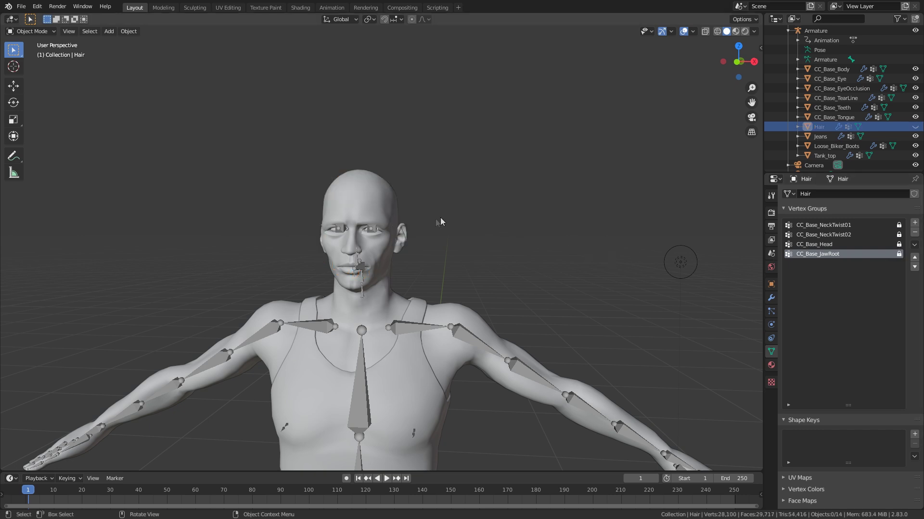
Step: Lock all vertex groups of the CC_Base_Body mesh and hide the body
{"action": "left_click", "coordinate": [368, 206]}
{"action": "left_click", "coordinate": [914, 245]}
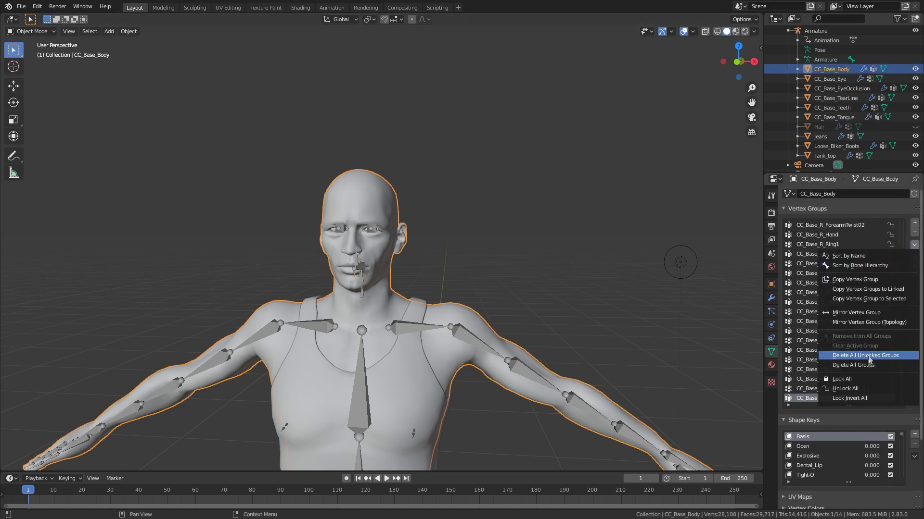
{"action": "left_click", "coordinate": [869, 378]}
{"action": "key", "text": "h"}
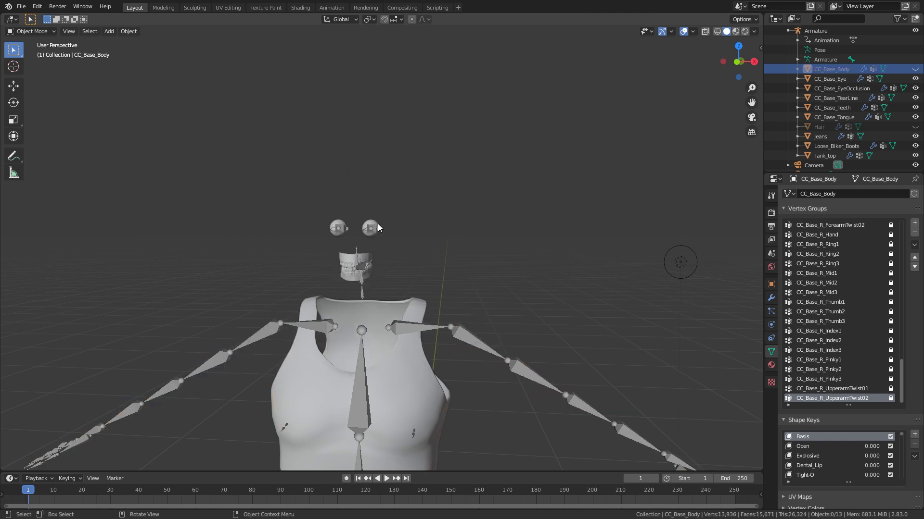
Step: Lock all vertex groups of the CC_Base_Eye mesh, and hide the eyes and the armature
{"action": "left_click", "coordinate": [378, 228]}
{"action": "left_click", "coordinate": [378, 227]}
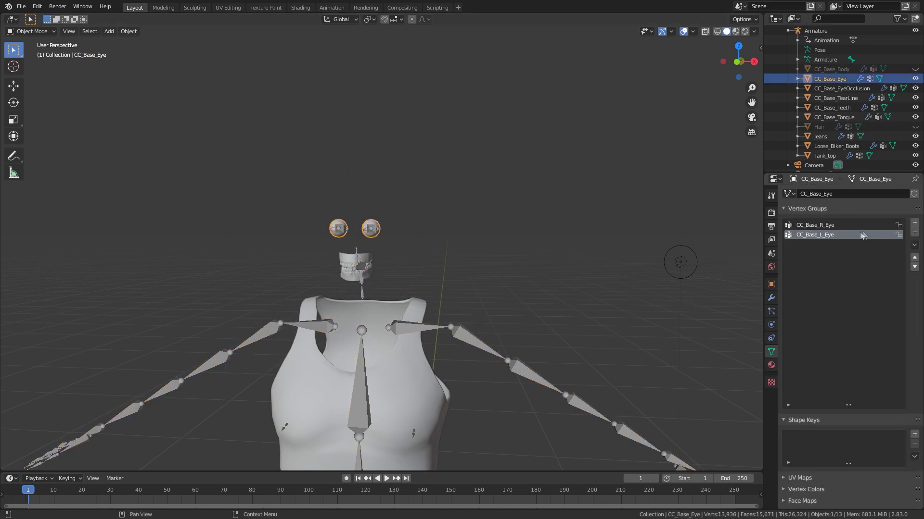
{"action": "left_click", "coordinate": [914, 244]}
{"action": "left_click", "coordinate": [861, 380]}
{"action": "key", "text": "h"}
{"action": "left_click", "coordinate": [372, 229]}
{"action": "key", "text": "h"}
Step: Lock all vertex groups of the CC_Base_EyeOcclusion and CC_Base_TearLine meshes, hiding each one
{"action": "left_click", "coordinate": [372, 230]}
{"action": "left_click", "coordinate": [914, 245]}
{"action": "left_click", "coordinate": [880, 379]}
{"action": "key", "text": "h"}
{"action": "left_click", "coordinate": [372, 229]}
{"action": "left_click", "coordinate": [914, 245]}
{"action": "left_click", "coordinate": [885, 379]}
{"action": "key", "text": "h"}
Step: Hide the teeth mesh, select the CC_Base_Tongue mesh and try to hide it
{"action": "left_click", "coordinate": [355, 266]}
{"action": "key", "text": "h"}
{"action": "left_click", "coordinate": [359, 265]}
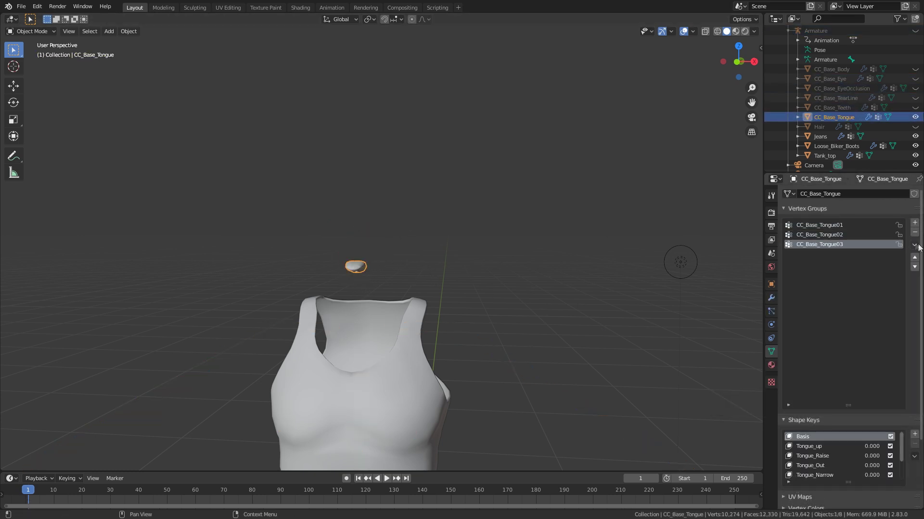
{"action": "key", "text": "h"}
Step: Lock all vertex groups of the Tank_top mesh and hide the tank top
{"action": "left_click", "coordinate": [413, 327]}
{"action": "left_click", "coordinate": [914, 244]}
{"action": "left_click", "coordinate": [853, 380]}
{"action": "key", "text": "h"}
Step: Lock all vertex groups of the Jeans mesh and hide the jeans
{"action": "left_click", "coordinate": [382, 373]}
{"action": "left_click", "coordinate": [914, 245]}
{"action": "left_click", "coordinate": [881, 379]}
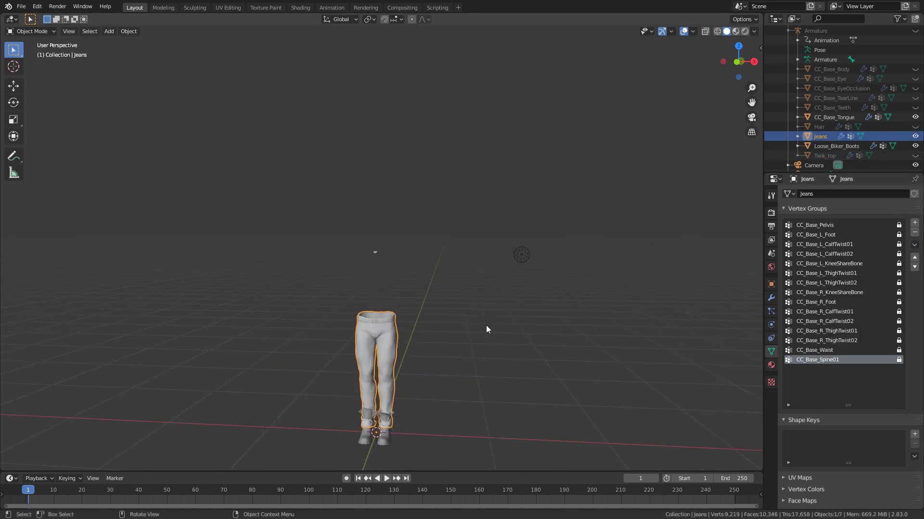
{"action": "key", "text": "h"}
Step: Lock all vertex groups of the Loose_Biker_Boots mesh and unhide all hidden objects
{"action": "left_click", "coordinate": [387, 423]}
{"action": "left_click", "coordinate": [915, 244]}
{"action": "key", "text": "alt+h"}
{"action": "scroll", "coordinate": [418, 265], "scroll_direction": "up", "scroll_amount": 5}
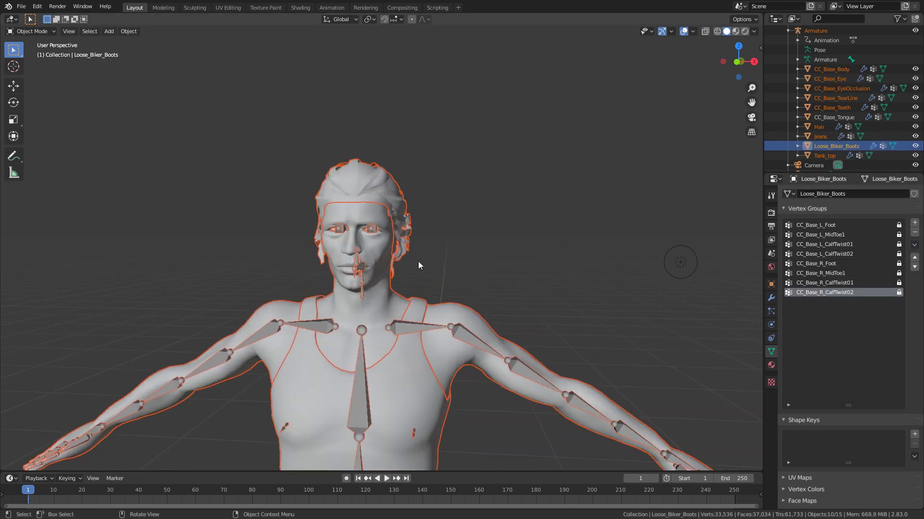
Step: Select all character meshes from CC_Base_Body to Tank_top in front view, with CC_Base_Body as the active object
{"action": "key", "text": "KP_1"}
{"action": "scroll", "coordinate": [432, 261], "scroll_direction": "up", "scroll_amount": 4}
{"action": "left_click", "coordinate": [826, 156]}
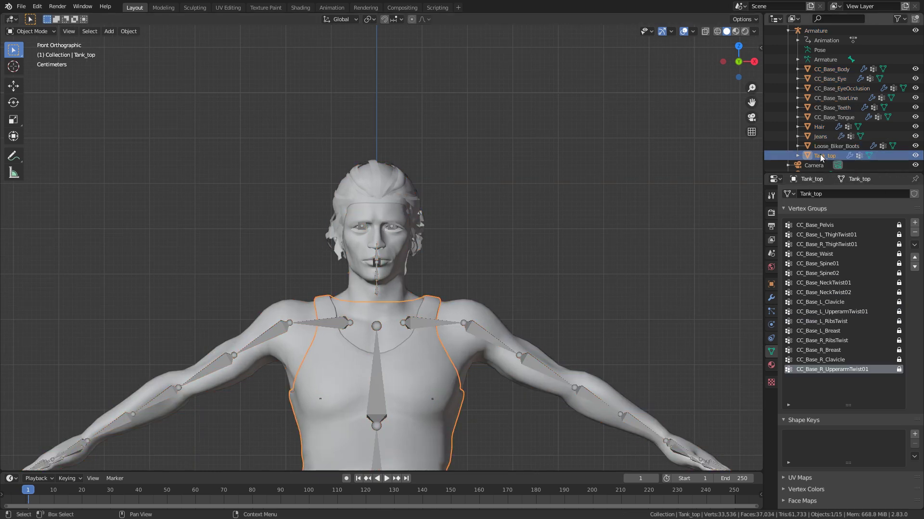
{"action": "left_click", "coordinate": [831, 70]}
{"action": "left_click_drag", "start_coordinate": [830, 70], "coordinate": [830, 158]}
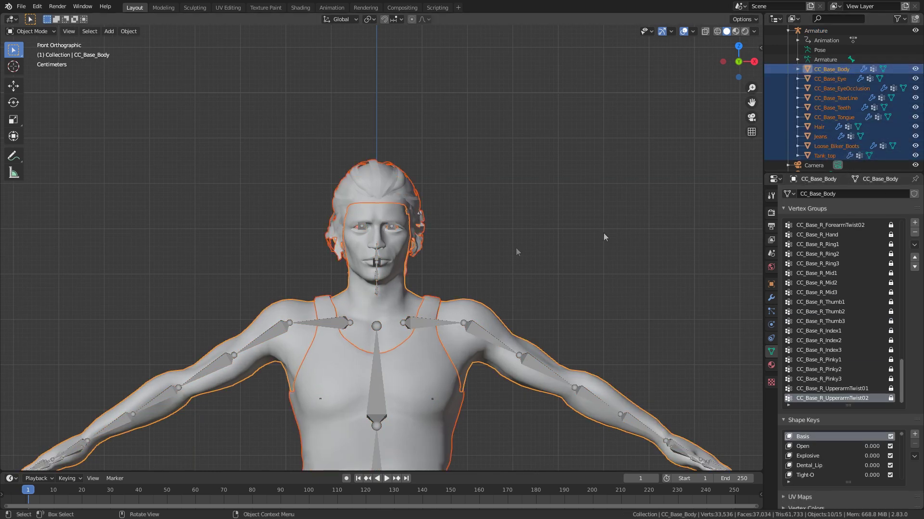
Step: Load the selected character meshes into Auto-Rig Pro Smart and unhide the original Armature
{"action": "key", "text": "n"}
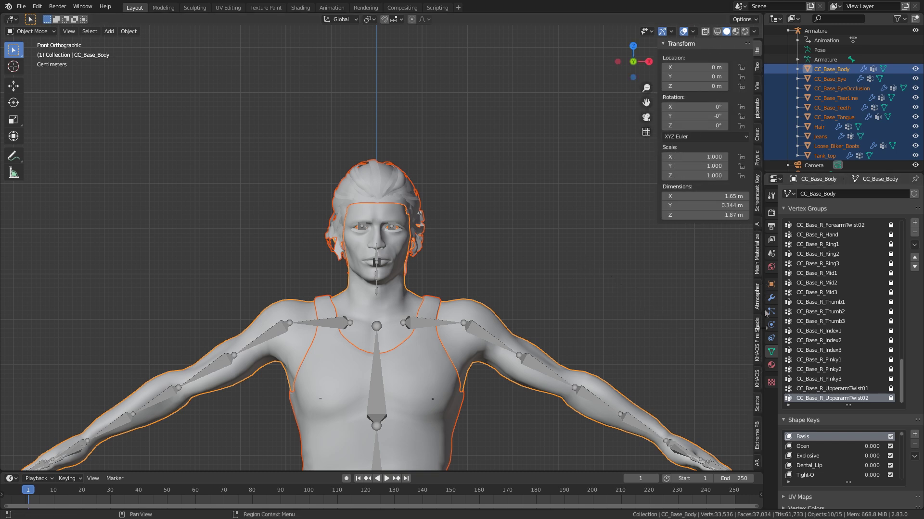
{"action": "left_click", "coordinate": [757, 464]}
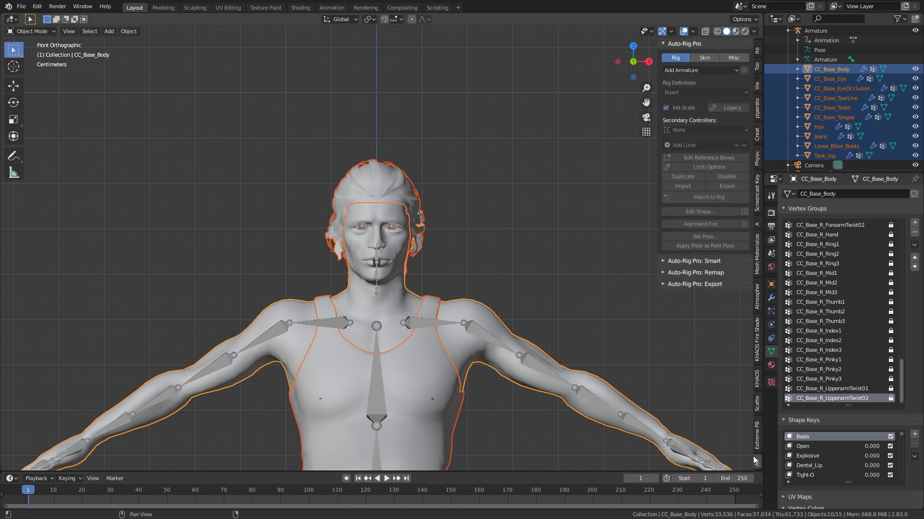
{"action": "left_click", "coordinate": [663, 262]}
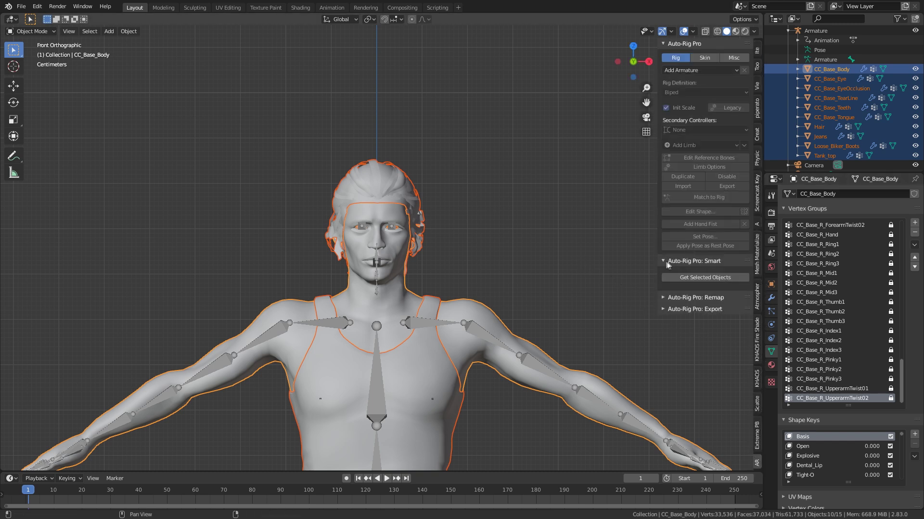
{"action": "left_click", "coordinate": [700, 278]}
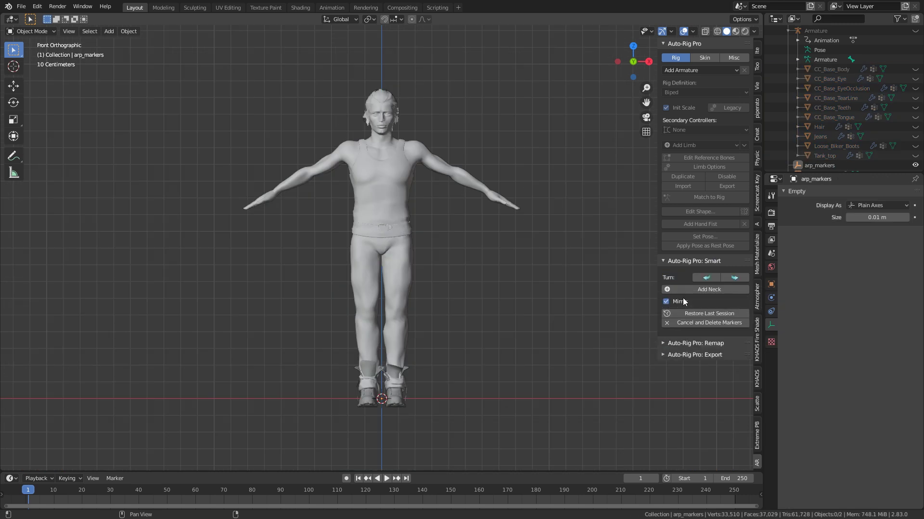
{"action": "scroll", "coordinate": [879, 132], "scroll_direction": "up", "scroll_amount": 2}
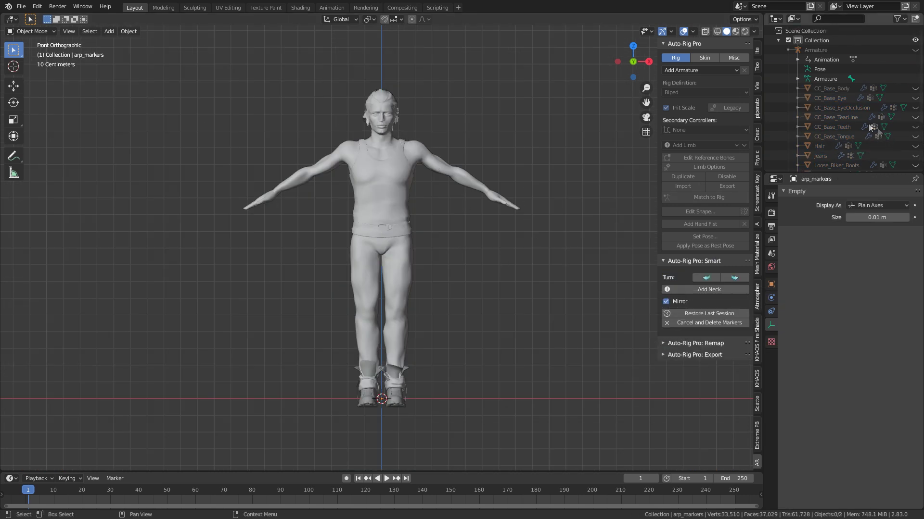
{"action": "left_click", "coordinate": [915, 52]}
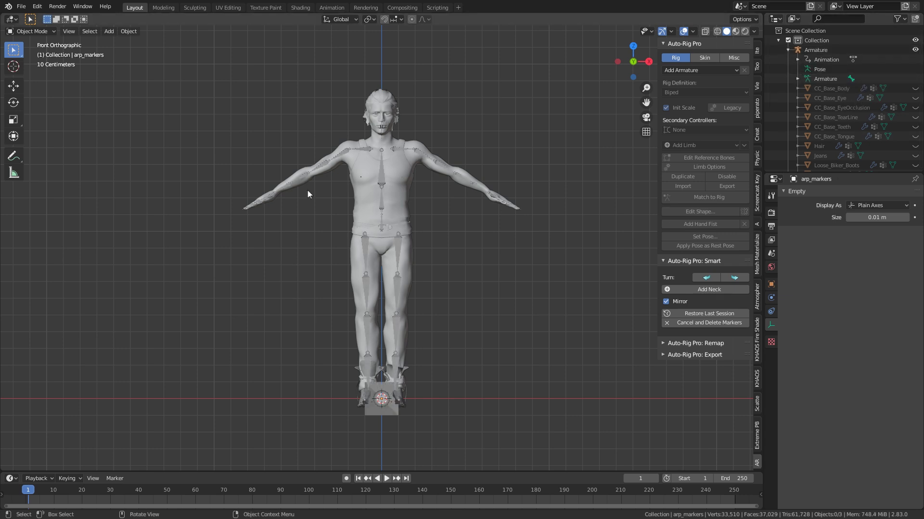
Step: Add the Auto-Rig Pro neck marker and place it on the original armature's neck joint
{"action": "scroll", "coordinate": [400, 247], "scroll_direction": "up", "scroll_amount": 3}
{"action": "scroll", "coordinate": [400, 247], "scroll_direction": "up", "scroll_amount": 7}
{"action": "middle_click_drag", "start_coordinate": [401, 247], "coordinate": [379, 337], "text": "shift"}
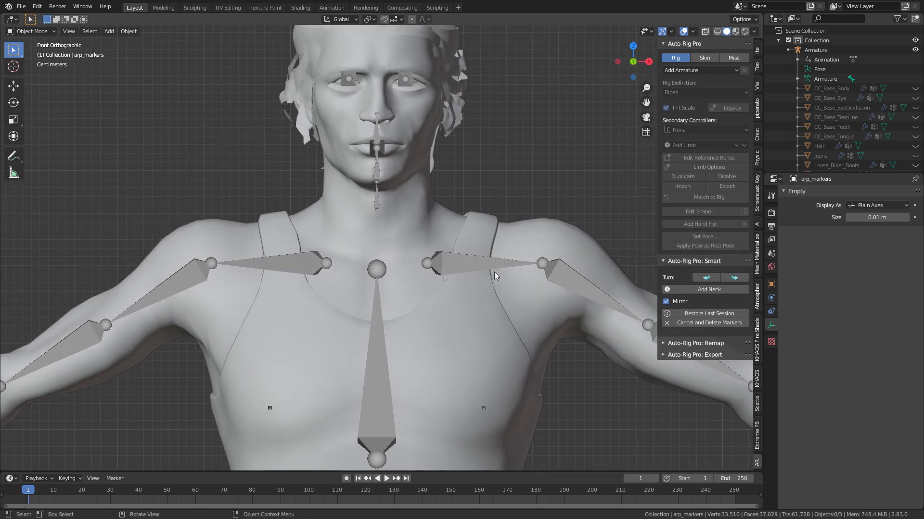
{"action": "left_click", "coordinate": [732, 290]}
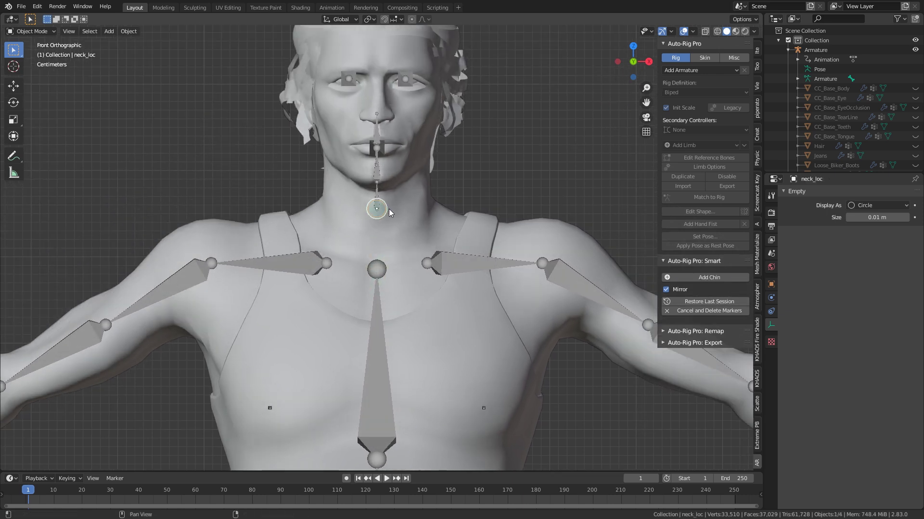
{"action": "left_click", "coordinate": [389, 210]}
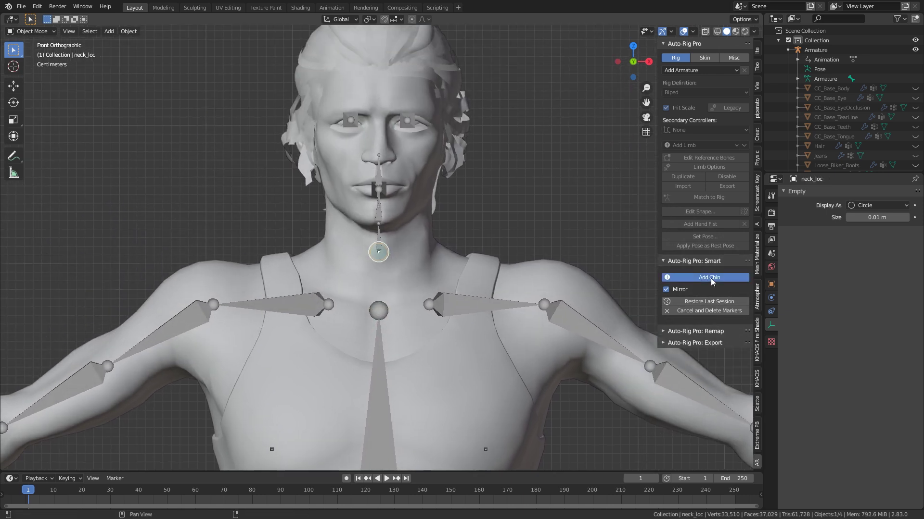
Step: Add the chin, shoulder and wrist markers, using the original armature's joints as placement guides
{"action": "middle_click_drag", "start_coordinate": [589, 273], "coordinate": [428, 225], "text": "shift"}
{"action": "left_click", "coordinate": [687, 279]}
{"action": "left_click", "coordinate": [384, 256]}
{"action": "mouse_move", "coordinate": [566, 339]}
{"action": "middle_mouse_down", "text": "shift"}
{"action": "mouse_move", "coordinate": [397, 186]}
{"action": "mouse_move", "coordinate": [281, 124]}
{"action": "middle_mouse_up", "text": "shift"}
{"action": "left_click", "coordinate": [705, 278]}
{"action": "left_click", "coordinate": [486, 268]}
{"action": "left_click", "coordinate": [482, 267]}
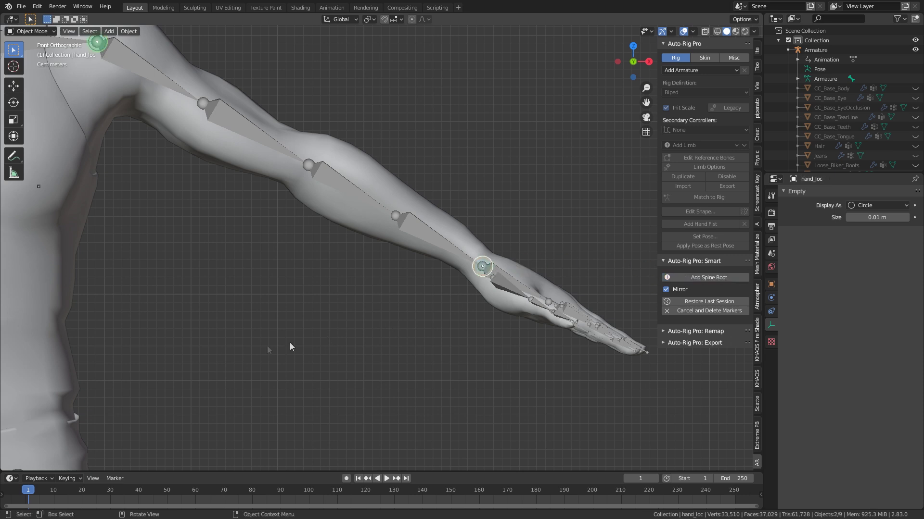
Step: Add the spine root marker and place it at the base of the original armature's spine, at belt height
{"action": "middle_click_drag", "start_coordinate": [219, 361], "coordinate": [628, 242], "text": "shift"}
{"action": "middle_click_drag", "start_coordinate": [449, 339], "coordinate": [480, 231], "text": "shift"}
{"action": "left_click", "coordinate": [698, 277]}
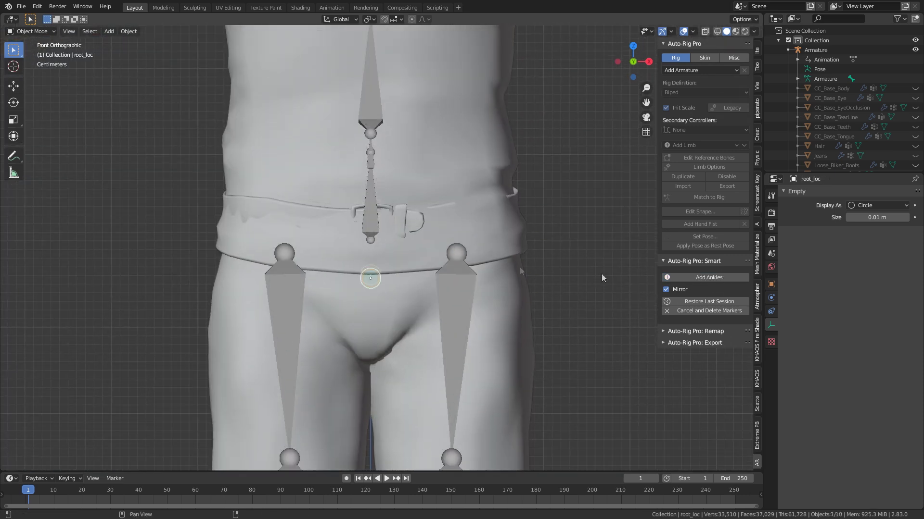
{"action": "left_click", "coordinate": [453, 239]}
Step: Add the ankle markers at the original ankle joints and generate the reference bones with Find 5 Fingers detection
{"action": "scroll", "coordinate": [453, 240], "scroll_direction": "down", "scroll_amount": 3}
{"action": "middle_click_drag", "start_coordinate": [486, 292], "coordinate": [456, 134], "text": "shift"}
{"action": "scroll", "coordinate": [456, 359], "scroll_direction": "up", "scroll_amount": 5}
{"action": "scroll", "coordinate": [456, 358], "scroll_direction": "down", "scroll_amount": 7}
{"action": "middle_click_drag", "start_coordinate": [448, 230], "coordinate": [442, 158], "text": "shift"}
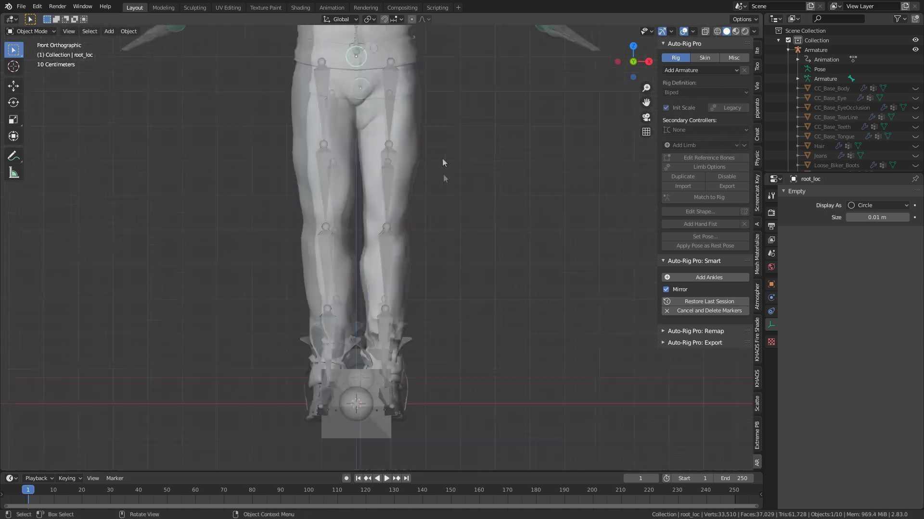
{"action": "middle_click_drag", "start_coordinate": [437, 307], "coordinate": [433, 187], "text": "shift"}
{"action": "scroll", "coordinate": [433, 187], "scroll_direction": "up", "scroll_amount": 5}
{"action": "left_click", "coordinate": [700, 280]}
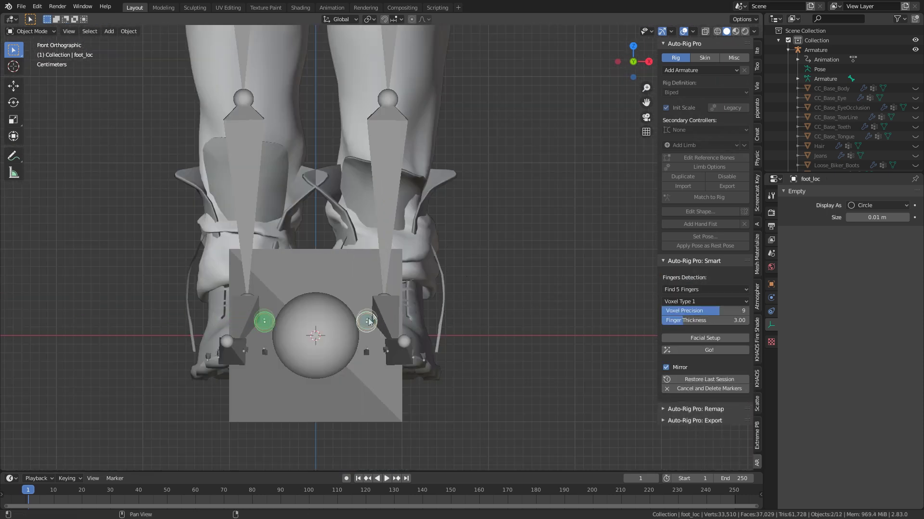
{"action": "left_click", "coordinate": [384, 305]}
{"action": "left_click", "coordinate": [702, 350]}
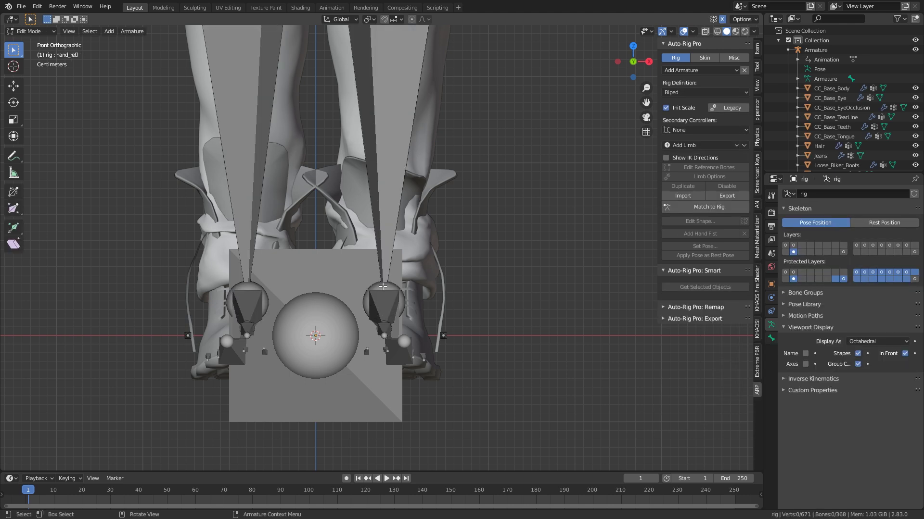
Step: In right side view, move the ankle joint of leg_ref.l onto the original armature's ankle joint
{"action": "key", "text": "KP_3"}
{"action": "left_click", "coordinate": [409, 293]}
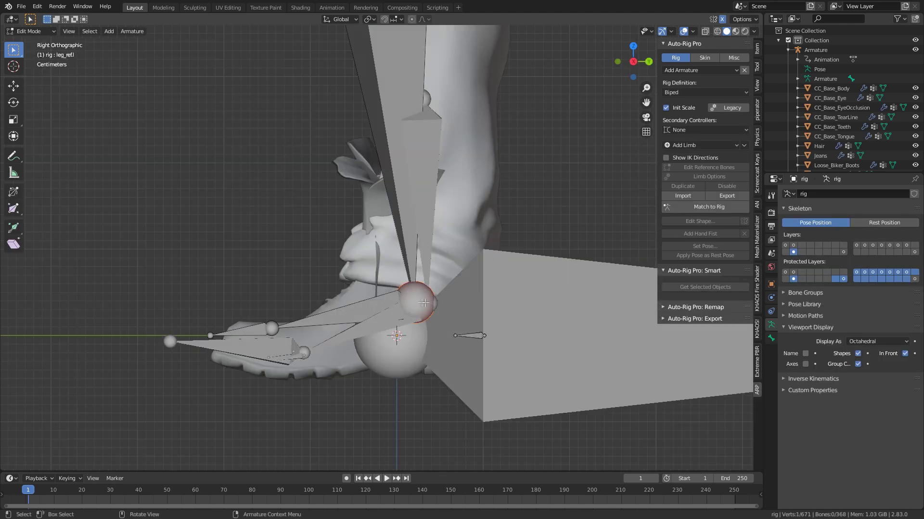
{"action": "key", "text": "g"}
{"action": "left_click", "coordinate": [424, 306]}
Step: Move the left foot's toe-base joint and toe tip onto the matching joints of the original armature
{"action": "left_click", "coordinate": [266, 331]}
{"action": "key", "text": "g"}
{"action": "left_click", "coordinate": [295, 359]}
{"action": "left_click", "coordinate": [211, 334]}
{"action": "key", "text": "g"}
{"action": "left_click", "coordinate": [183, 336]}
Step: Move the knee joint of thigh_ref.l to the original knee joint, keeping it slightly forward of the hip-to-ankle line
{"action": "scroll", "coordinate": [288, 192], "scroll_direction": "down", "scroll_amount": 8}
{"action": "scroll", "coordinate": [315, 274], "scroll_direction": "up", "scroll_amount": 5}
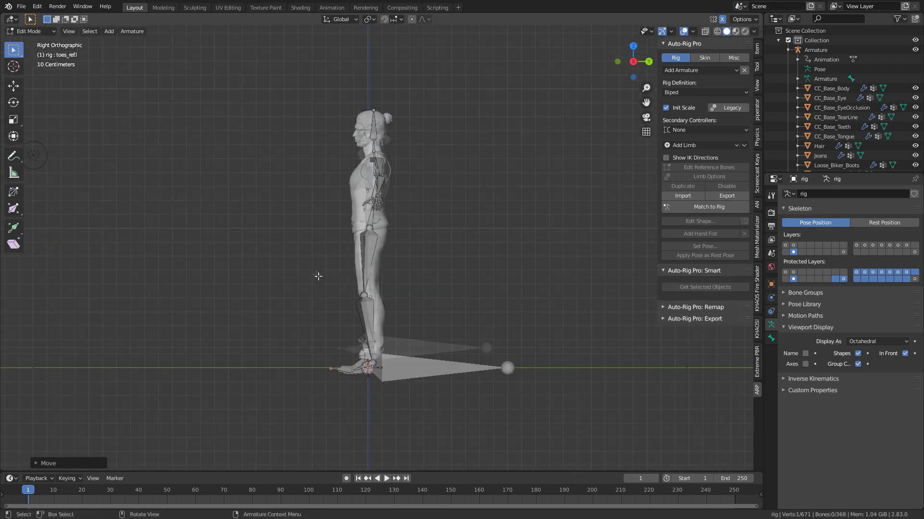
{"action": "scroll", "coordinate": [350, 212], "scroll_direction": "up", "scroll_amount": 2}
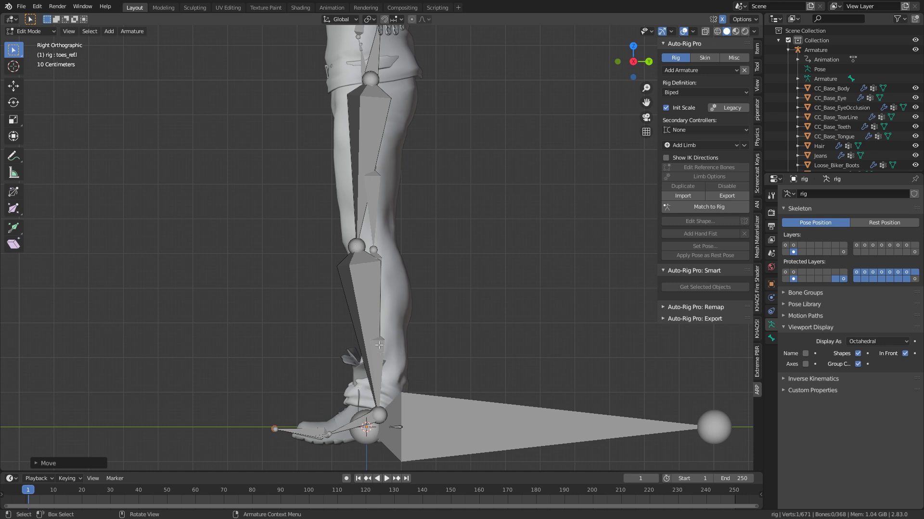
{"action": "left_click_drag", "start_coordinate": [360, 249], "coordinate": [380, 253]}
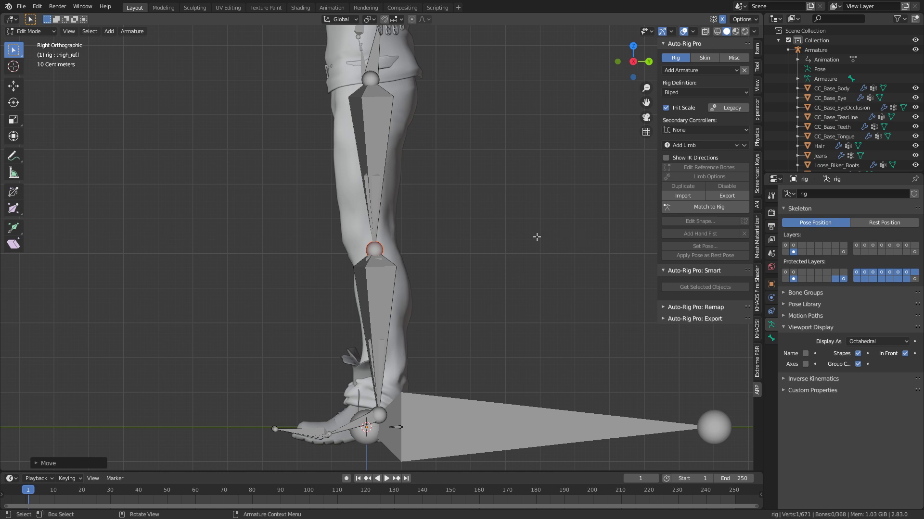
{"action": "scroll", "coordinate": [537, 237], "scroll_direction": "up", "scroll_amount": 5}
{"action": "key", "text": "g"}
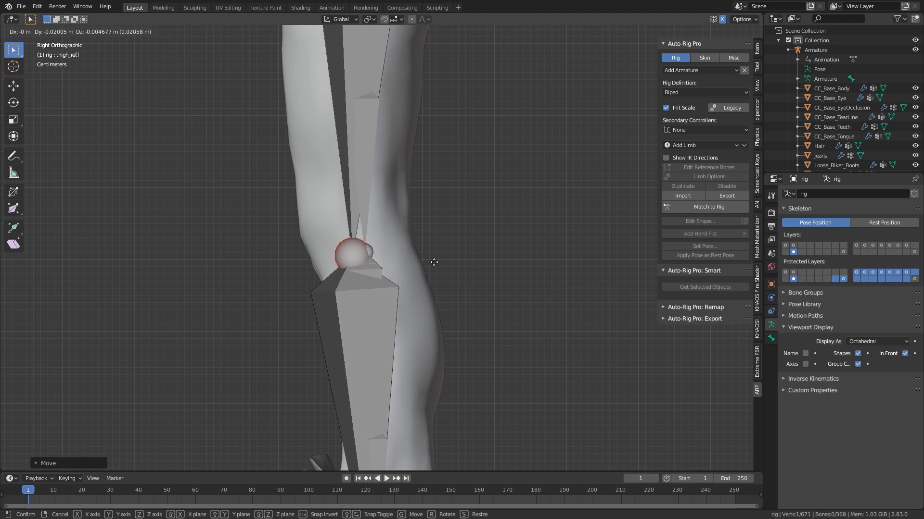
{"action": "left_click", "coordinate": [434, 263]}
{"action": "scroll", "coordinate": [434, 231], "scroll_direction": "down", "scroll_amount": 4}
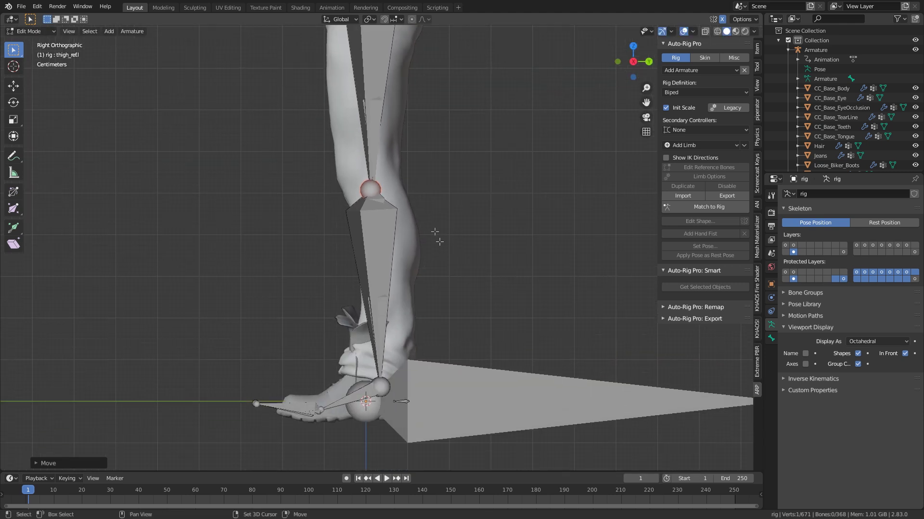
Step: Fine-tune the position of the leg_ref.l ankle joint against the boot in side view
{"action": "scroll", "coordinate": [434, 231], "scroll_direction": "down", "scroll_amount": 1}
{"action": "scroll", "coordinate": [399, 344], "scroll_direction": "up", "scroll_amount": 4}
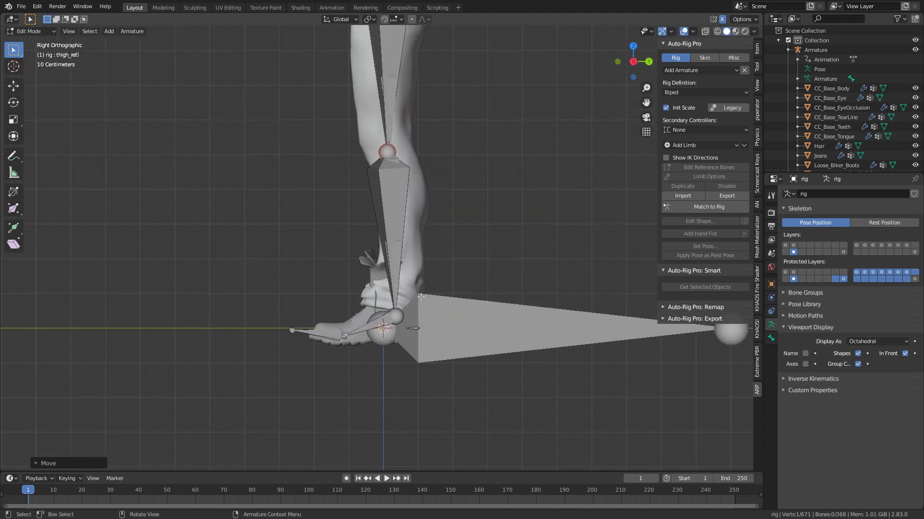
{"action": "left_click", "coordinate": [421, 394]}
{"action": "mouse_move", "coordinate": [421, 390]}
{"action": "left_mouse_down"}
{"action": "mouse_move", "coordinate": [407, 392]}
{"action": "mouse_move", "coordinate": [429, 392]}
{"action": "mouse_move", "coordinate": [419, 388]}
{"action": "left_mouse_up"}
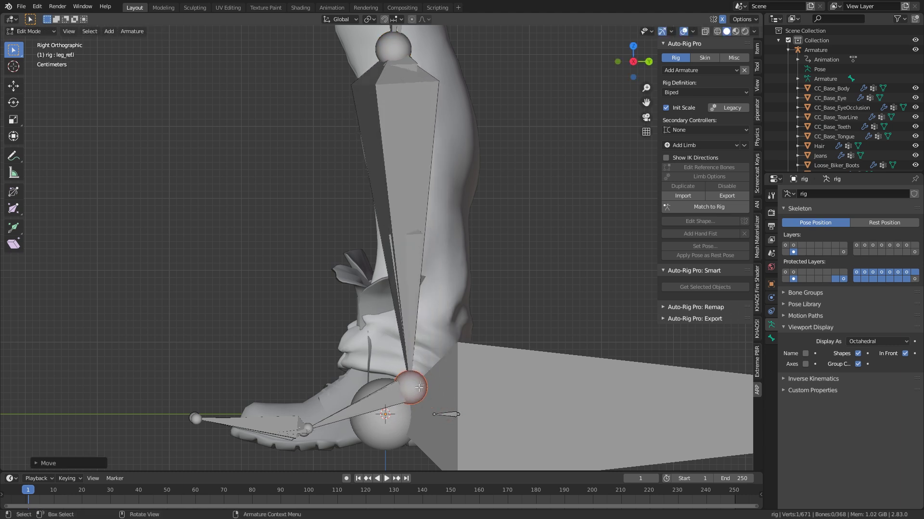
{"action": "scroll", "coordinate": [416, 251], "scroll_direction": "down", "scroll_amount": 5}
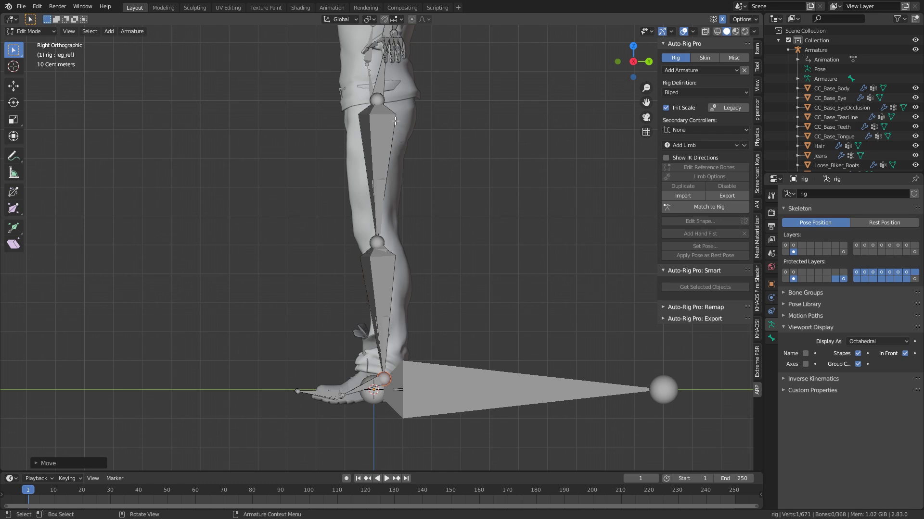
Step: In top view, move the outer joint of shoulder_ref.l toward the original armature's shoulder joint
{"action": "left_click", "coordinate": [386, 308]}
{"action": "left_click", "coordinate": [431, 250]}
{"action": "middle_click_drag", "start_coordinate": [429, 114], "coordinate": [441, 249], "text": "shift"}
{"action": "key", "text": "KP_7"}
{"action": "middle_click_drag", "start_coordinate": [458, 180], "coordinate": [398, 228], "text": "shift"}
{"action": "scroll", "coordinate": [392, 188], "scroll_direction": "up", "scroll_amount": 5}
{"action": "left_click", "coordinate": [253, 239]}
{"action": "key", "text": "g"}
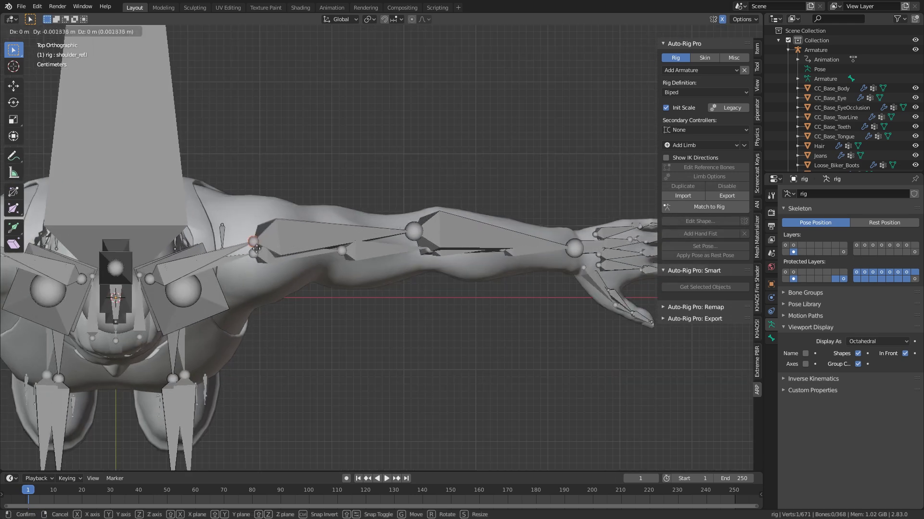
{"action": "left_click", "coordinate": [299, 250]}
Step: Move the elbow joint of arm_ref.l toward the original armature's elbow joint in top view
{"action": "middle_click_drag", "start_coordinate": [299, 249], "coordinate": [205, 225], "text": "shift"}
{"action": "scroll", "coordinate": [384, 239], "scroll_direction": "up", "scroll_amount": 3}
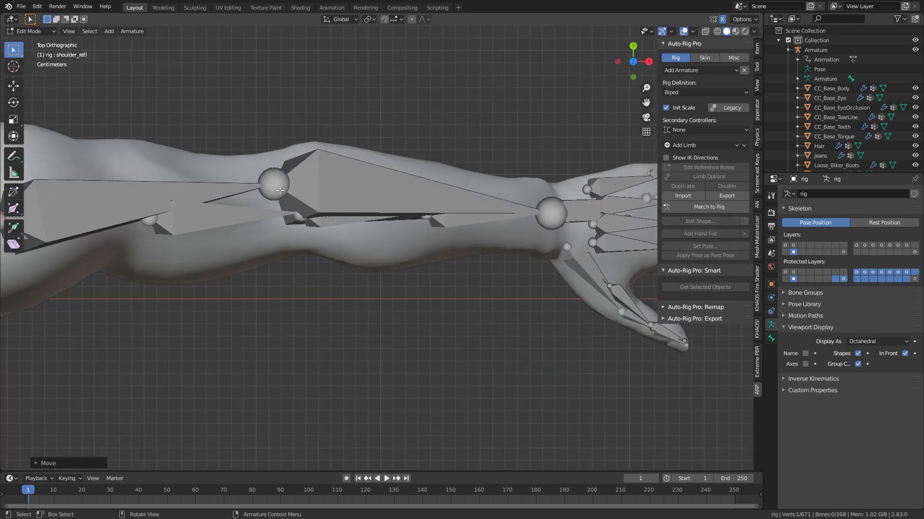
{"action": "left_click", "coordinate": [267, 179]}
{"action": "key", "text": "g"}
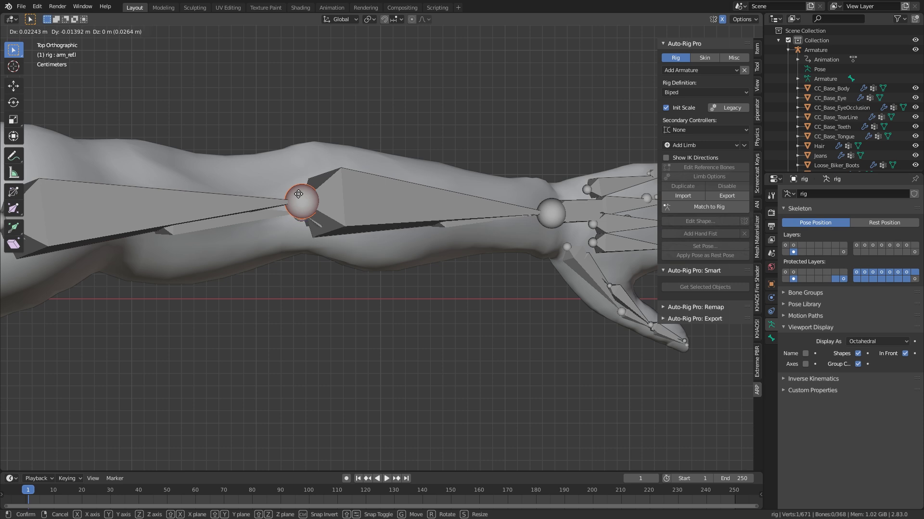
{"action": "left_click", "coordinate": [298, 194]}
{"action": "scroll", "coordinate": [471, 274], "scroll_direction": "down", "scroll_amount": 4}
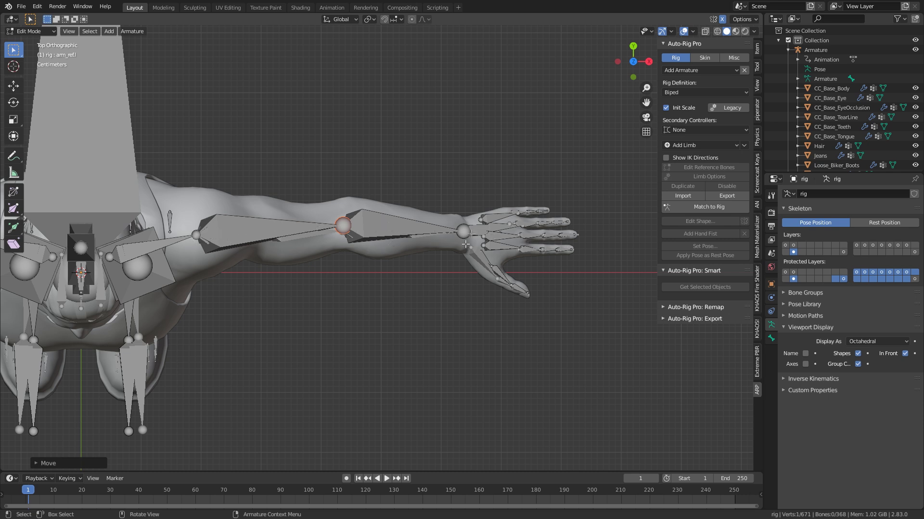
{"action": "scroll", "coordinate": [266, 327], "scroll_direction": "down", "scroll_amount": 3}
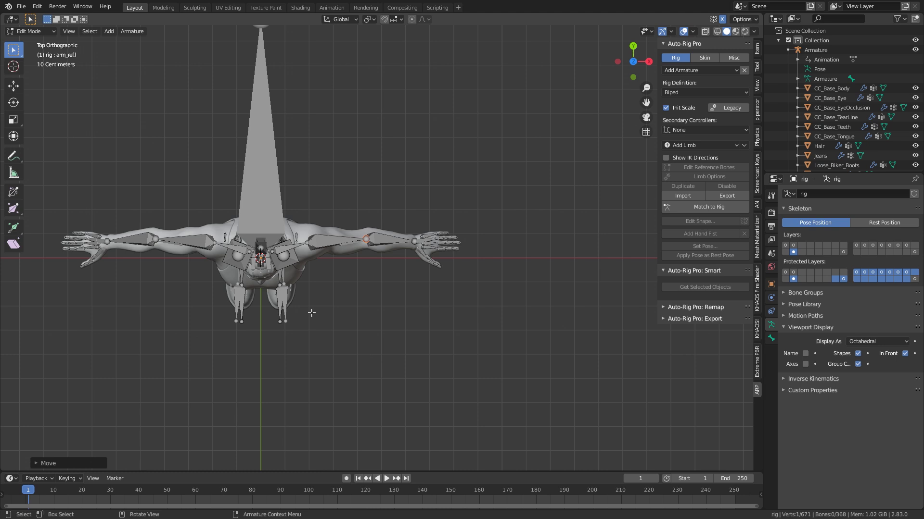
Step: Leave Edit Mode, frame the rig in front view and run Match to Rig
{"action": "key", "text": "Tab"}
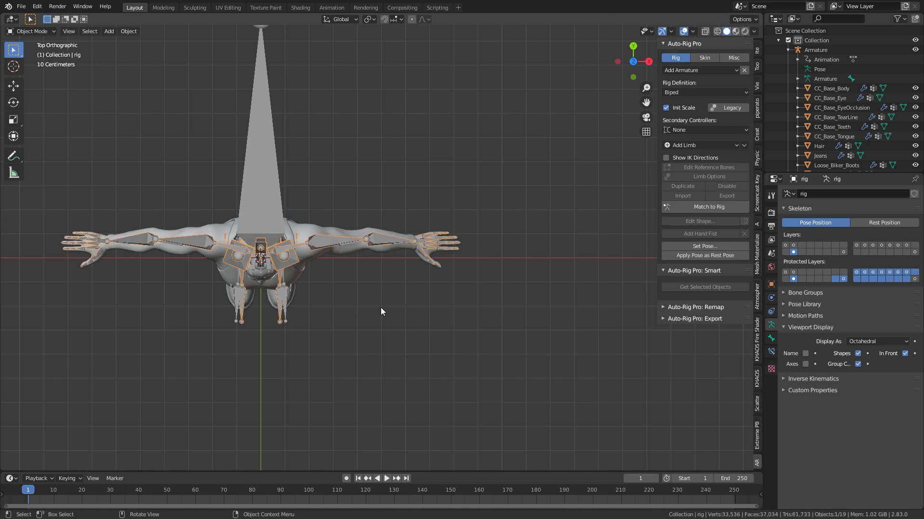
{"action": "key", "text": "KP_1"}
{"action": "key", "text": "KP_Decimal"}
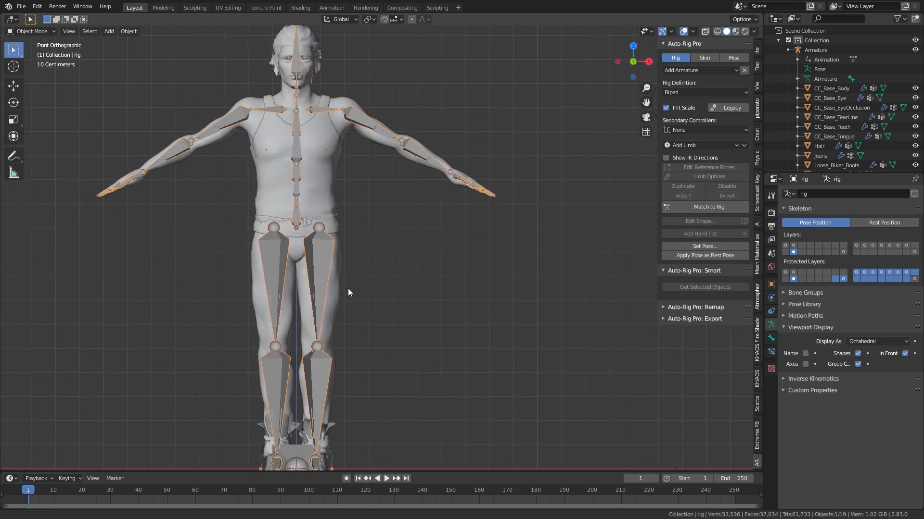
{"action": "left_click", "coordinate": [717, 210]}
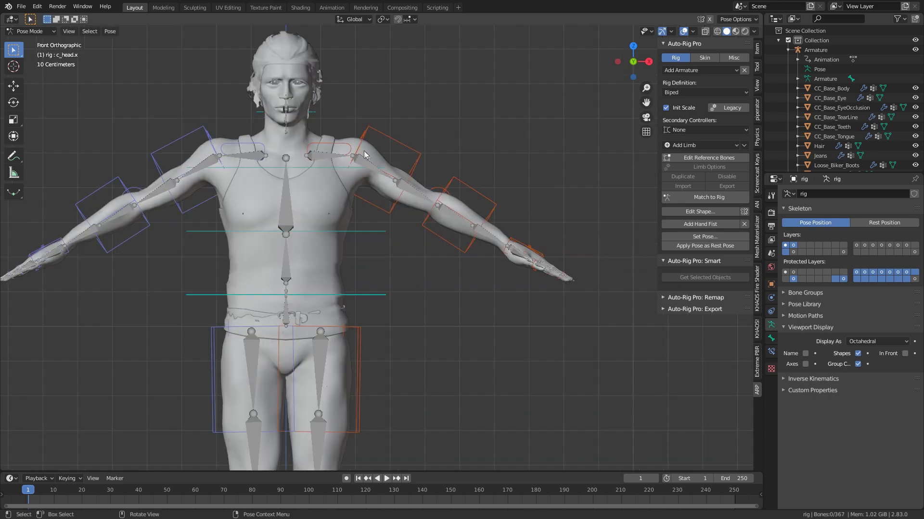
Step: Rotate the c_forearm_fk.l control to bend the left elbow and test the generated rig
{"action": "left_click", "coordinate": [430, 202]}
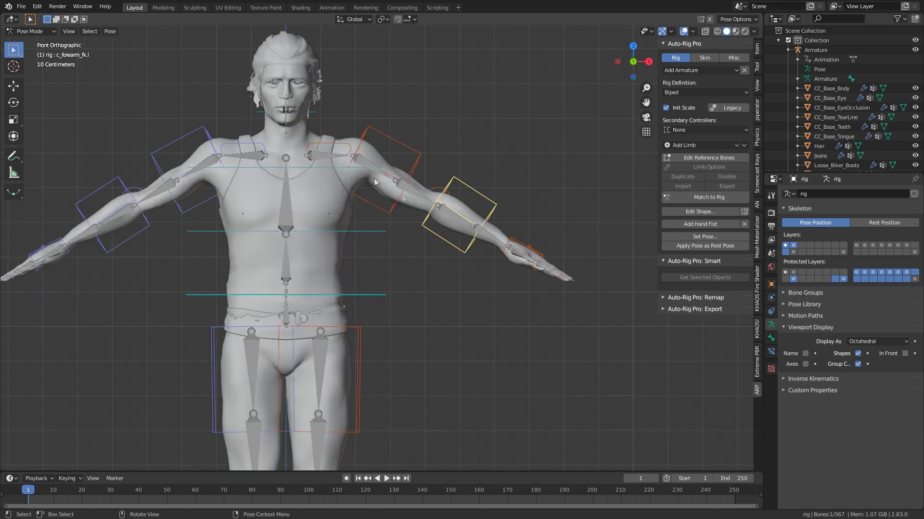
{"action": "middle_click_drag", "start_coordinate": [490, 198], "coordinate": [399, 202]}
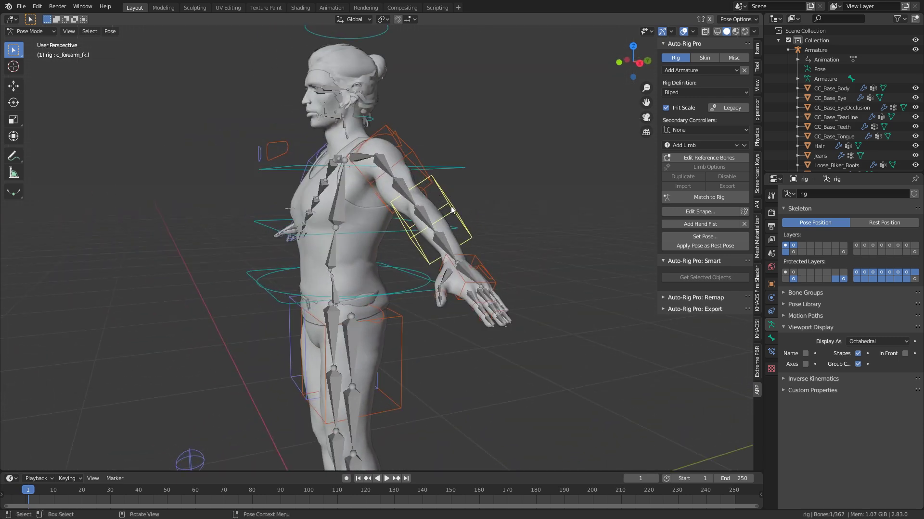
{"action": "key", "text": "r"}
{"action": "left_click", "coordinate": [422, 262]}
{"action": "middle_click_drag", "start_coordinate": [421, 263], "coordinate": [423, 292]}
{"action": "key", "text": "r"}
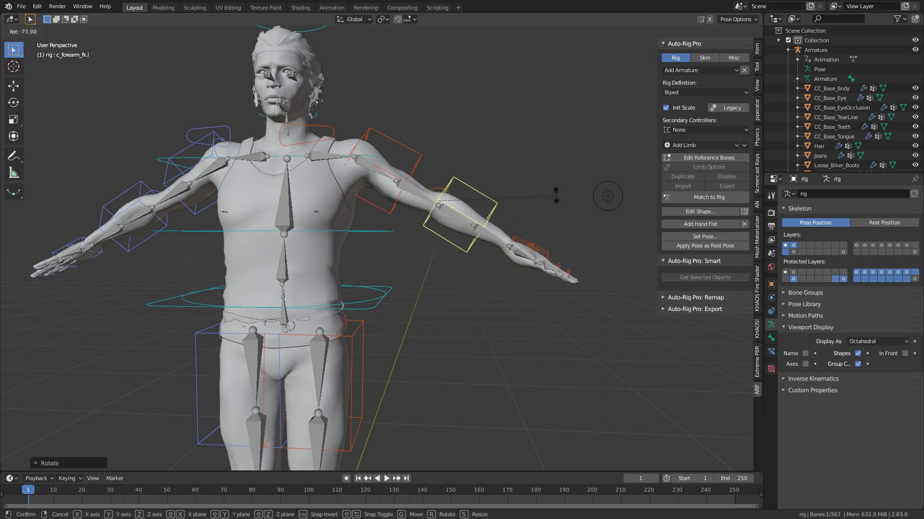
{"action": "left_click", "coordinate": [451, 254]}
{"action": "middle_click_drag", "start_coordinate": [451, 254], "coordinate": [477, 283]}
{"action": "key", "text": "KP_1"}
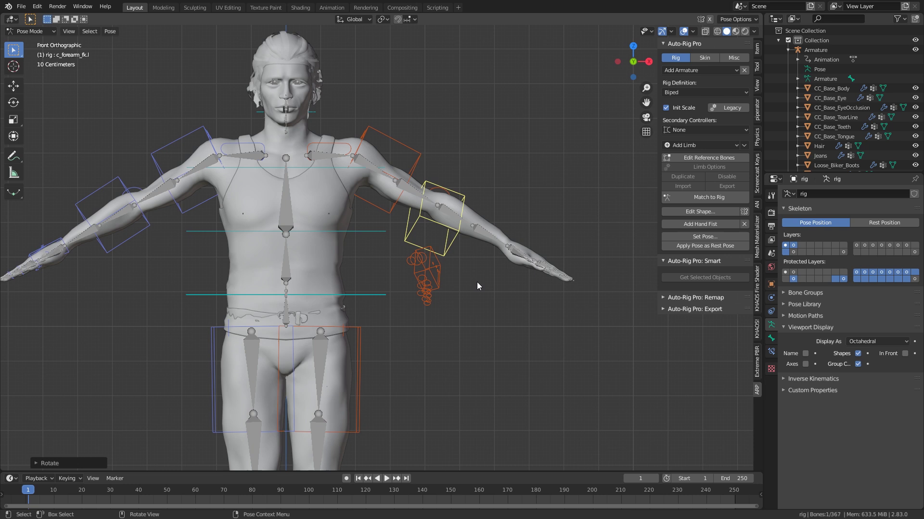
Step: Undo the forearm test rotation, reopen the reference bones and move the left elbow joint down about 0.011 m in front view
{"action": "key", "text": "ctrl+z"}
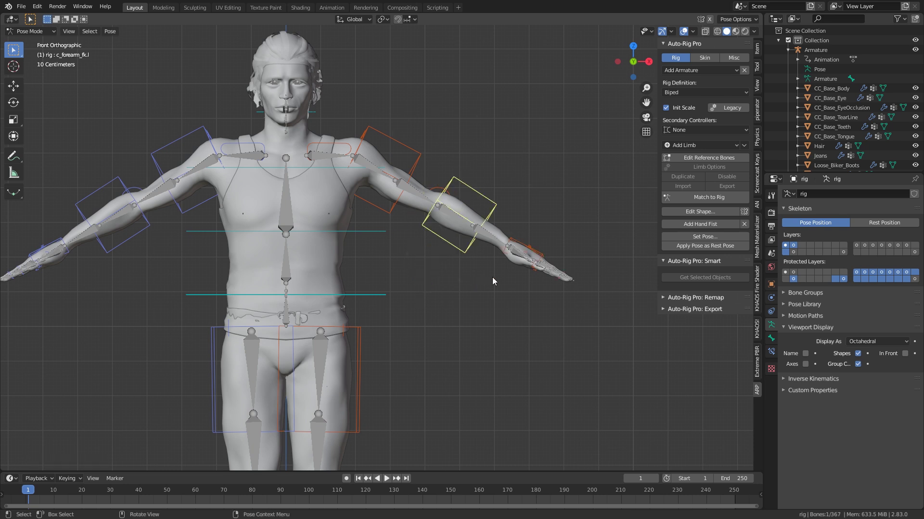
{"action": "left_click", "coordinate": [700, 159]}
{"action": "left_click", "coordinate": [438, 201]}
{"action": "scroll", "coordinate": [438, 200], "scroll_direction": "up", "scroll_amount": 4}
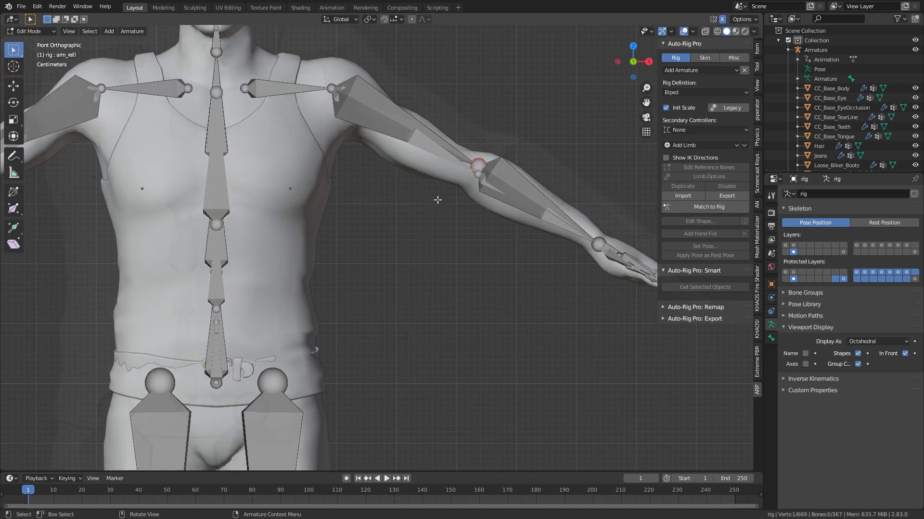
{"action": "middle_click_drag", "start_coordinate": [490, 191], "coordinate": [411, 250], "text": "shift"}
{"action": "key", "text": "g"}
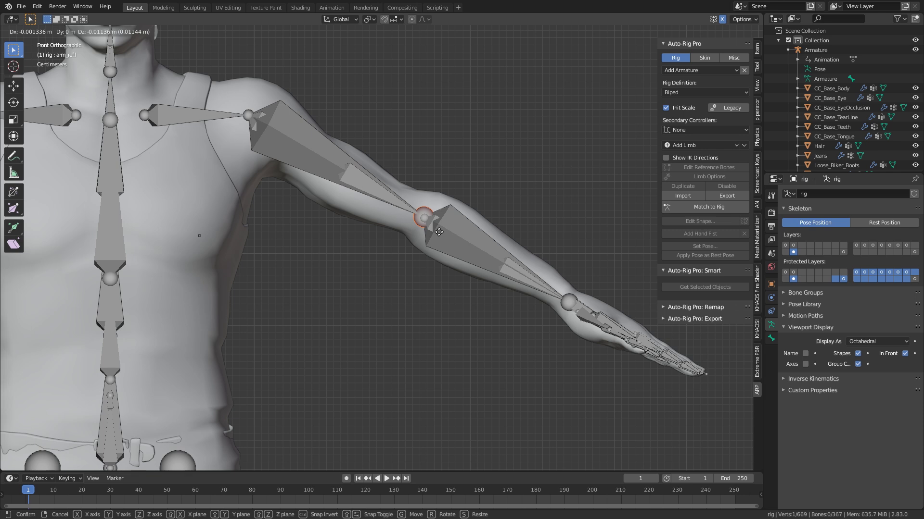
{"action": "left_click", "coordinate": [438, 233]}
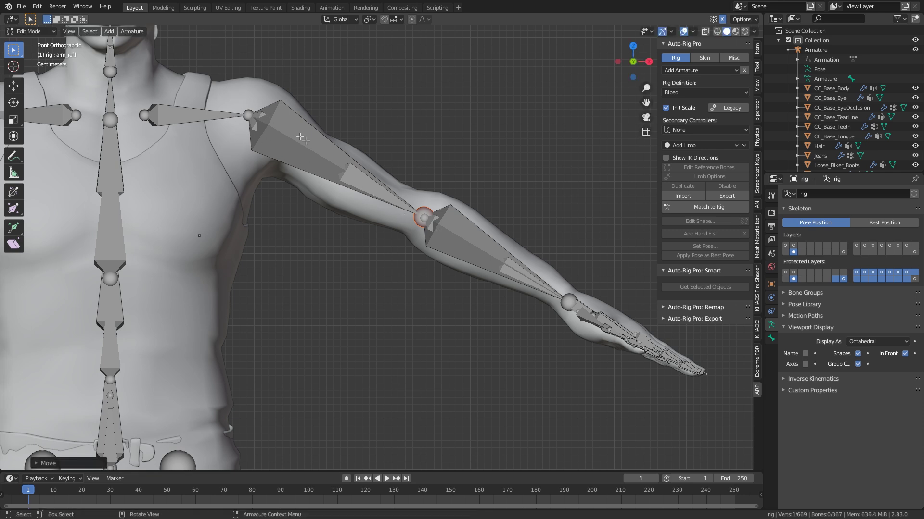
{"action": "scroll", "coordinate": [385, 274], "scroll_direction": "down", "scroll_amount": 3}
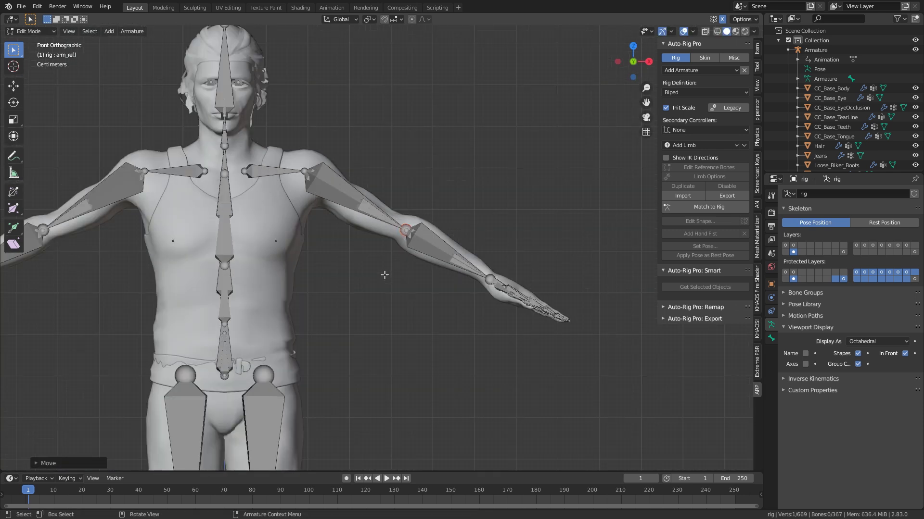
Step: Leave Edit Mode and regenerate the control rig with Match to Rig, inspecting the left arm
{"action": "key", "text": "Tab"}
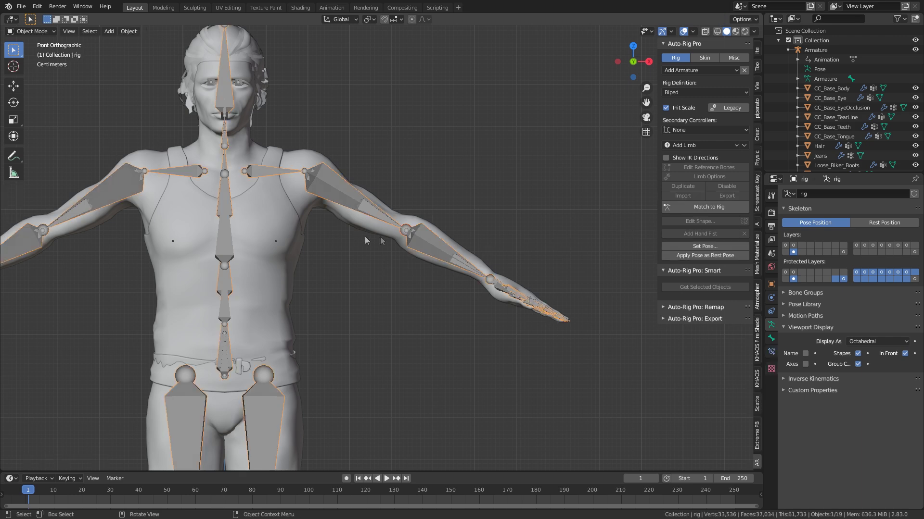
{"action": "left_click", "coordinate": [702, 208]}
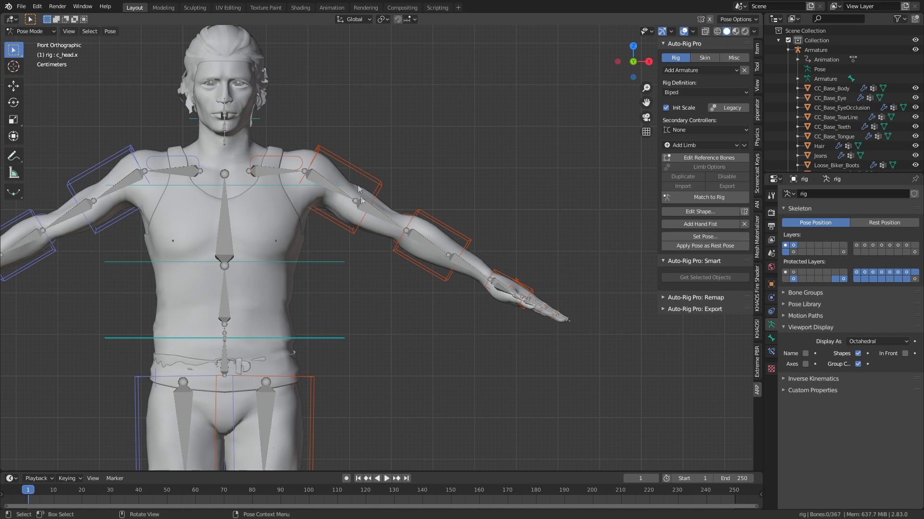
{"action": "middle_click_drag", "start_coordinate": [370, 189], "coordinate": [362, 203], "text": "shift"}
{"action": "scroll", "coordinate": [362, 204], "scroll_direction": "up", "scroll_amount": 3}
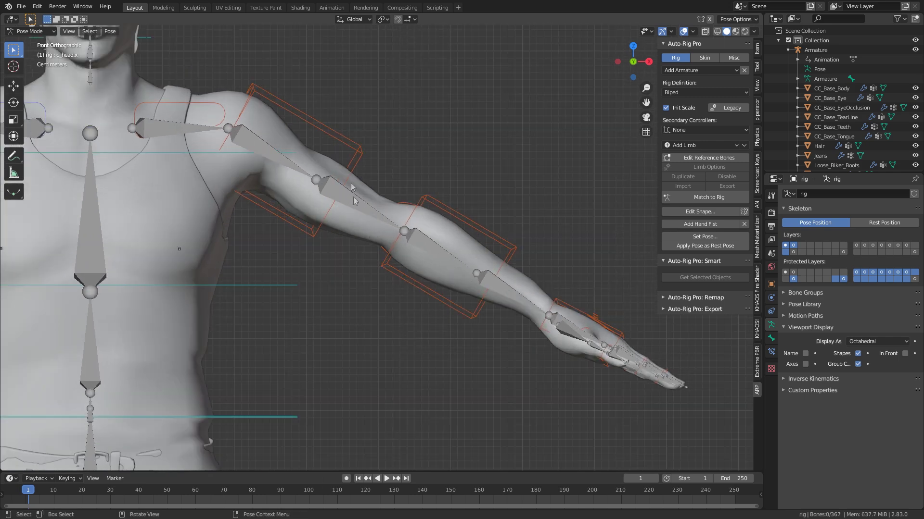
{"action": "mouse_move", "coordinate": [377, 166]}
{"action": "middle_mouse_down"}
{"action": "mouse_move", "coordinate": [359, 170]}
{"action": "mouse_move", "coordinate": [374, 163]}
{"action": "middle_mouse_up"}
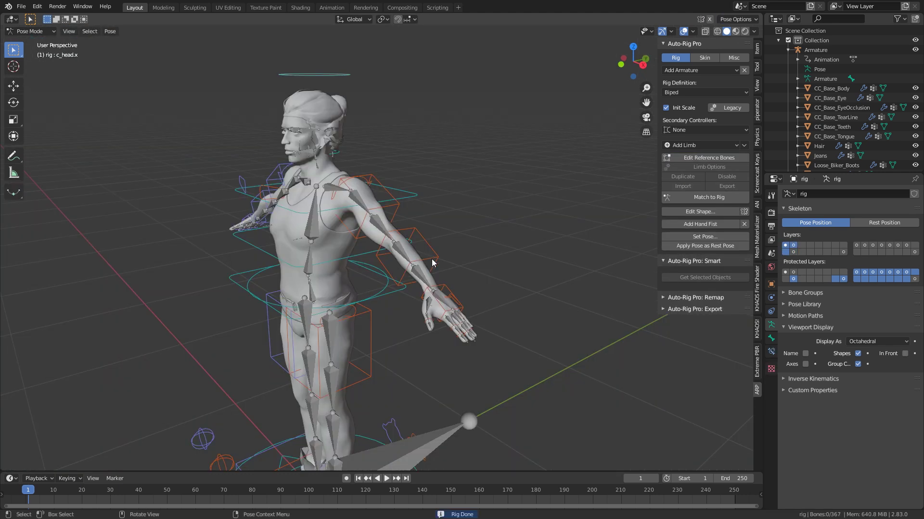
Step: Test-rotate the c_forearm_fk.l control, including around the global Z axis, and cancel the rotation
{"action": "left_click", "coordinate": [431, 262]}
{"action": "middle_click_drag", "start_coordinate": [431, 263], "coordinate": [465, 250]}
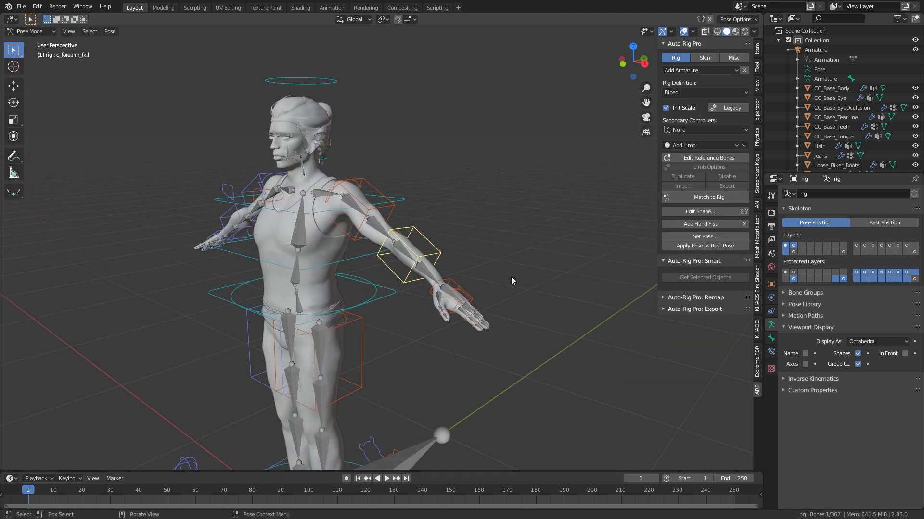
{"action": "key", "text": "r"}
{"action": "right_click", "coordinate": [528, 211]}
{"action": "key", "text": "r"}
{"action": "key", "text": "z"}
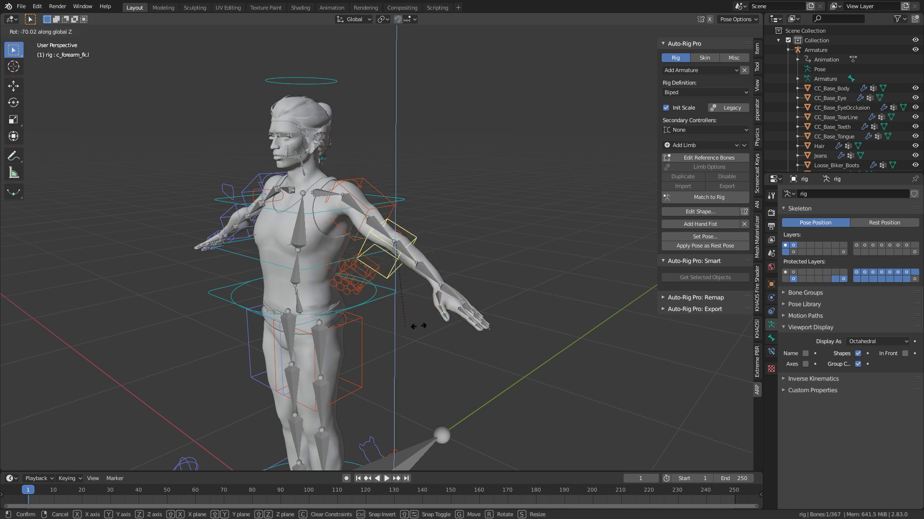
{"action": "key", "text": "Escape"}
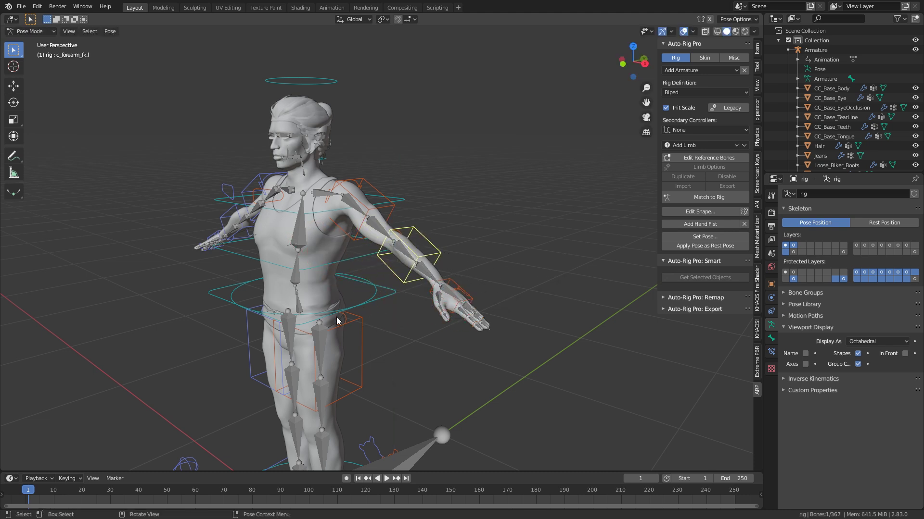
Step: In Object Mode, select the character meshes from CC_Base_Body through Tank_top plus the rig, and bind them with Auto-Rig Pro
{"action": "key", "text": "KP_3"}
{"action": "left_click", "coordinate": [40, 32]}
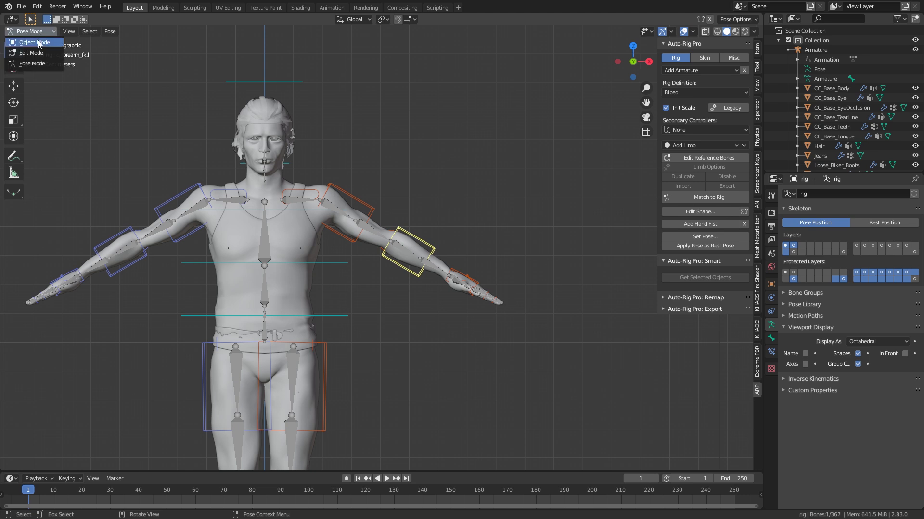
{"action": "left_click", "coordinate": [41, 43]}
{"action": "left_click", "coordinate": [828, 89]}
{"action": "scroll", "coordinate": [826, 89], "scroll_direction": "down", "scroll_amount": 2}
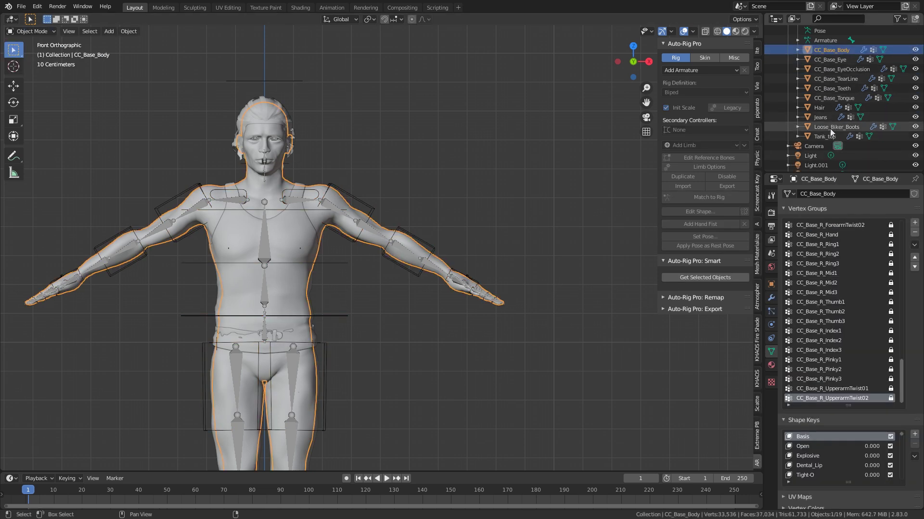
{"action": "left_click", "coordinate": [825, 137], "text": "shift"}
{"action": "left_click", "coordinate": [372, 220], "text": "shift"}
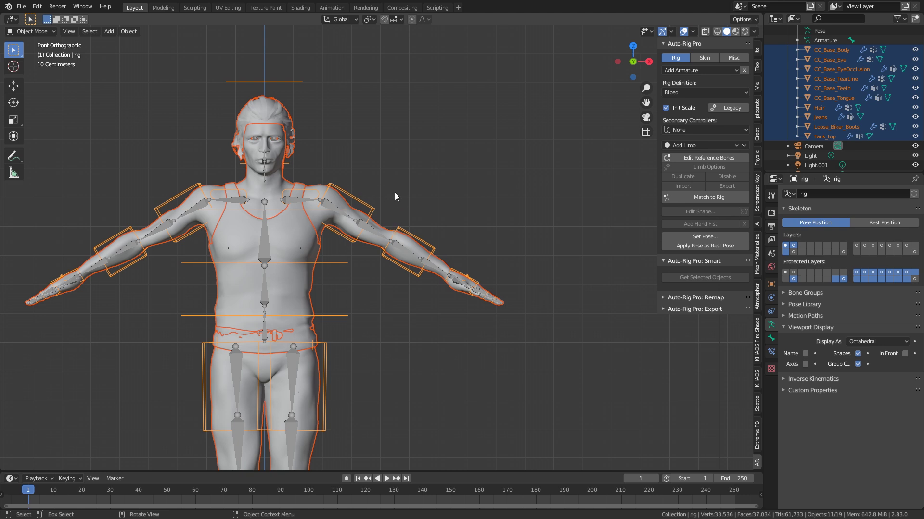
{"action": "left_click", "coordinate": [707, 59]}
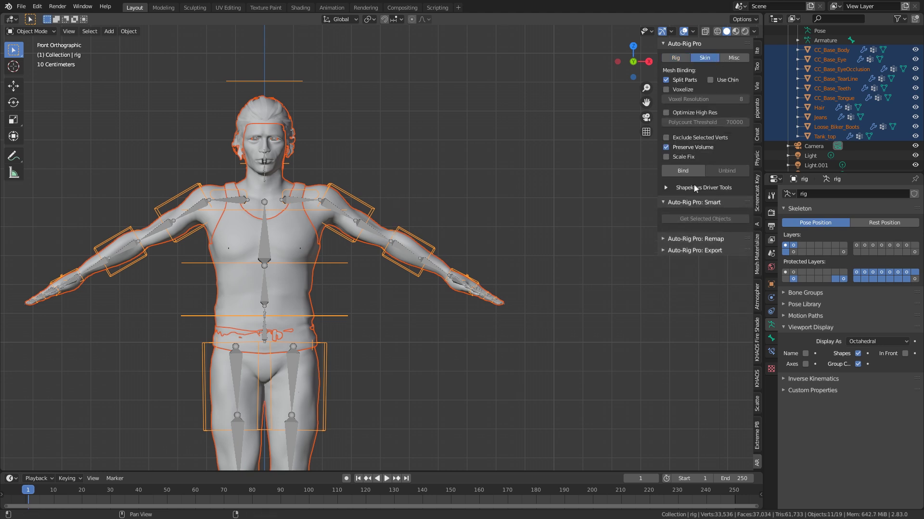
{"action": "left_click", "coordinate": [685, 172]}
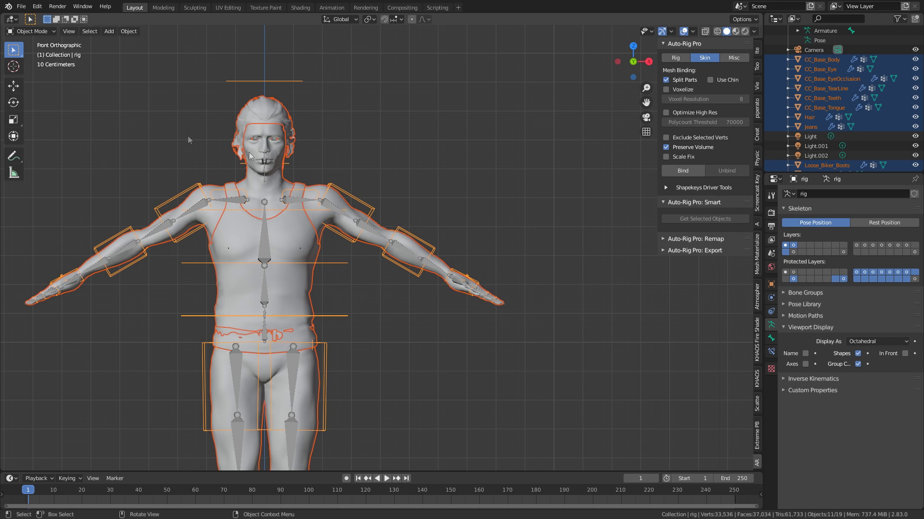
Step: Put only the rig in Pose Mode, test-rotate c_arm_fk.l to check the arm's skinning, and cancel the rotation
{"action": "left_click", "coordinate": [290, 83]}
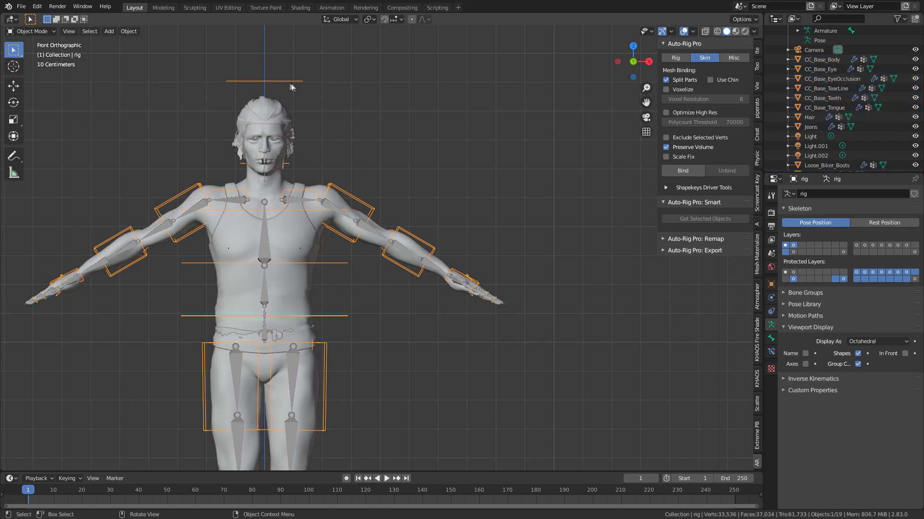
{"action": "left_click", "coordinate": [45, 33]}
{"action": "left_click", "coordinate": [50, 65]}
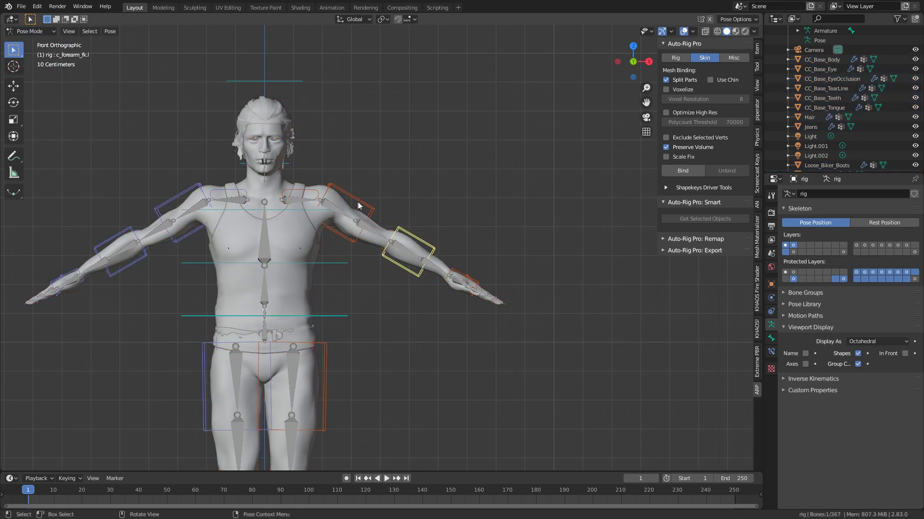
{"action": "left_click", "coordinate": [367, 201]}
{"action": "middle_click_drag", "start_coordinate": [474, 297], "coordinate": [438, 313]}
{"action": "key", "text": "r"}
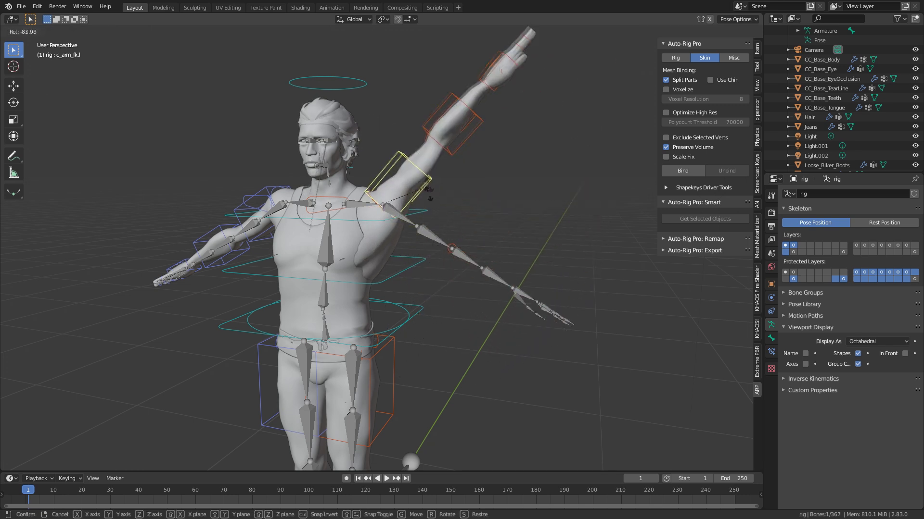
{"action": "right_click", "coordinate": [429, 236]}
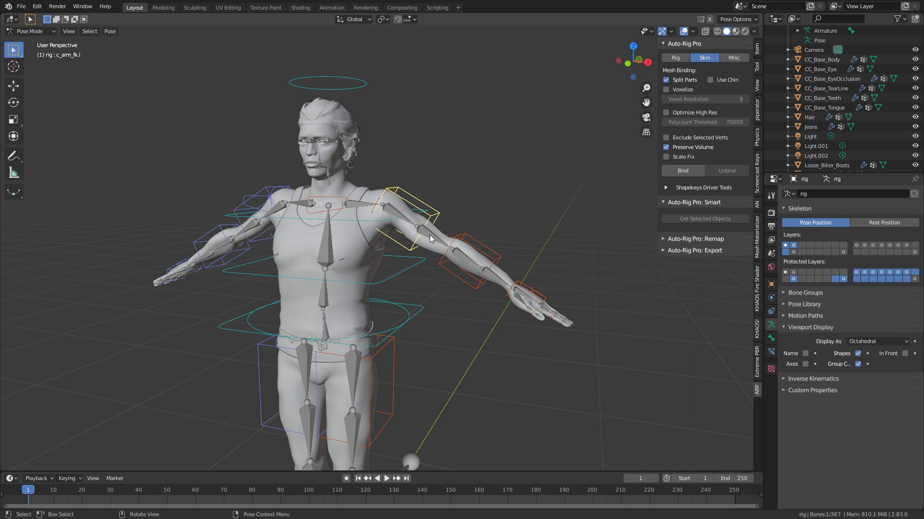
Step: Select the original Character Creator armature in front view and enter its Edit Mode
{"action": "key", "text": "KP_1"}
{"action": "scroll", "coordinate": [425, 198], "scroll_direction": "up", "scroll_amount": 5}
{"action": "middle_click_drag", "start_coordinate": [402, 176], "coordinate": [413, 196], "text": "shift"}
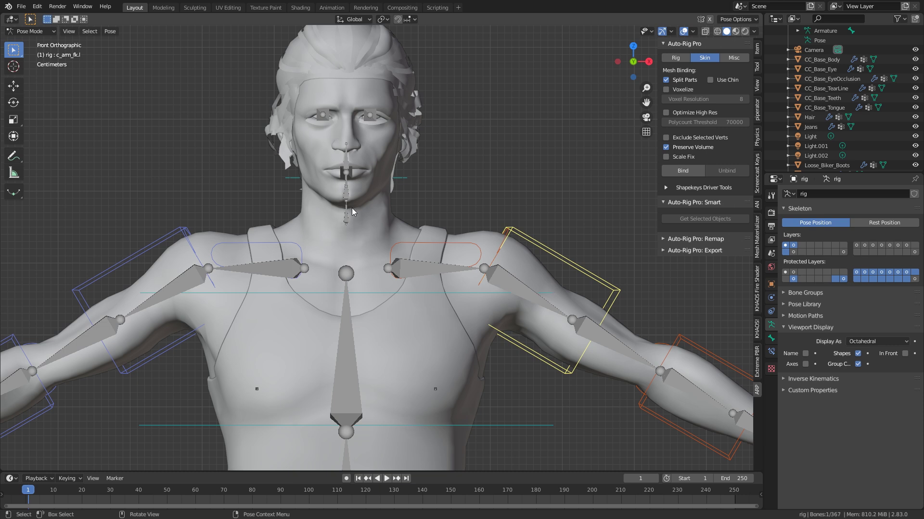
{"action": "left_click", "coordinate": [34, 31]}
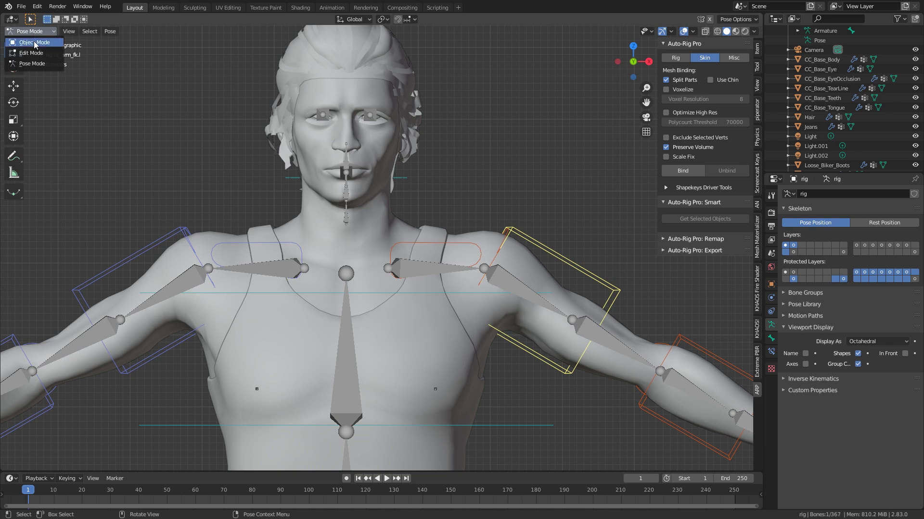
{"action": "left_click", "coordinate": [29, 42]}
{"action": "left_click", "coordinate": [287, 271]}
{"action": "scroll", "coordinate": [311, 232], "scroll_direction": "down", "scroll_amount": 4}
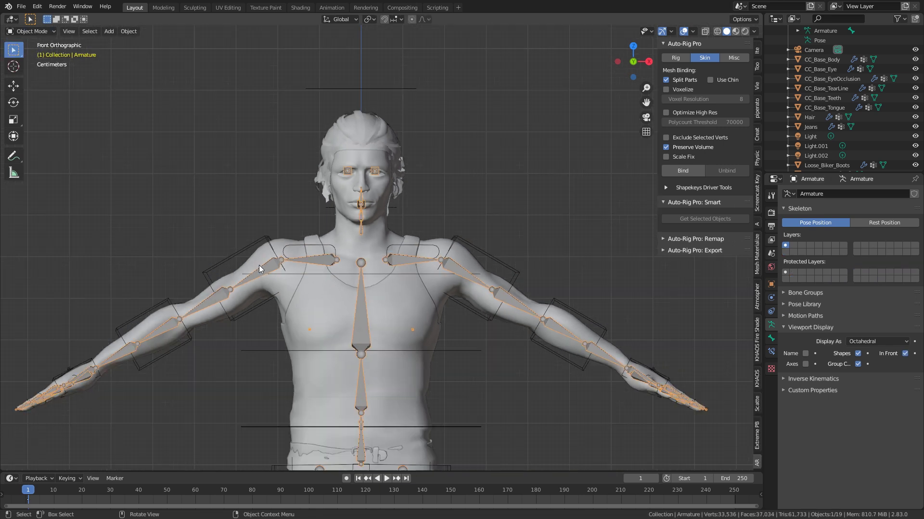
{"action": "left_click", "coordinate": [44, 30]}
{"action": "left_click", "coordinate": [29, 53]}
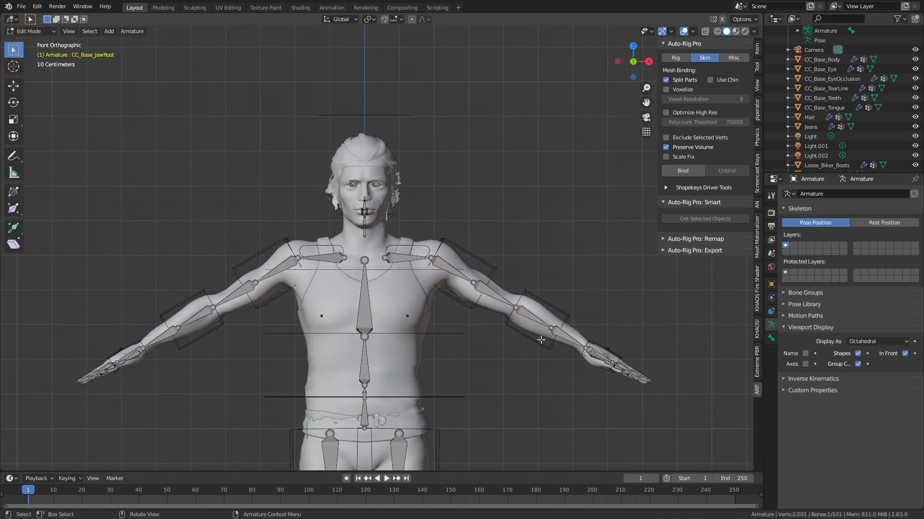
Step: Circle-select the original armature's body, arm and leg bones, add both neck twist bones, and delete them, keeping the facial bones
{"action": "scroll", "coordinate": [487, 269], "scroll_direction": "down", "scroll_amount": 4}
{"action": "key", "text": "c"}
{"action": "left_click", "coordinate": [495, 274]}
{"action": "mouse_move", "coordinate": [487, 269]}
{"action": "left_mouse_down"}
{"action": "mouse_move", "coordinate": [409, 226]}
{"action": "mouse_move", "coordinate": [294, 241]}
{"action": "mouse_move", "coordinate": [244, 281]}
{"action": "mouse_move", "coordinate": [285, 268]}
{"action": "mouse_move", "coordinate": [362, 308]}
{"action": "mouse_move", "coordinate": [371, 452]}
{"action": "left_mouse_up"}
{"action": "scroll", "coordinate": [361, 324], "scroll_direction": "down", "scroll_amount": 8}
{"action": "key", "text": "Escape"}
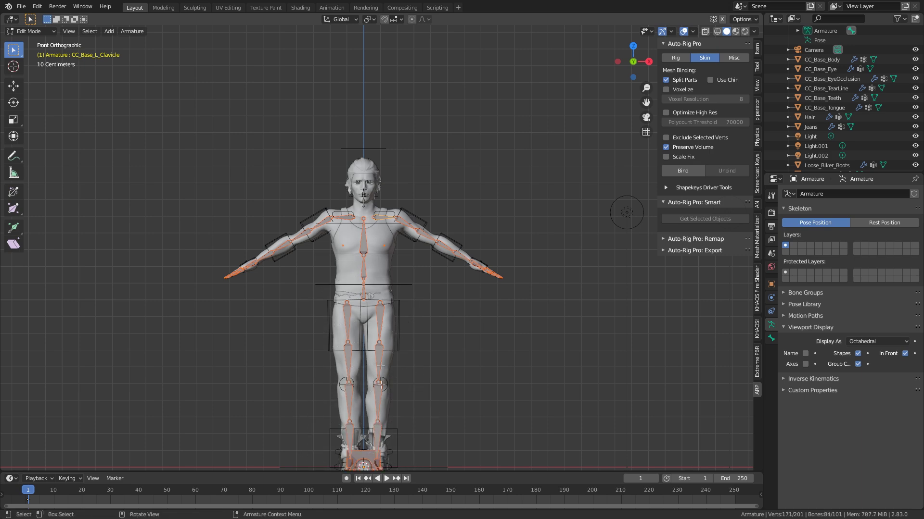
{"action": "middle_click_drag", "start_coordinate": [376, 321], "coordinate": [387, 387], "text": "shift"}
{"action": "scroll", "coordinate": [386, 387], "scroll_direction": "up", "scroll_amount": 8}
{"action": "scroll", "coordinate": [386, 387], "scroll_direction": "up", "scroll_amount": 5}
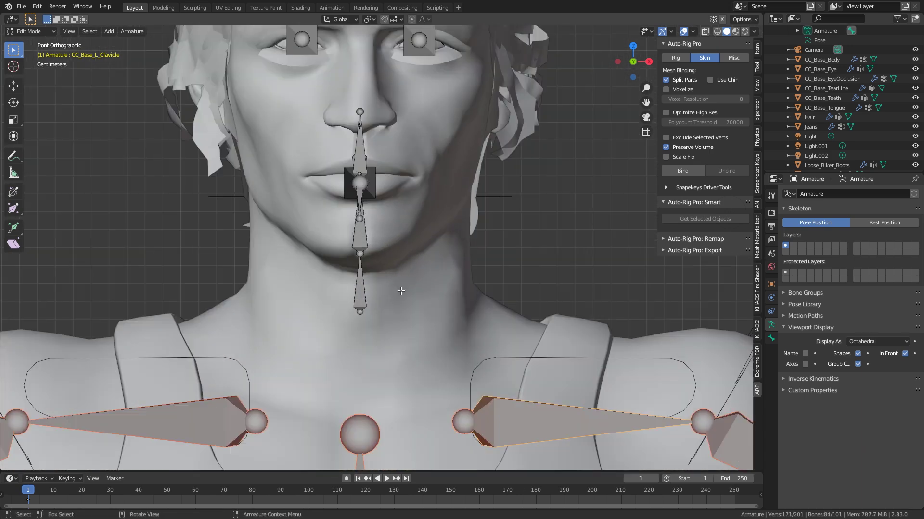
{"action": "left_click", "coordinate": [358, 269], "text": "shift"}
{"action": "left_click", "coordinate": [358, 238], "text": "shift"}
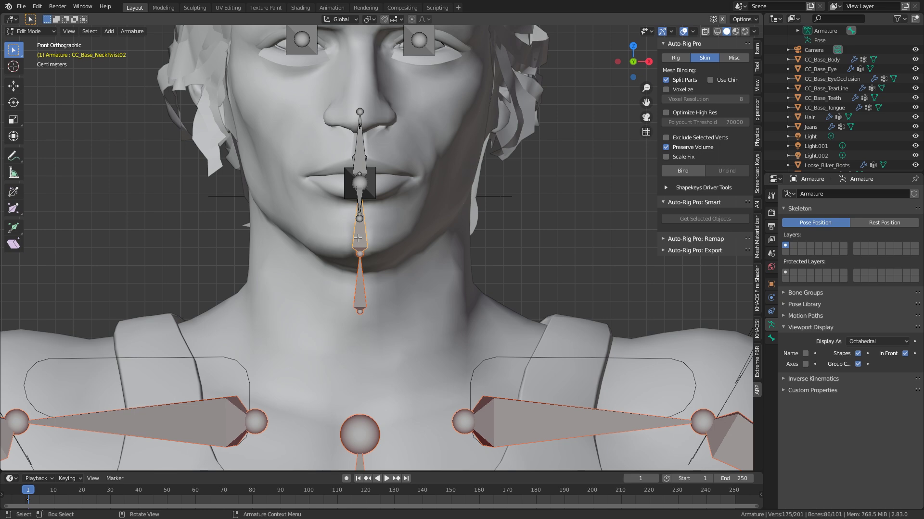
{"action": "key", "text": "x"}
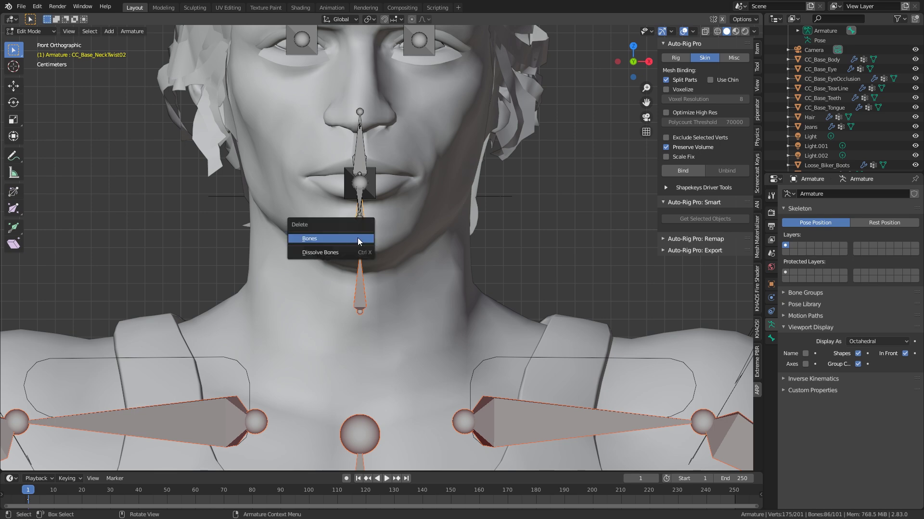
{"action": "left_click", "coordinate": [357, 239]}
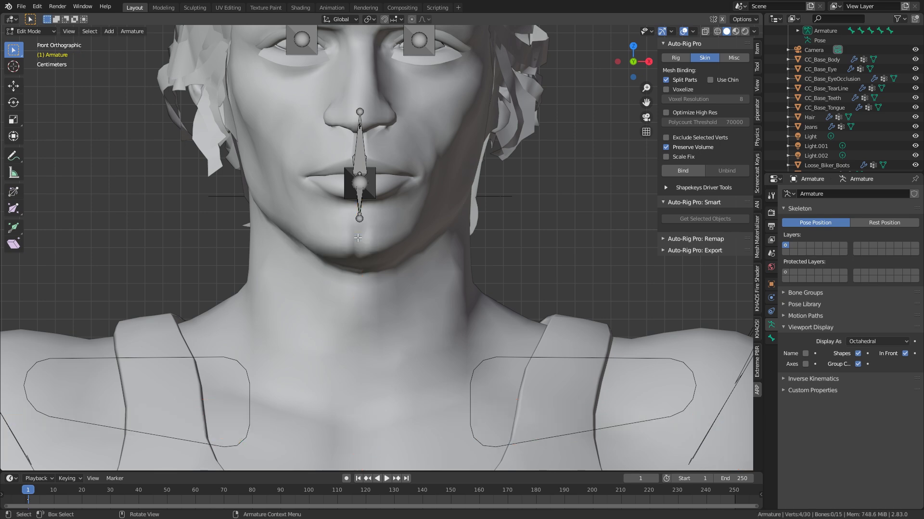
Step: Leave Edit Mode and join the remaining facial bones of the original armature into the Auto-Rig Pro rig
{"action": "scroll", "coordinate": [423, 226], "scroll_direction": "down", "scroll_amount": 4}
{"action": "key", "text": "Tab"}
{"action": "middle_click_drag", "start_coordinate": [490, 222], "coordinate": [403, 237]}
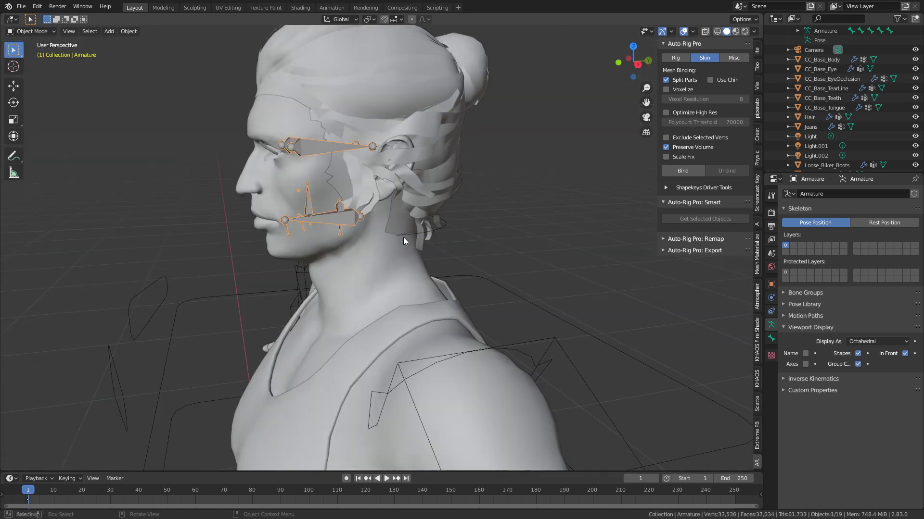
{"action": "middle_click_drag", "start_coordinate": [338, 269], "coordinate": [350, 206], "text": "shift"}
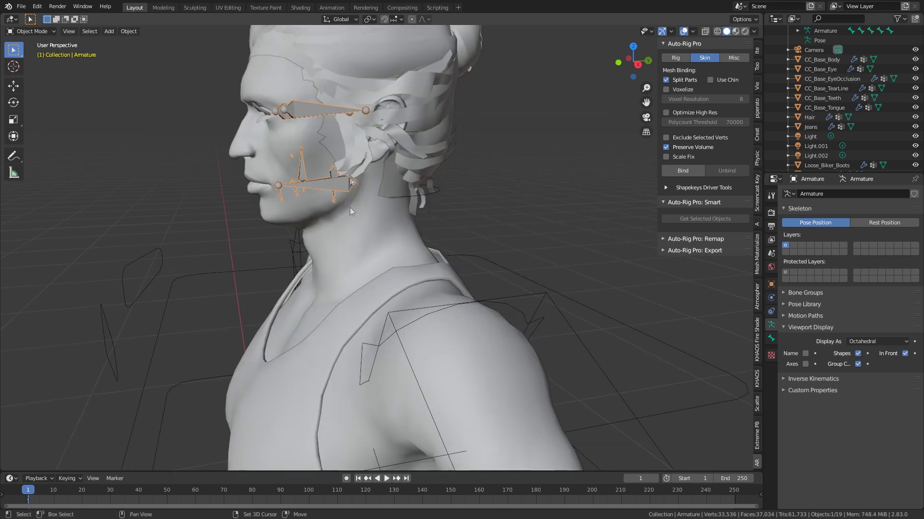
{"action": "left_click", "coordinate": [549, 298], "text": "shift"}
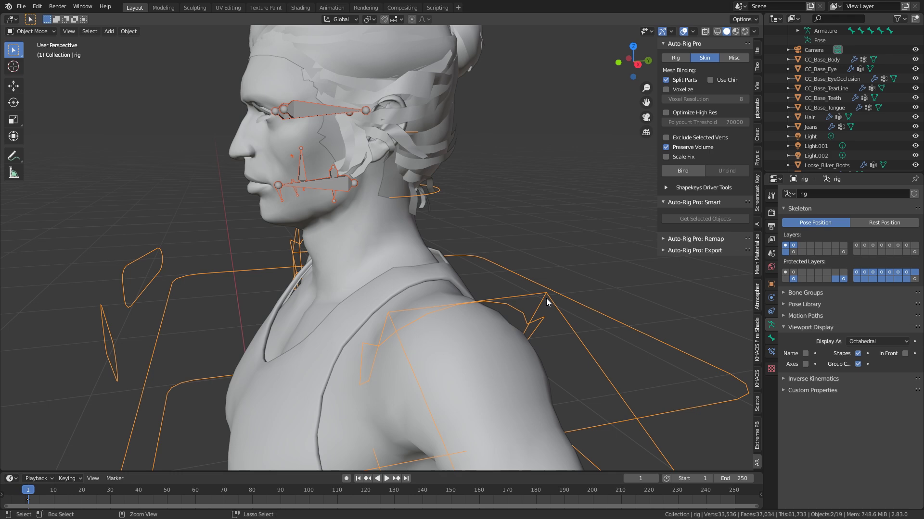
{"action": "key", "text": "ctrl+j"}
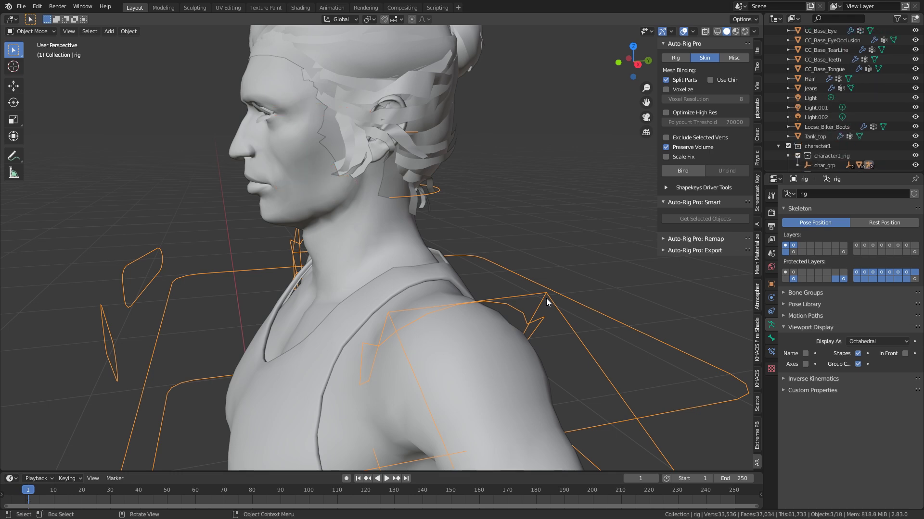
Step: Switch the viewport to wireframe shading and enter Edit Mode on the joined rig
{"action": "key", "text": "z"}
{"action": "left_click", "coordinate": [354, 198]}
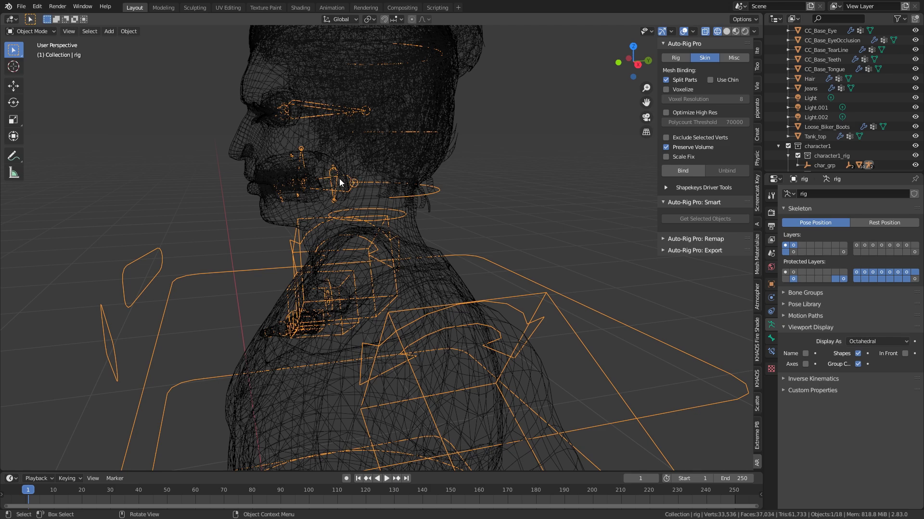
{"action": "left_click", "coordinate": [40, 33]}
{"action": "left_click", "coordinate": [39, 51]}
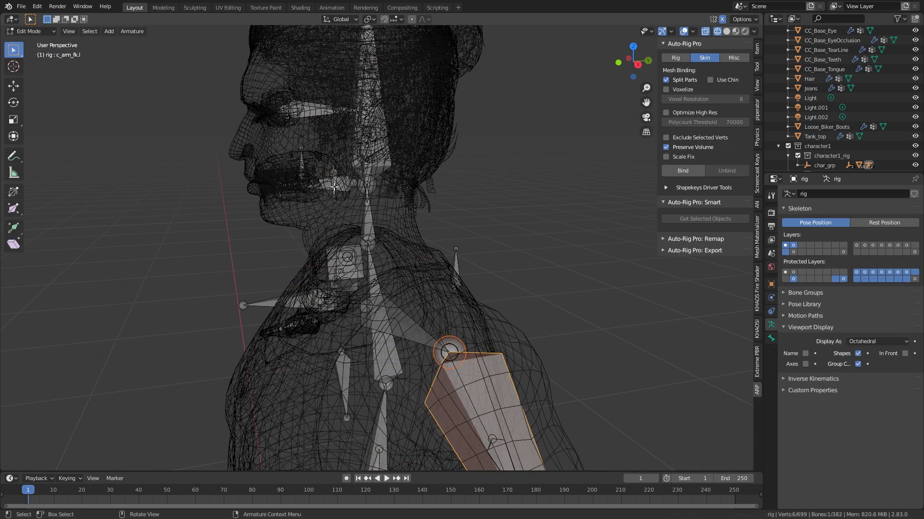
Step: Select the CC_Base_Head bone behind the jaw and set its parent to c_head.x in the bone relations
{"action": "scroll", "coordinate": [337, 196], "scroll_direction": "up", "scroll_amount": 2}
{"action": "scroll", "coordinate": [337, 196], "scroll_direction": "up", "scroll_amount": 5}
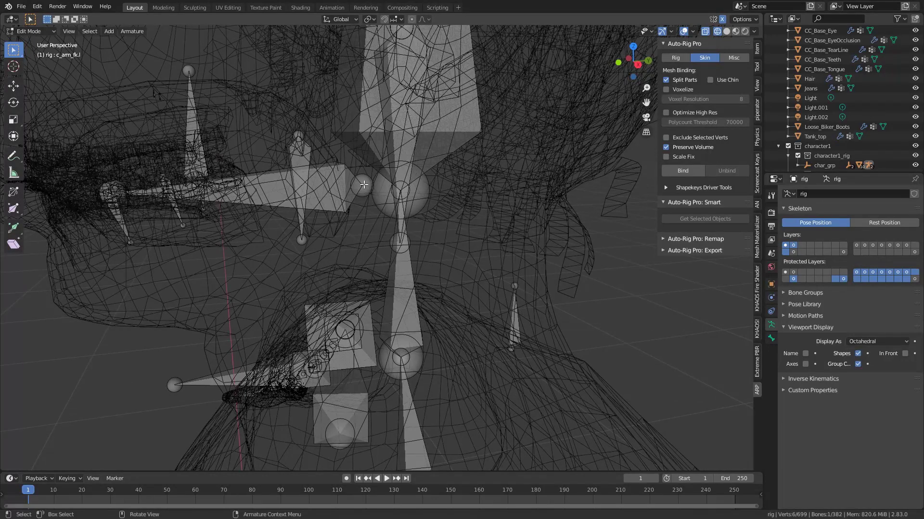
{"action": "left_click", "coordinate": [362, 186]}
{"action": "left_click", "coordinate": [362, 185]}
{"action": "left_click", "coordinate": [771, 339]}
{"action": "left_click", "coordinate": [800, 322]}
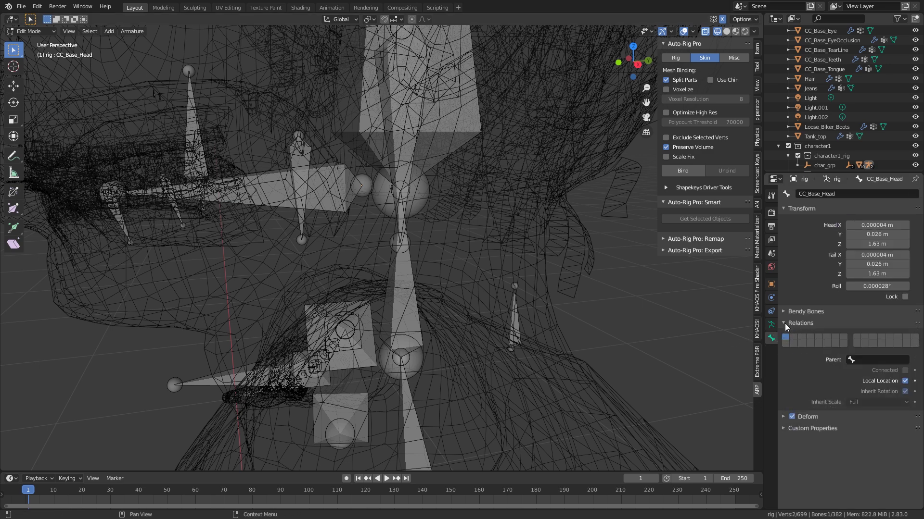
{"action": "left_click", "coordinate": [881, 359]}
{"action": "type", "text": "head"}
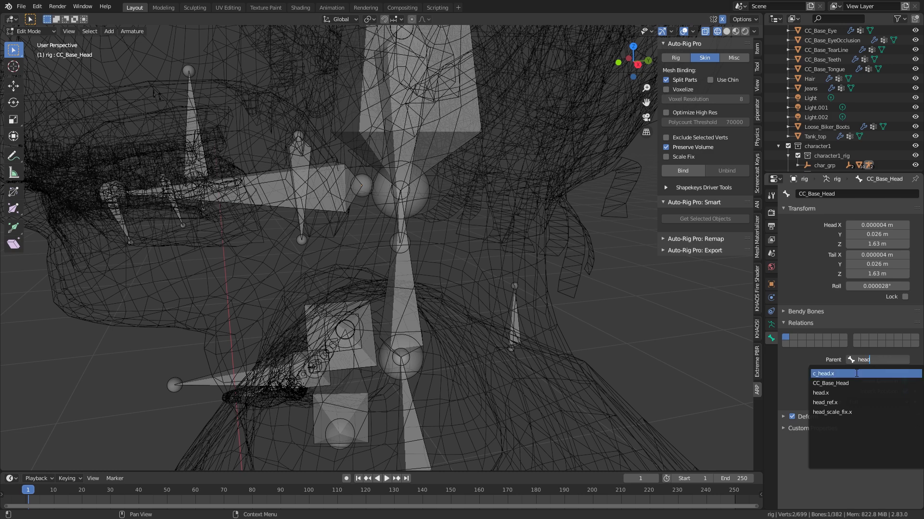
{"action": "left_click", "coordinate": [856, 374]}
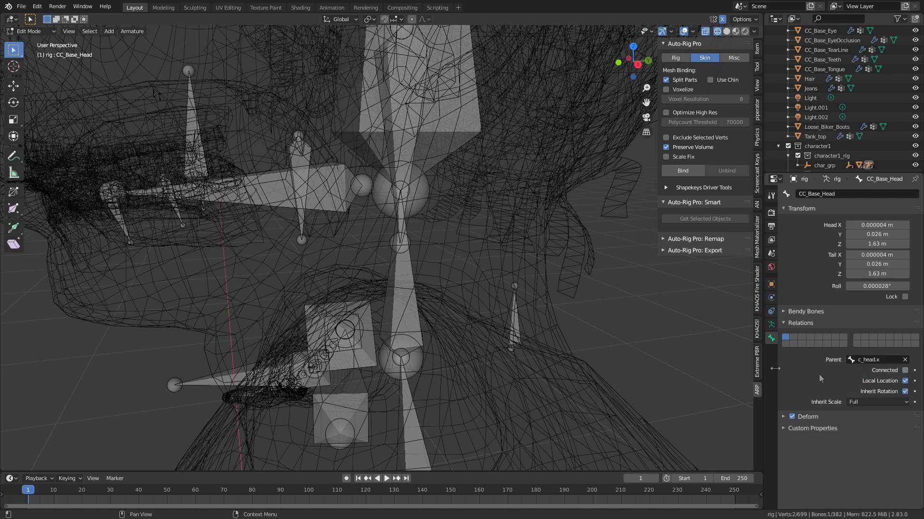
Step: Switch the rig to Pose Mode and test the c_head.x control with a trial head rotation, then cancel it
{"action": "left_click", "coordinate": [41, 30]}
{"action": "left_click", "coordinate": [45, 64]}
{"action": "scroll", "coordinate": [379, 109], "scroll_direction": "down", "scroll_amount": 8}
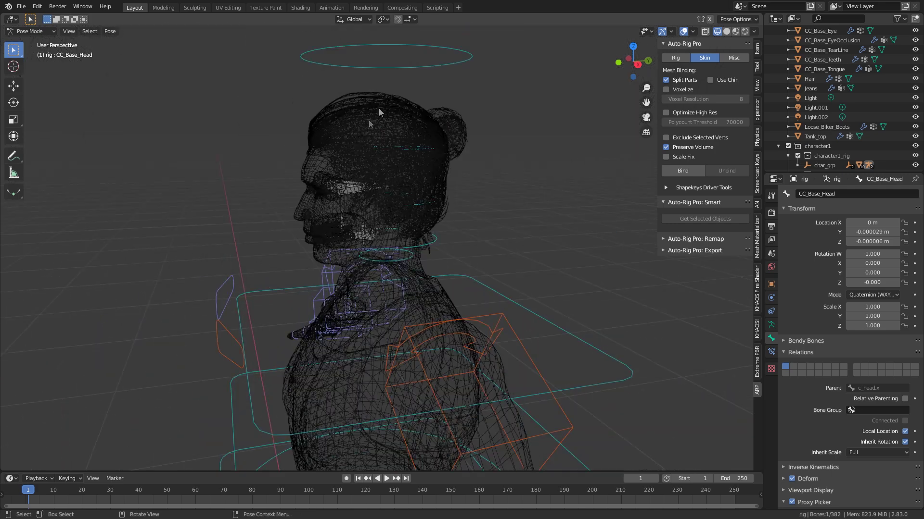
{"action": "left_click", "coordinate": [464, 60]}
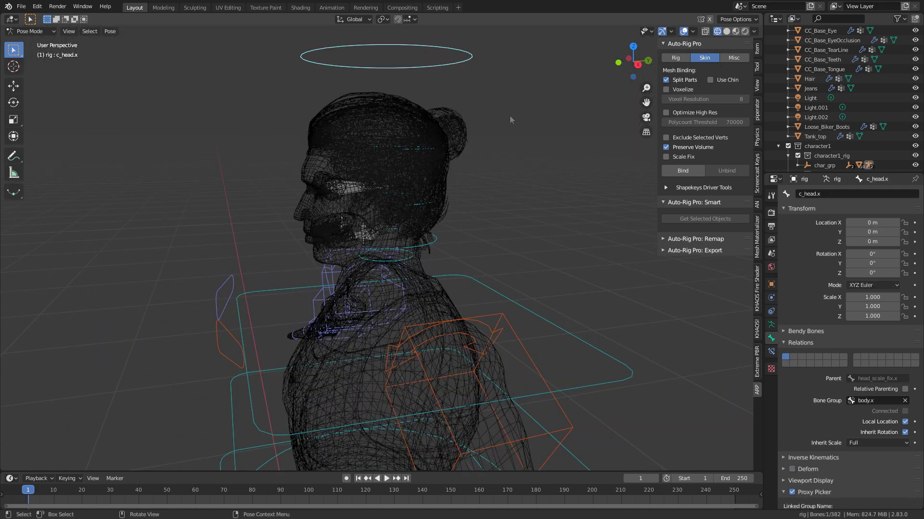
{"action": "key", "text": "r"}
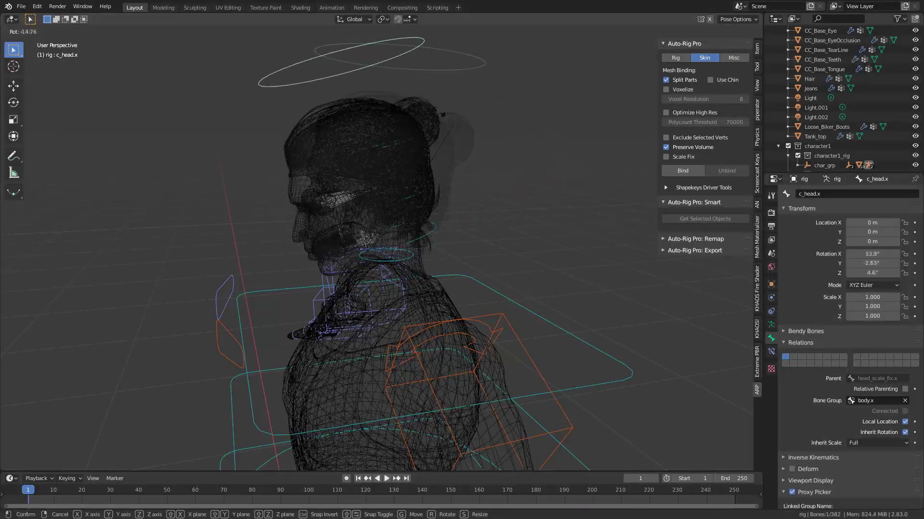
{"action": "key", "text": "Escape"}
Step: Rotate the CC_Base_JawRoot bone to open the mouth, switch to solid shading and inspect the teeth and tongue
{"action": "scroll", "coordinate": [382, 243], "scroll_direction": "up", "scroll_amount": 8}
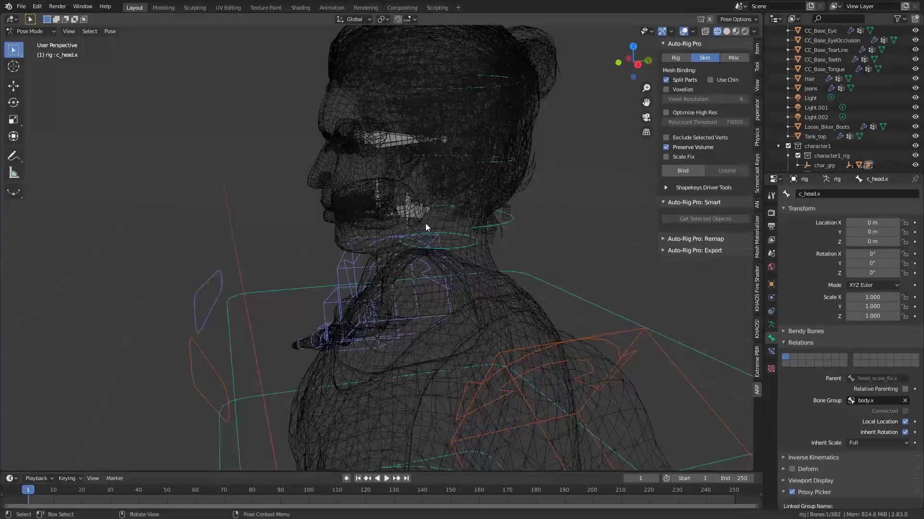
{"action": "left_click", "coordinate": [420, 183]}
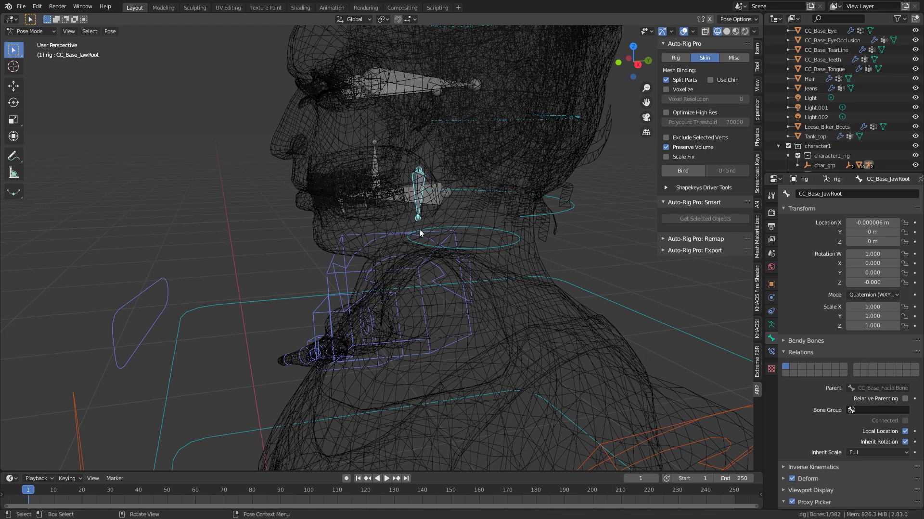
{"action": "key", "text": "r"}
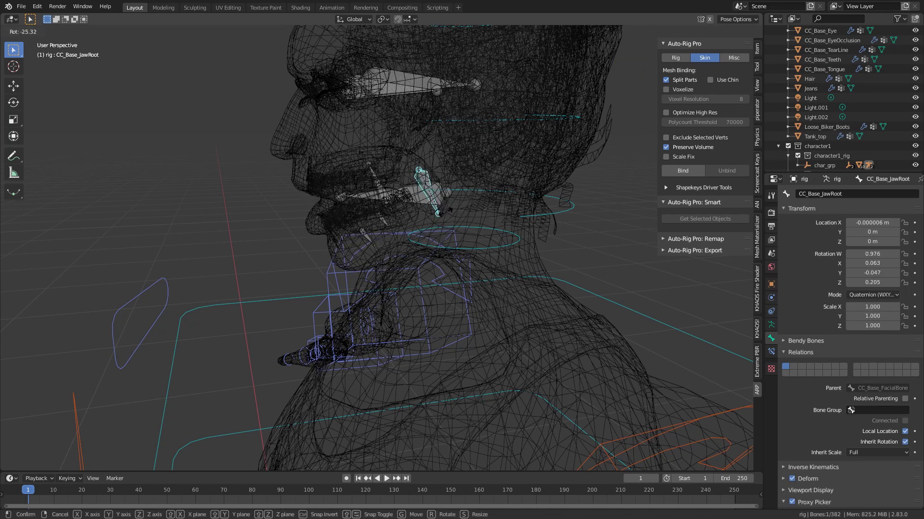
{"action": "left_click", "coordinate": [408, 215]}
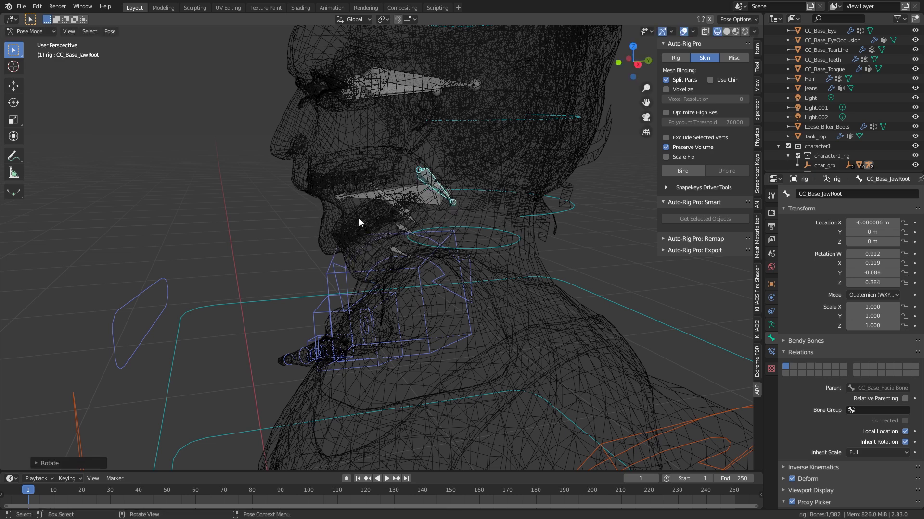
{"action": "middle_click_drag", "start_coordinate": [359, 218], "coordinate": [362, 219]}
{"action": "key", "text": "z"}
{"action": "left_click", "coordinate": [430, 218]}
{"action": "middle_click_drag", "start_coordinate": [448, 219], "coordinate": [478, 225]}
{"action": "scroll", "coordinate": [479, 224], "scroll_direction": "up", "scroll_amount": 4}
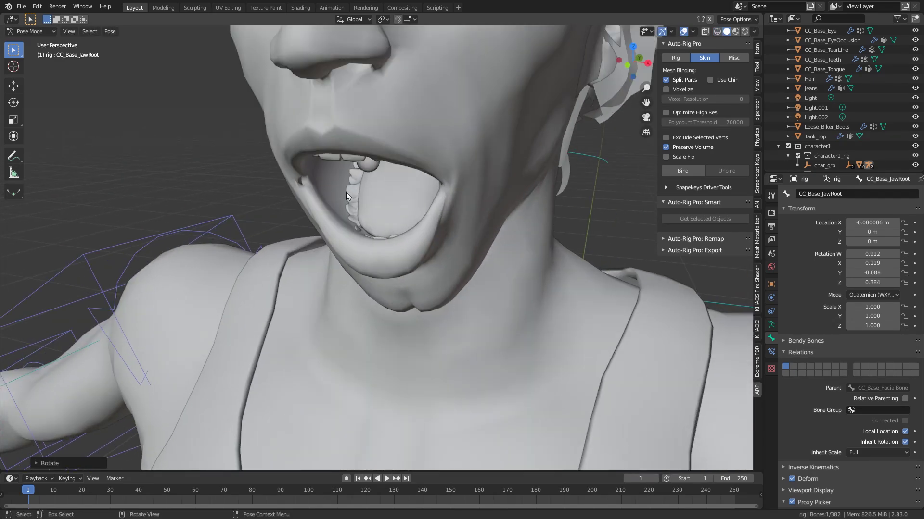
Step: Rotate the jaw root bone back towards the closed position and clear its rotation
{"action": "middle_click_drag", "start_coordinate": [334, 152], "coordinate": [500, 264]}
{"action": "key", "text": "r"}
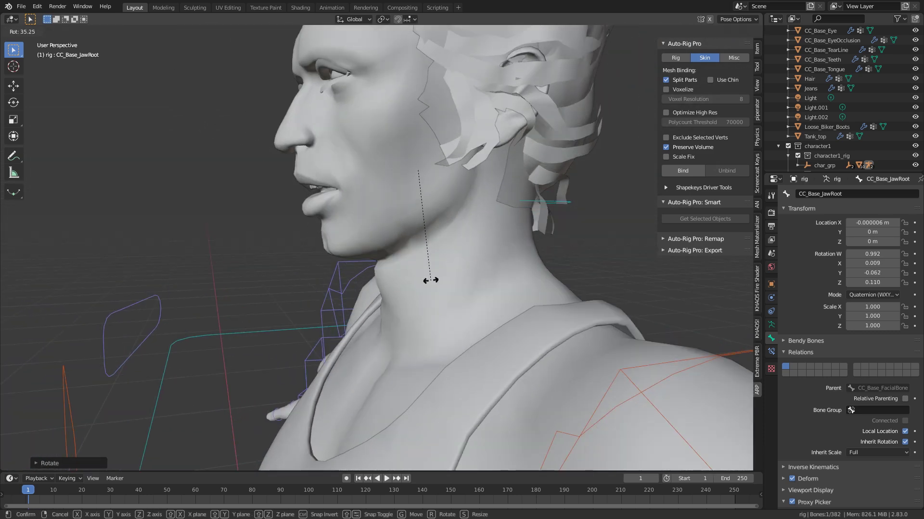
{"action": "left_click", "coordinate": [466, 294]}
{"action": "key", "text": "alt+r"}
{"action": "scroll", "coordinate": [466, 293], "scroll_direction": "down", "scroll_amount": 5}
{"action": "middle_click_drag", "start_coordinate": [466, 294], "coordinate": [496, 120]}
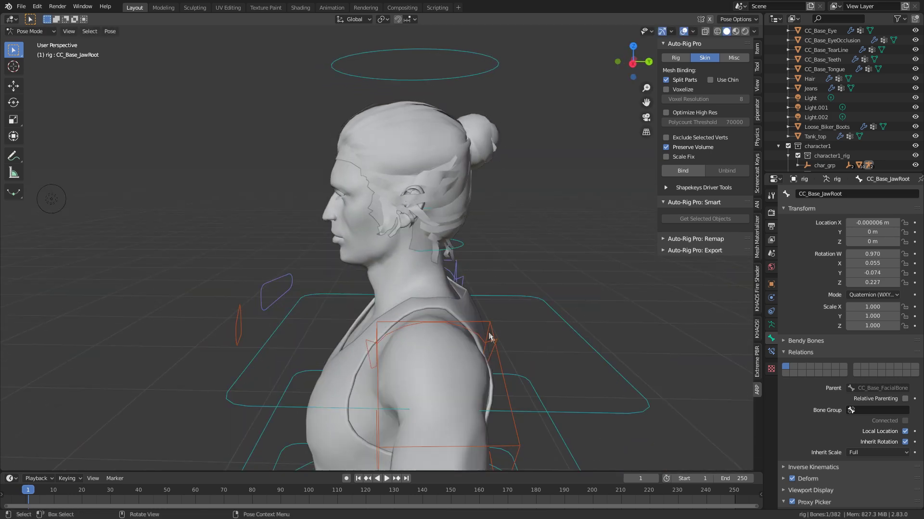
Step: Select the left upper-arm control c_arm_fk.l and rotate it, including about global Z, to swing the arm forward
{"action": "left_click", "coordinate": [497, 352]}
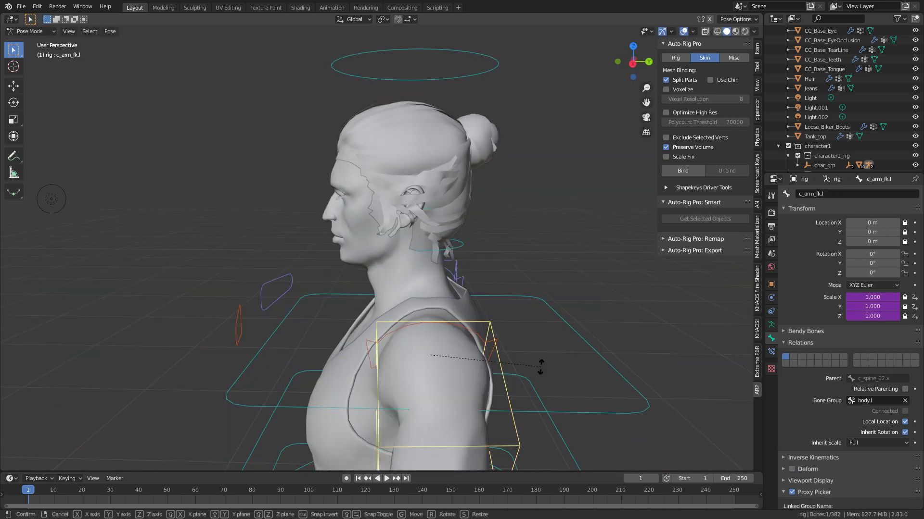
{"action": "key", "text": "r"}
{"action": "key", "text": "z"}
{"action": "key", "text": "Escape"}
{"action": "middle_click_drag", "start_coordinate": [513, 370], "coordinate": [507, 347]}
{"action": "key", "text": "r"}
{"action": "left_click", "coordinate": [598, 305]}
{"action": "key", "text": "r"}
{"action": "key", "text": "z"}
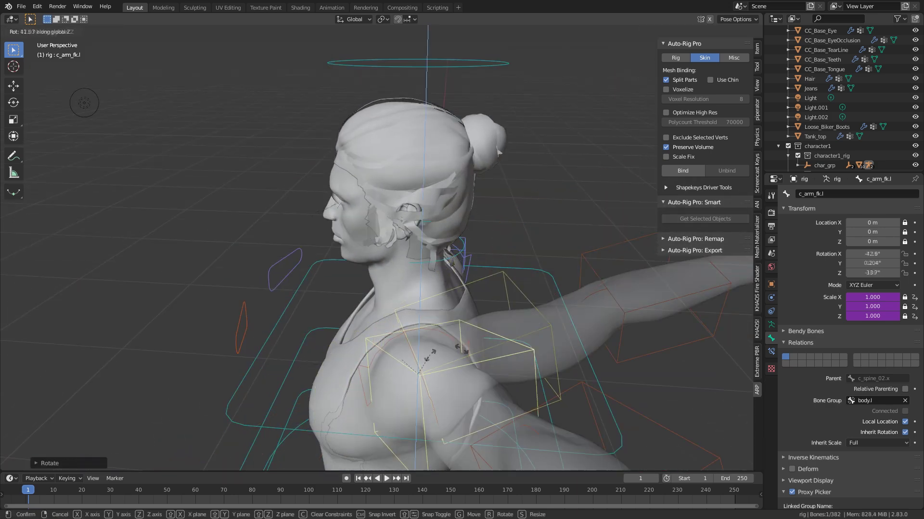
{"action": "left_click", "coordinate": [423, 408]}
{"action": "middle_click_drag", "start_coordinate": [426, 408], "coordinate": [498, 163]}
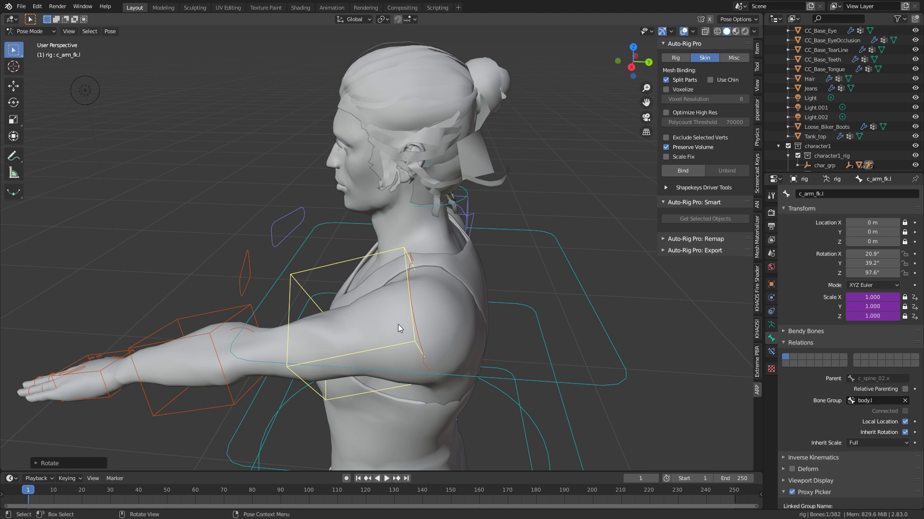
Step: Return to Object Mode, select the Hair mesh, sort its vertex groups by name and make arm_stretch.l active
{"action": "left_click", "coordinate": [32, 32]}
{"action": "left_click", "coordinate": [28, 41]}
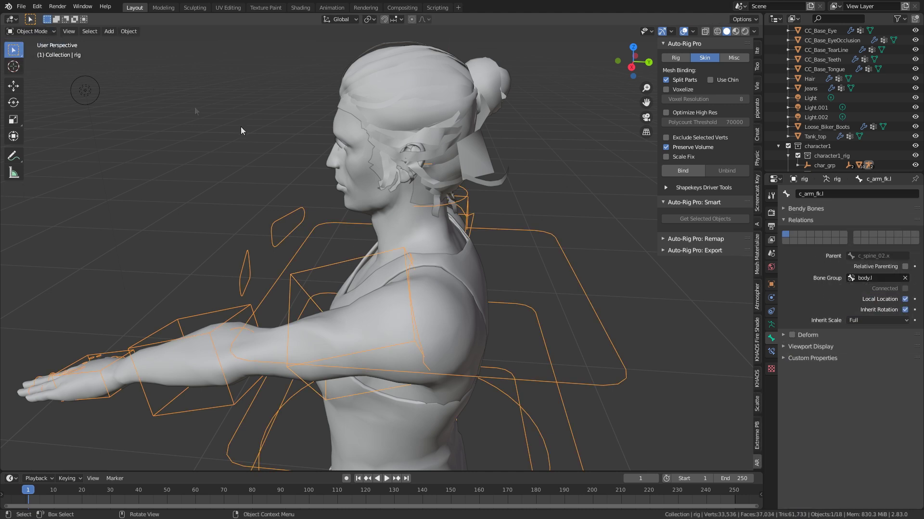
{"action": "left_click", "coordinate": [440, 118]}
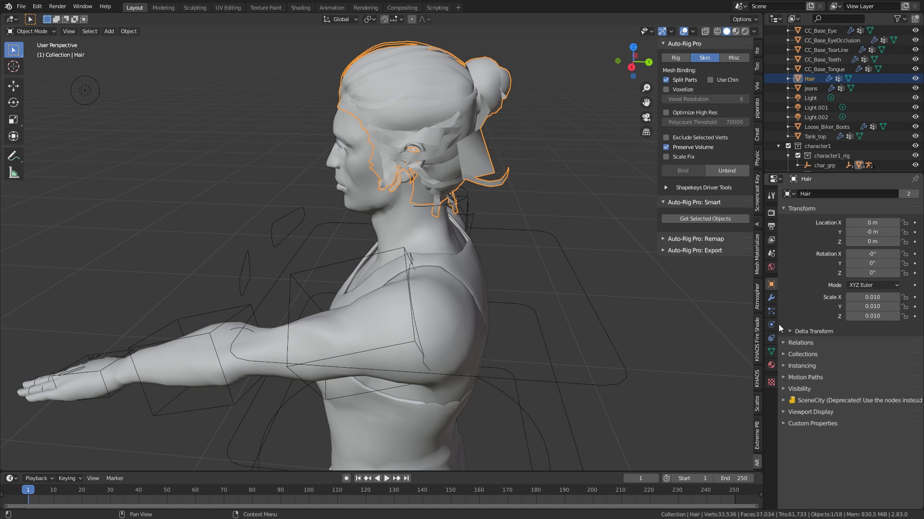
{"action": "left_click", "coordinate": [771, 352]}
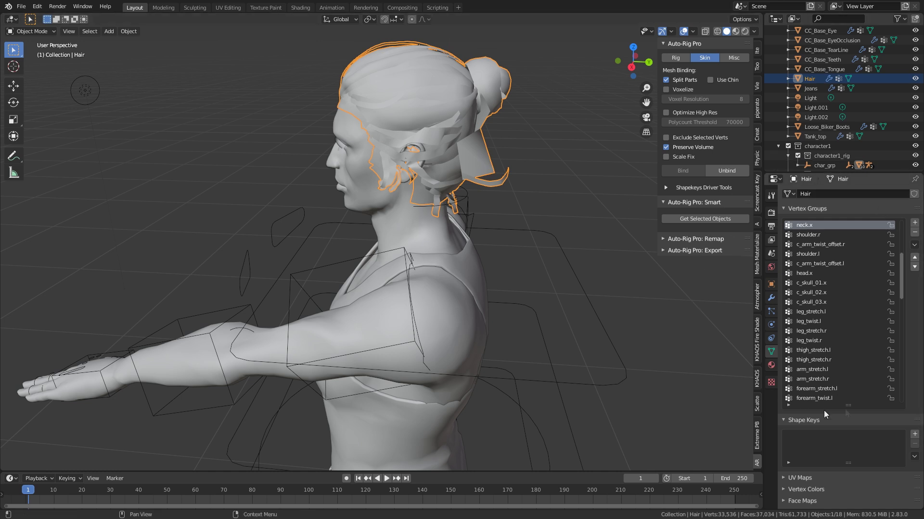
{"action": "left_click", "coordinate": [914, 244]}
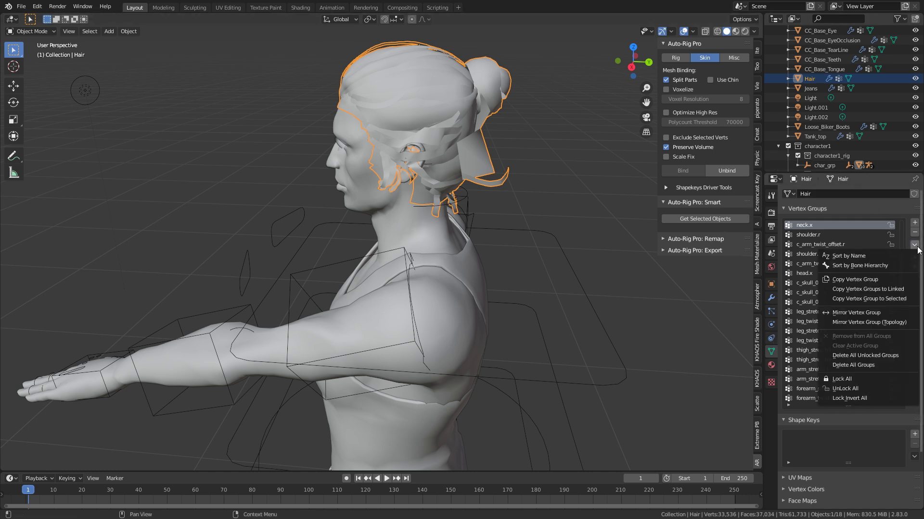
{"action": "left_click", "coordinate": [892, 255]}
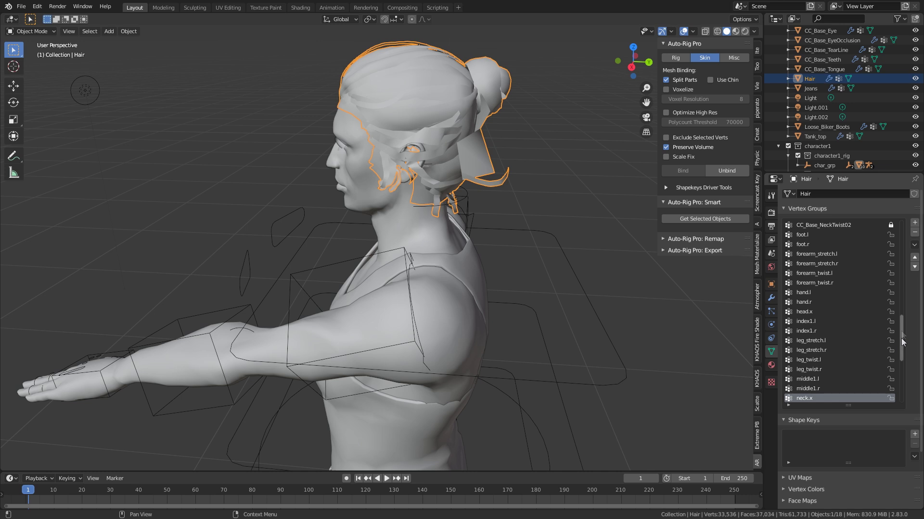
{"action": "scroll", "coordinate": [903, 224], "scroll_direction": "up", "scroll_amount": 4}
{"action": "left_click", "coordinate": [832, 227]}
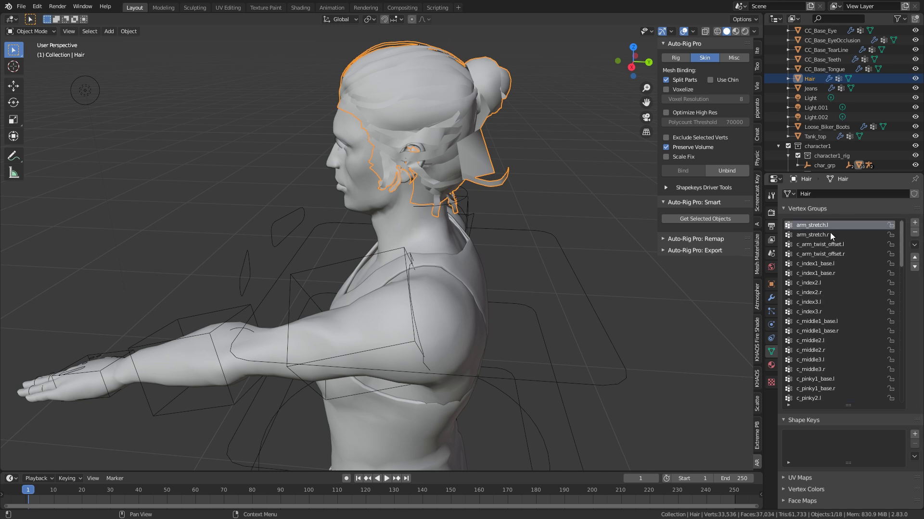
Step: Switch the Hair to Weight Paint and step through its vertex groups, settling on c_arm_twist_offset.l
{"action": "left_click", "coordinate": [36, 34]}
{"action": "left_click", "coordinate": [34, 84]}
{"action": "key", "text": "Down"}
{"action": "key", "text": "Down"}
{"action": "key", "text": "Down"}
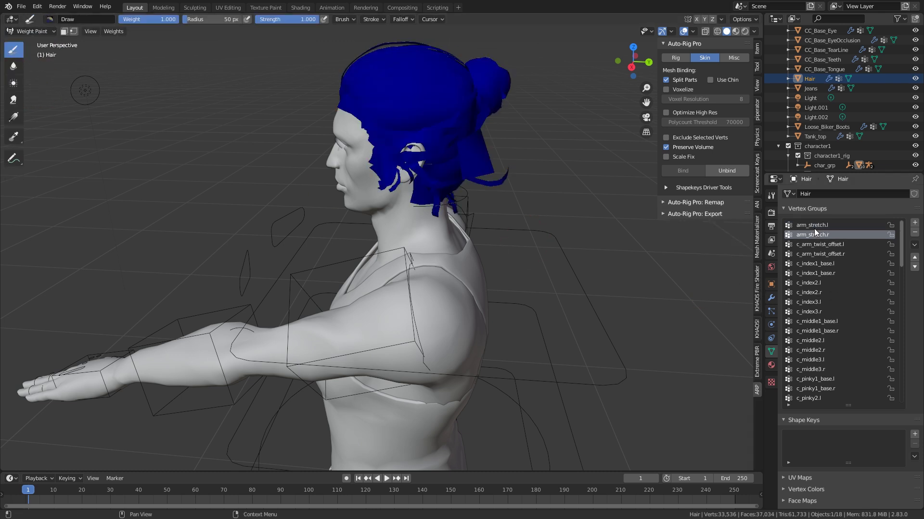
{"action": "key", "text": "Up"}
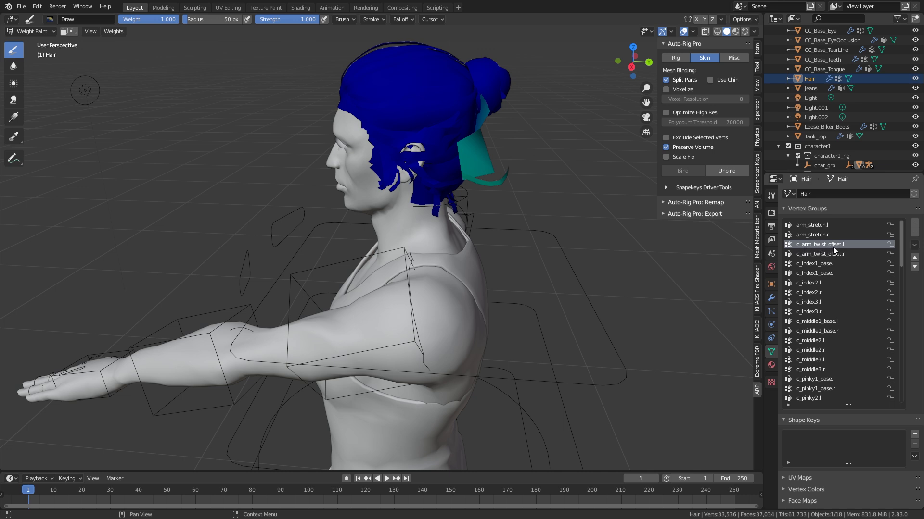
Step: In Edit Mode, remove all Hair vertices from the c_arm_twist_offset.l vertex group and return to Object Mode
{"action": "left_click", "coordinate": [33, 32]}
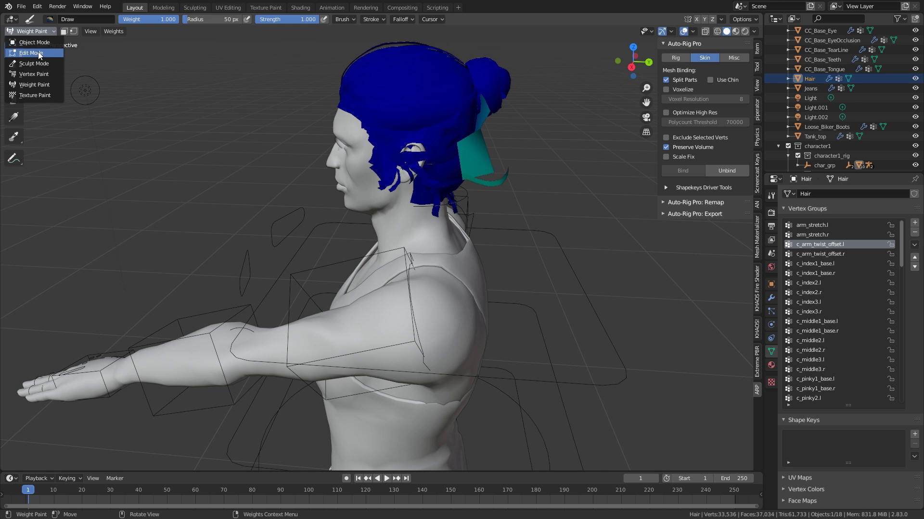
{"action": "left_click", "coordinate": [39, 52]}
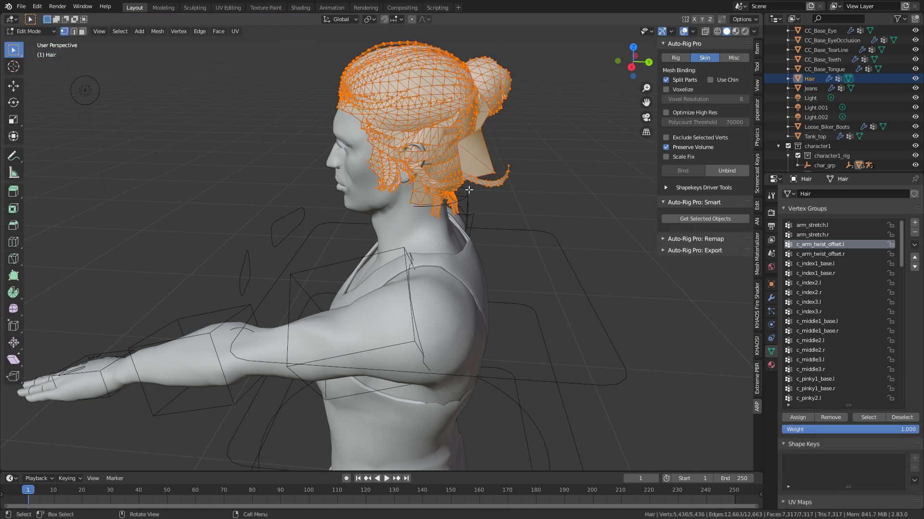
{"action": "left_click", "coordinate": [841, 418]}
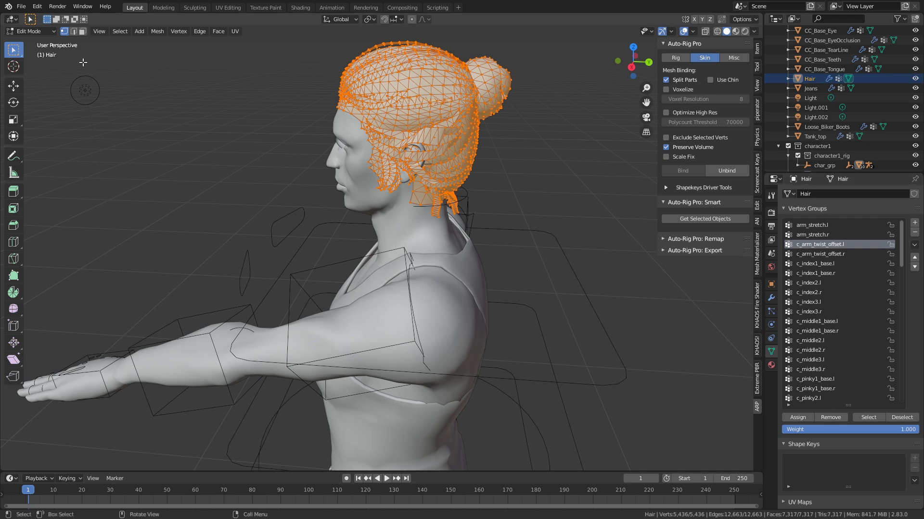
{"action": "left_click", "coordinate": [48, 31]}
{"action": "left_click", "coordinate": [47, 40]}
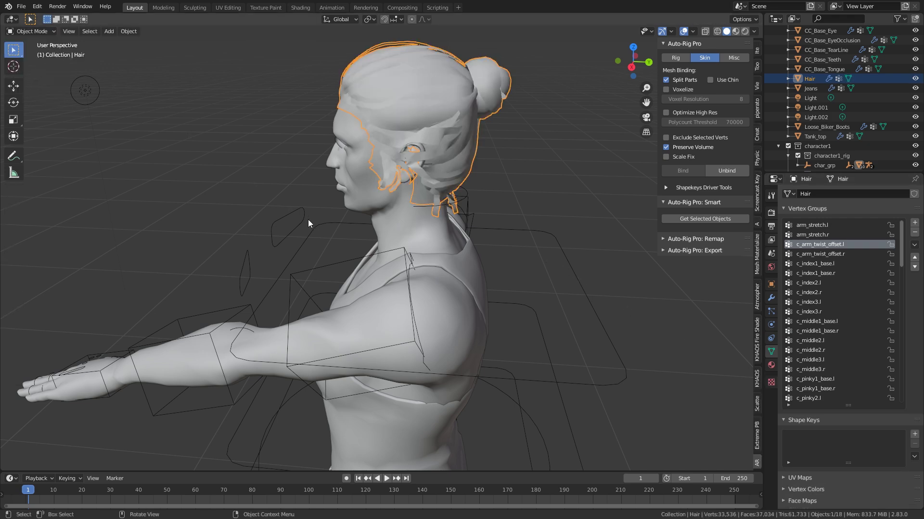
Step: Select the rig, enter Pose Mode and rotate the left upper-arm control about global Z to test the hair
{"action": "left_click", "coordinate": [317, 268]}
{"action": "left_click", "coordinate": [32, 31]}
{"action": "left_click", "coordinate": [29, 64]}
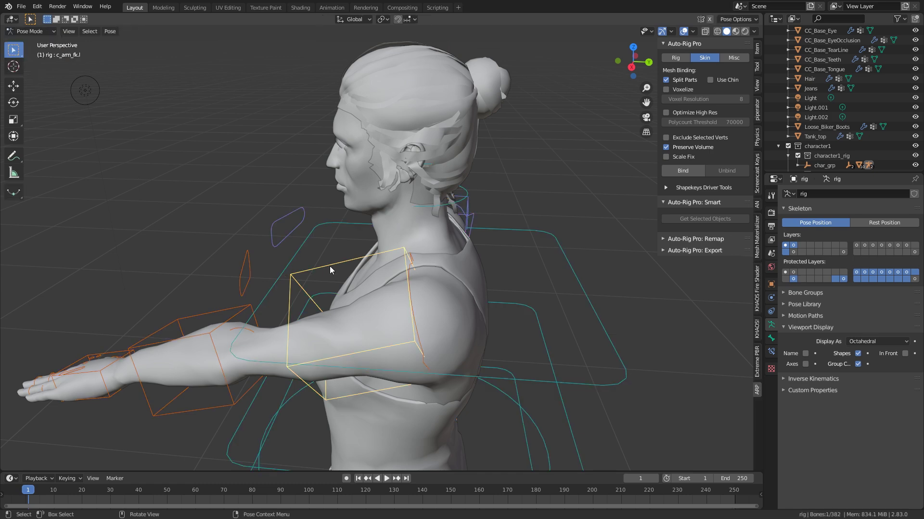
{"action": "key", "text": "r"}
{"action": "key", "text": "z"}
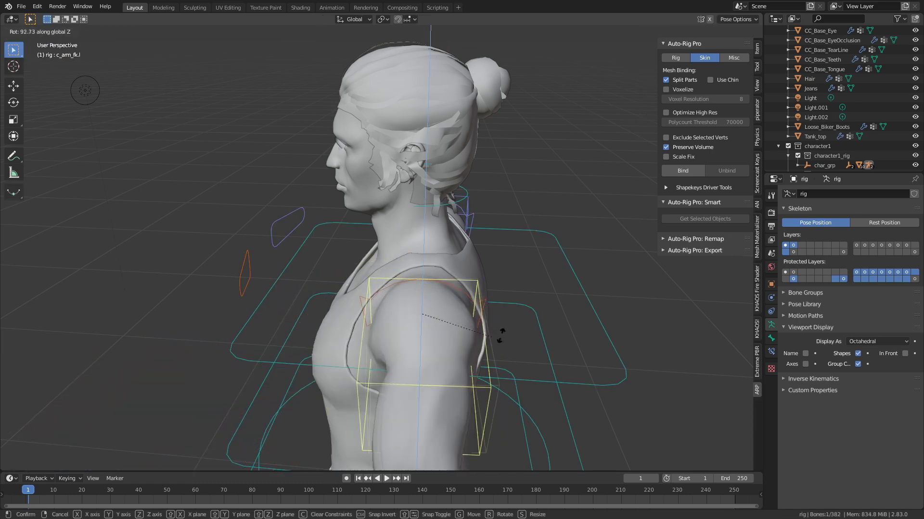
{"action": "left_click", "coordinate": [420, 344]}
Step: Freely rotate the left upper-arm control twice more, leaving the arm pointing forward
{"action": "middle_click_drag", "start_coordinate": [420, 345], "coordinate": [517, 348]}
{"action": "key", "text": "r"}
{"action": "left_click", "coordinate": [533, 323]}
{"action": "key", "text": "r"}
{"action": "left_click", "coordinate": [482, 333]}
{"action": "scroll", "coordinate": [385, 334], "scroll_direction": "down", "scroll_amount": 3}
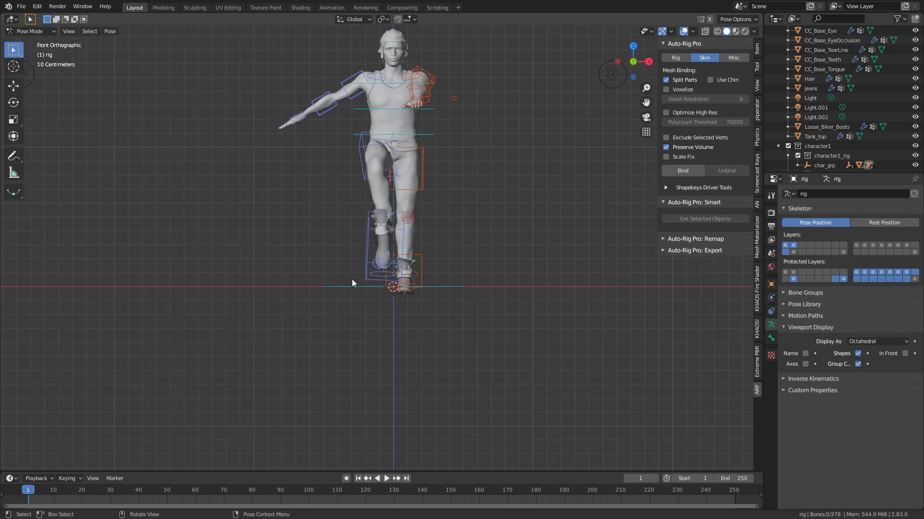
{"action": "middle_click_drag", "start_coordinate": [355, 279], "coordinate": [350, 327], "text": "shift"}
{"action": "scroll", "coordinate": [350, 327], "scroll_direction": "up", "scroll_amount": 3}
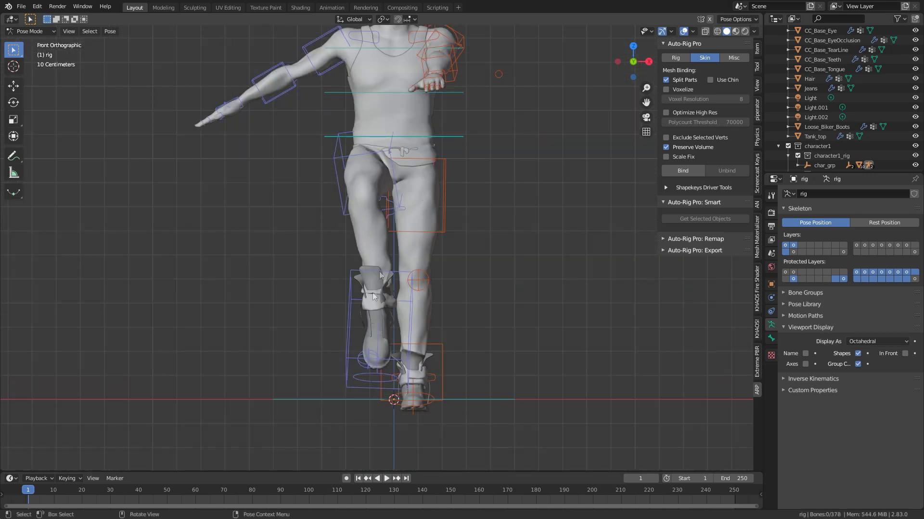
{"action": "middle_click_drag", "start_coordinate": [388, 222], "coordinate": [365, 259], "text": "shift"}
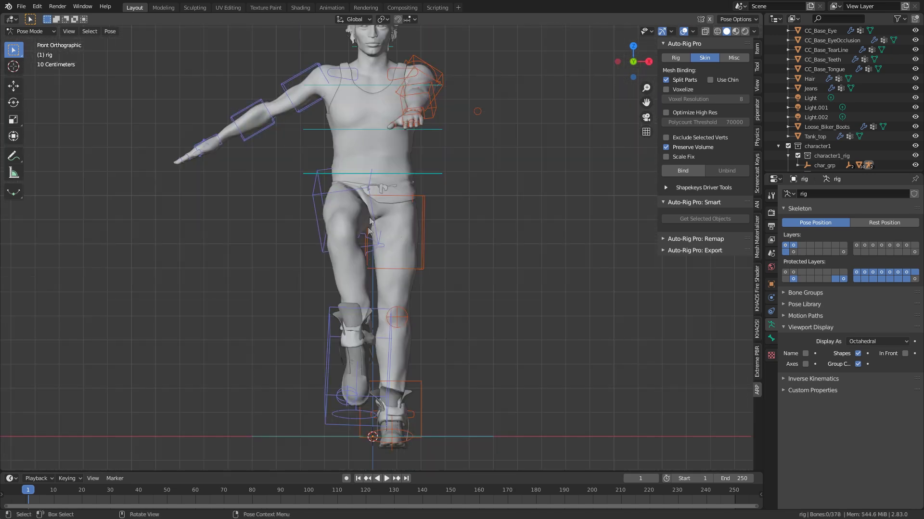
Step: Select all of the rig's pose bones and clear their location and rotation
{"action": "middle_click_drag", "start_coordinate": [368, 213], "coordinate": [364, 240], "text": "shift"}
{"action": "key", "text": "a"}
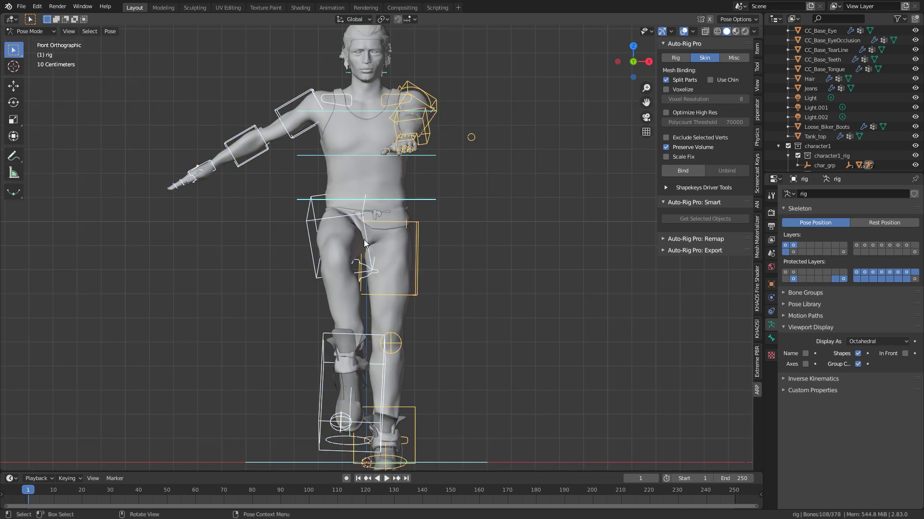
{"action": "key", "text": "alt+g"}
{"action": "key", "text": "alt+r"}
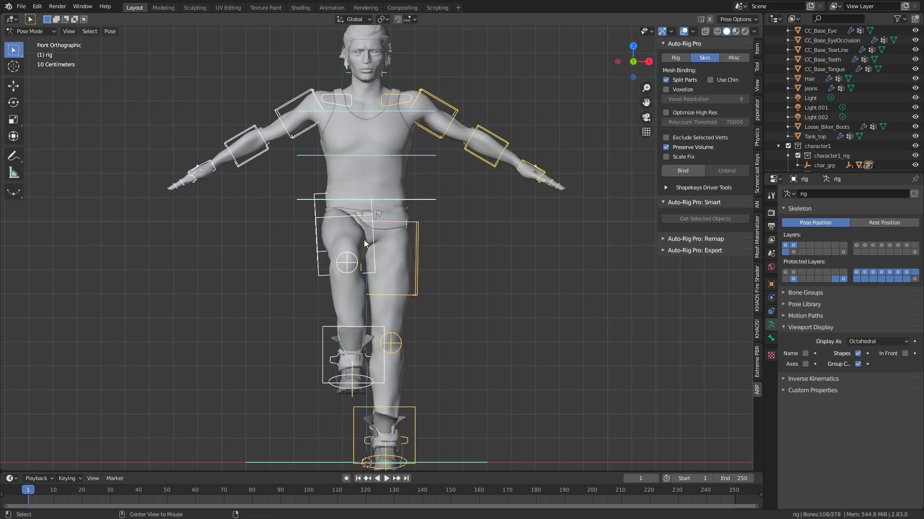
{"action": "key", "text": "alt+g"}
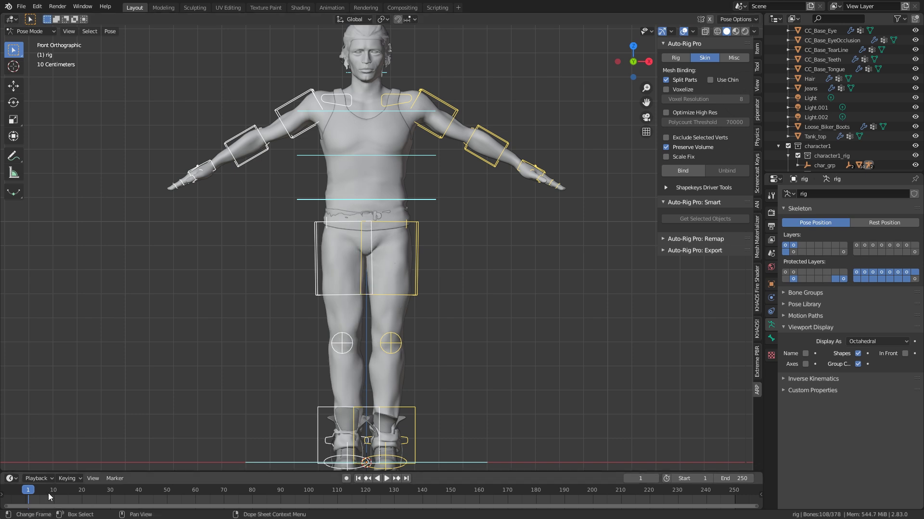
Step: Rotate the right and left upper-arm controls so both arms hang down beside the body
{"action": "left_click", "coordinate": [294, 142]}
{"action": "key", "text": "r"}
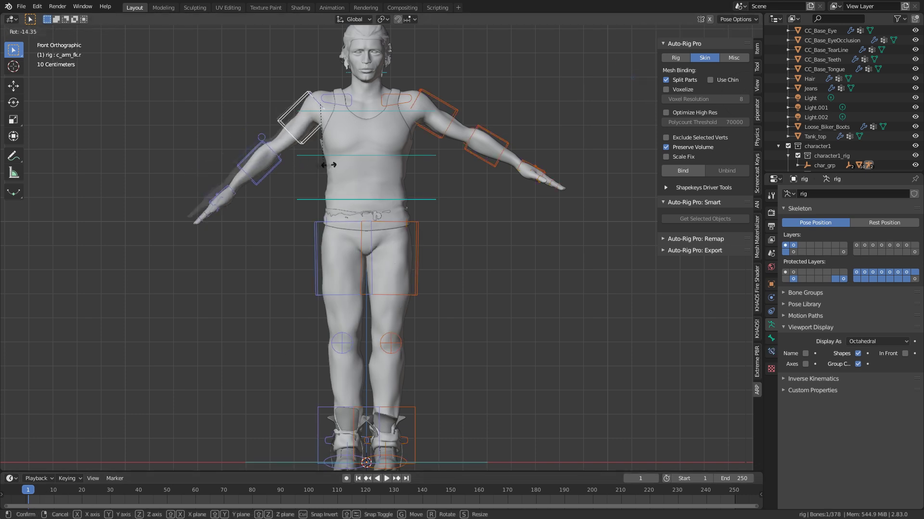
{"action": "left_click", "coordinate": [350, 154]}
{"action": "left_click", "coordinate": [420, 139]}
{"action": "key", "text": "r"}
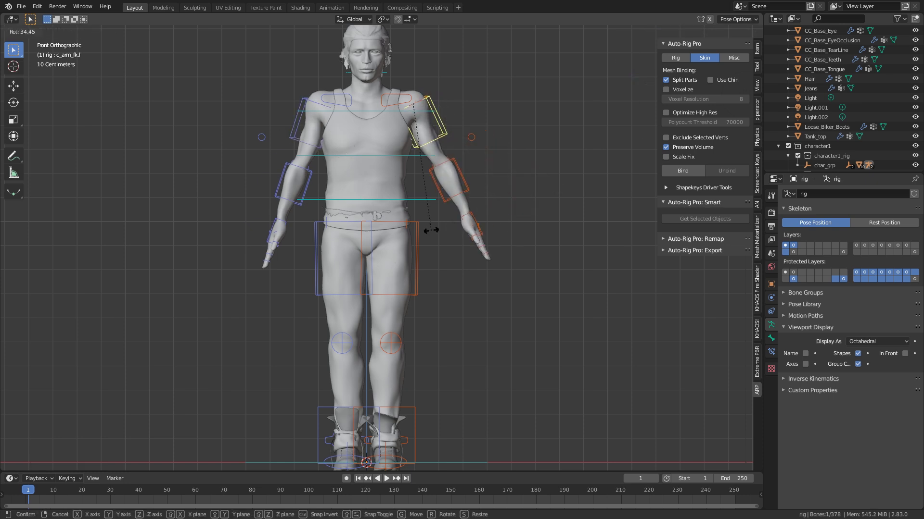
{"action": "left_click", "coordinate": [410, 236]}
Step: In side view, lower the c_root.x control slightly so the knees bend
{"action": "key", "text": "KP_3"}
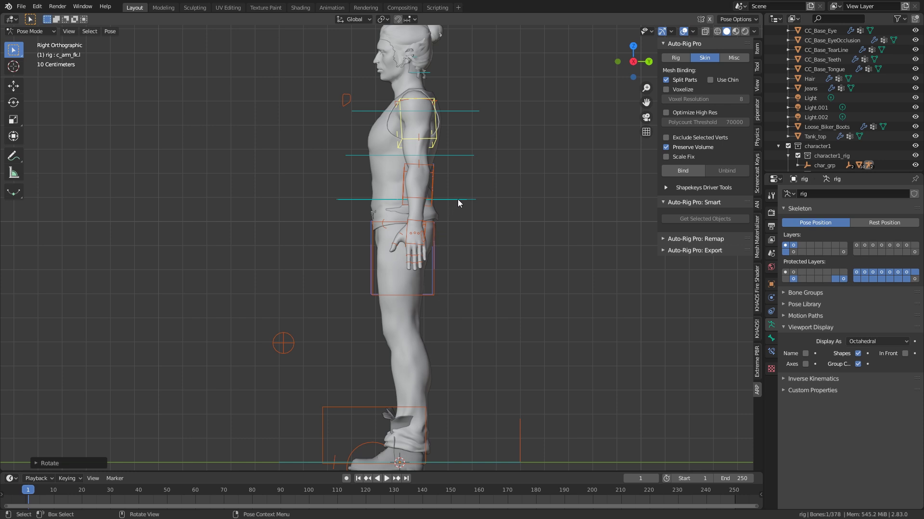
{"action": "left_click", "coordinate": [473, 200]}
{"action": "left_click", "coordinate": [474, 200]}
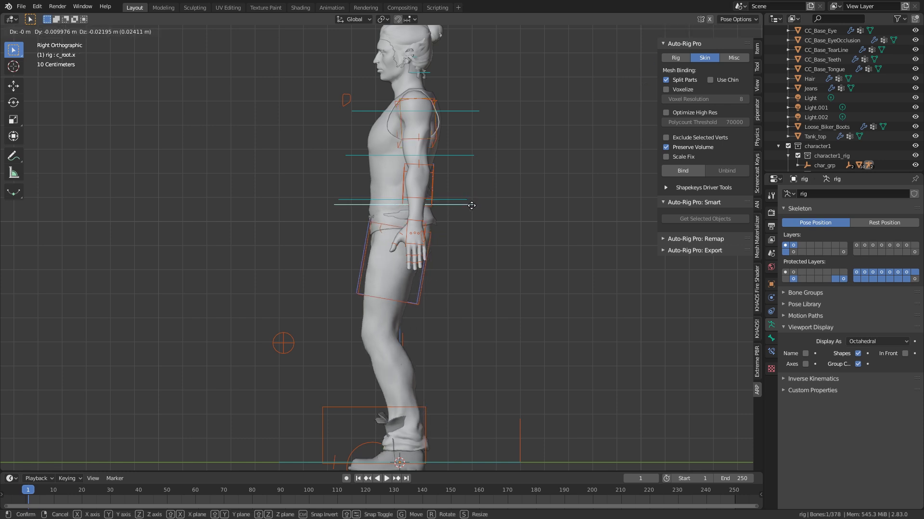
{"action": "key", "text": "g"}
{"action": "left_click", "coordinate": [464, 208]}
Step: Move the left foot control backward along Y and the right foot control forward to form a stride
{"action": "left_click", "coordinate": [431, 417]}
{"action": "key", "text": "g"}
{"action": "key", "text": "y"}
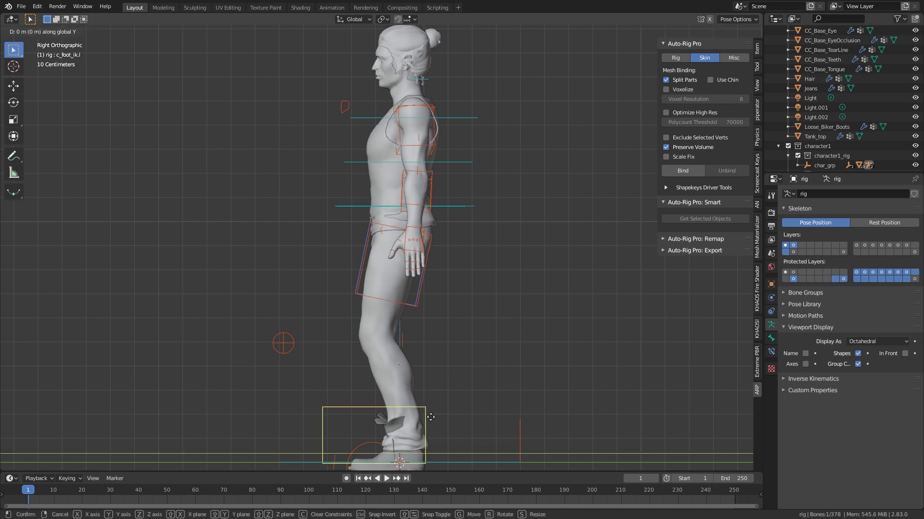
{"action": "left_click", "coordinate": [462, 422]}
{"action": "left_click", "coordinate": [328, 436]}
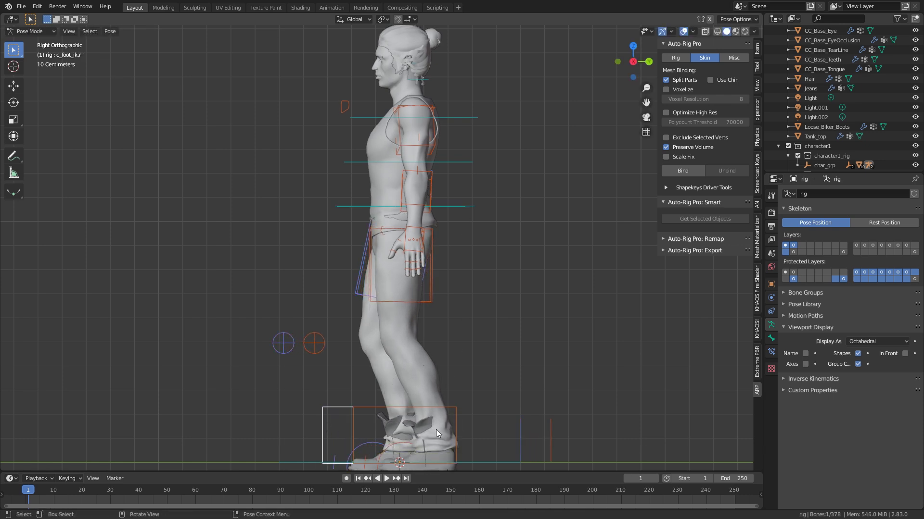
{"action": "key", "text": "g"}
{"action": "left_click", "coordinate": [392, 398]}
Step: Rotate the right and left foot controls so the feet turn outward
{"action": "middle_click_drag", "start_coordinate": [391, 395], "coordinate": [460, 382]}
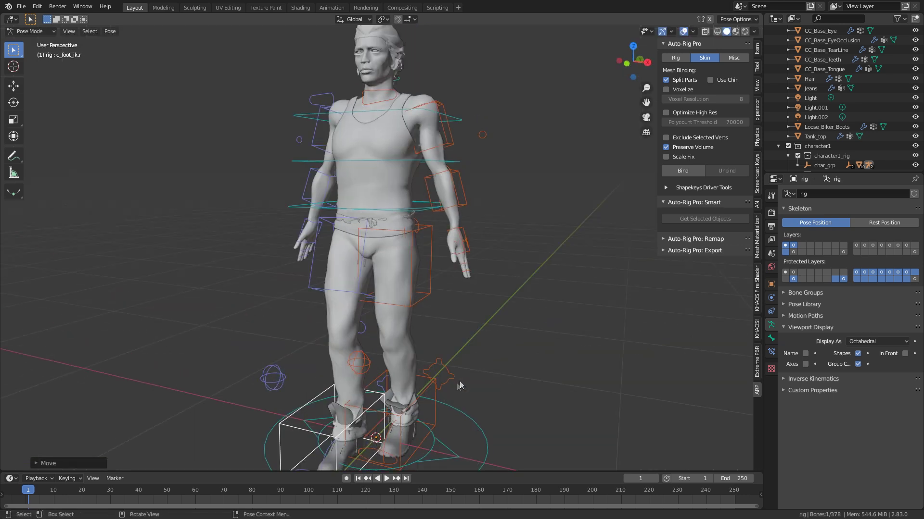
{"action": "key", "text": "r"}
{"action": "key", "text": "z"}
{"action": "left_click", "coordinate": [399, 431]}
{"action": "left_click", "coordinate": [433, 402]}
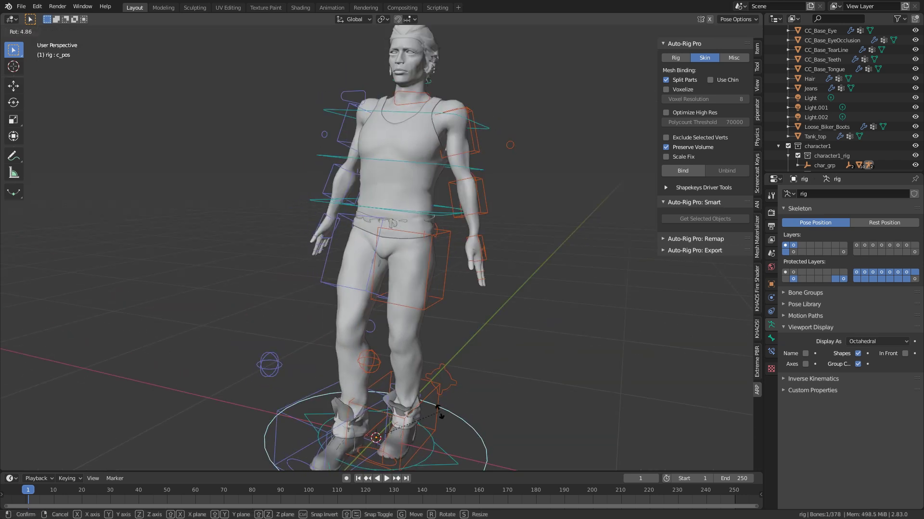
{"action": "left_click", "coordinate": [443, 424]}
{"action": "key", "text": "r"}
{"action": "left_click", "coordinate": [418, 369]}
{"action": "middle_click_drag", "start_coordinate": [417, 368], "coordinate": [431, 398], "text": "shift"}
Step: In side view, rotate the left arm forward
{"action": "middle_click_drag", "start_coordinate": [422, 263], "coordinate": [524, 250]}
{"action": "left_click", "coordinate": [436, 178]}
{"action": "key", "text": "KP_3"}
{"action": "left_click", "coordinate": [420, 229]}
{"action": "key", "text": "r"}
{"action": "scroll", "coordinate": [385, 241], "scroll_direction": "down", "scroll_amount": 2}
Step: Rotate the right upper-arm control backward, opposite the left arm
{"action": "left_click", "coordinate": [359, 207]}
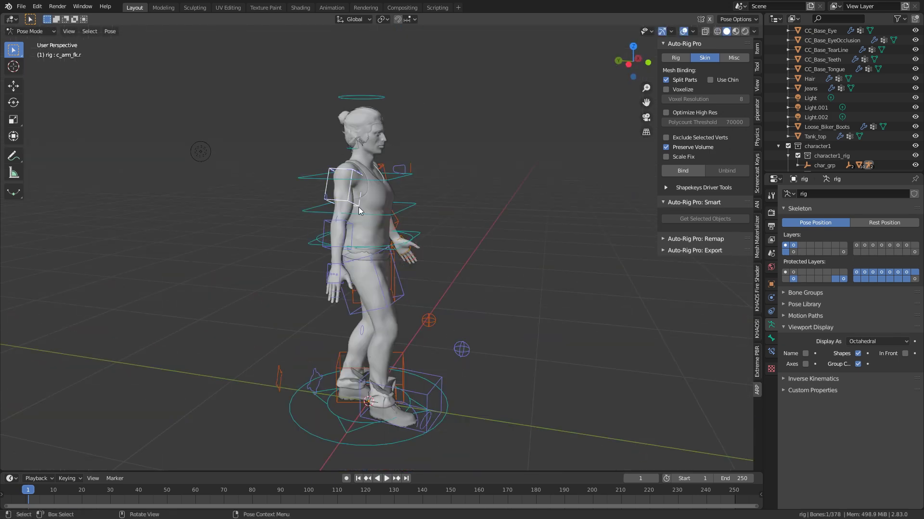
{"action": "key", "text": "KP_3"}
{"action": "key", "text": "r"}
{"action": "left_click", "coordinate": [428, 231]}
Step: Rotate the hip and spine controls to lean the torso slightly forward
{"action": "key", "text": "r"}
{"action": "left_click", "coordinate": [452, 239]}
{"action": "left_click", "coordinate": [446, 177]}
{"action": "key", "text": "r"}
{"action": "left_click", "coordinate": [444, 208]}
{"action": "key", "text": "r"}
{"action": "left_click", "coordinate": [450, 231]}
Step: In front view, rotate the right and left shoulder controls to adjust the shoulders
{"action": "left_click", "coordinate": [412, 103]}
{"action": "middle_click_drag", "start_coordinate": [322, 262], "coordinate": [426, 257]}
{"action": "key", "text": "KP_1"}
{"action": "scroll", "coordinate": [426, 257], "scroll_direction": "up", "scroll_amount": 2}
{"action": "left_click", "coordinate": [346, 135]}
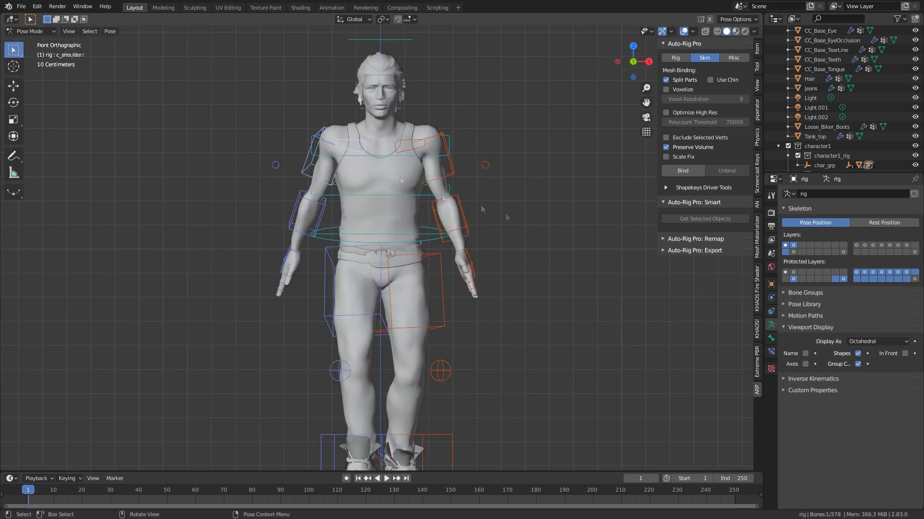
{"action": "key", "text": "r"}
{"action": "left_click", "coordinate": [415, 134]}
{"action": "key", "text": "r"}
{"action": "left_click", "coordinate": [489, 177]}
{"action": "middle_click_drag", "start_coordinate": [439, 350], "coordinate": [430, 289], "text": "shift"}
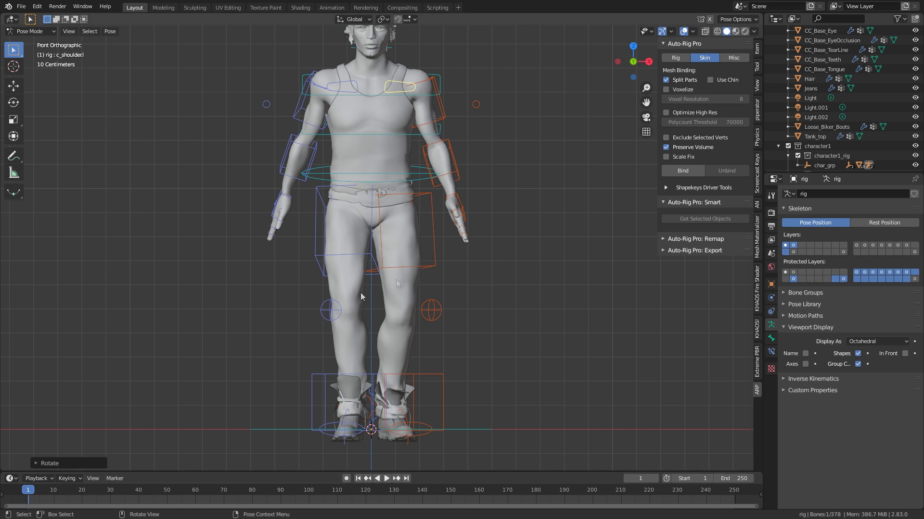
Step: At frame 10, select all pose bones and insert a LocRotScale keyframe
{"action": "left_click", "coordinate": [53, 491]}
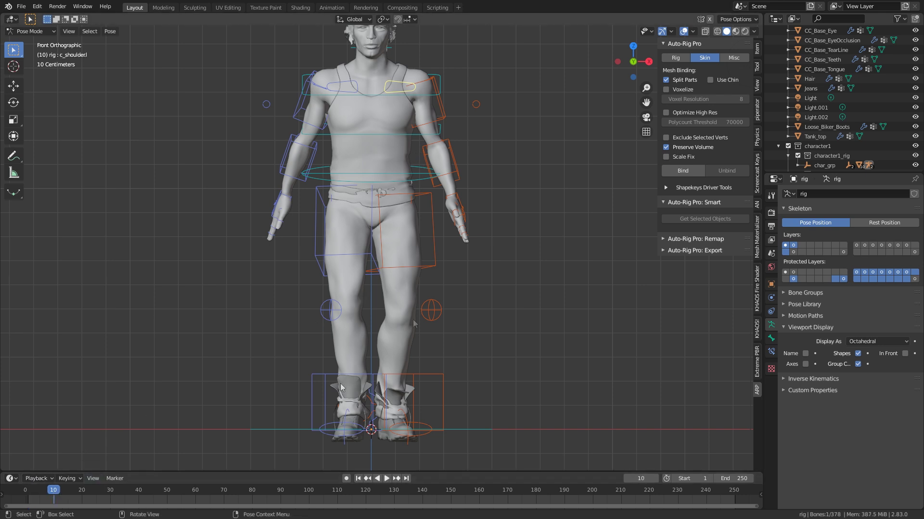
{"action": "key", "text": "a"}
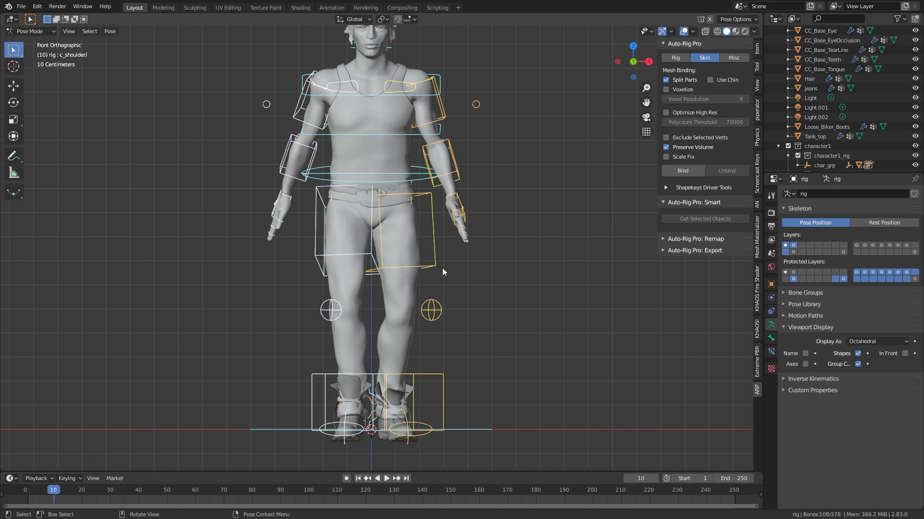
{"action": "key", "text": "i"}
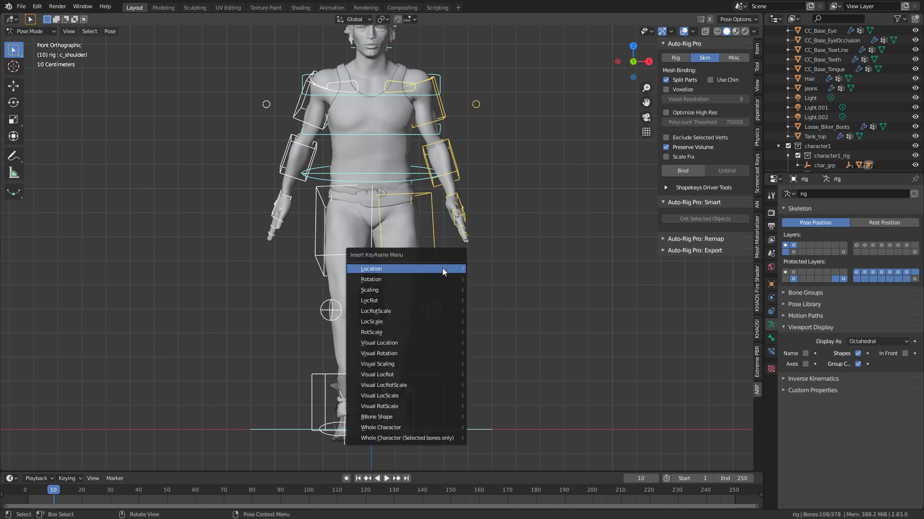
{"action": "left_click", "coordinate": [444, 313]}
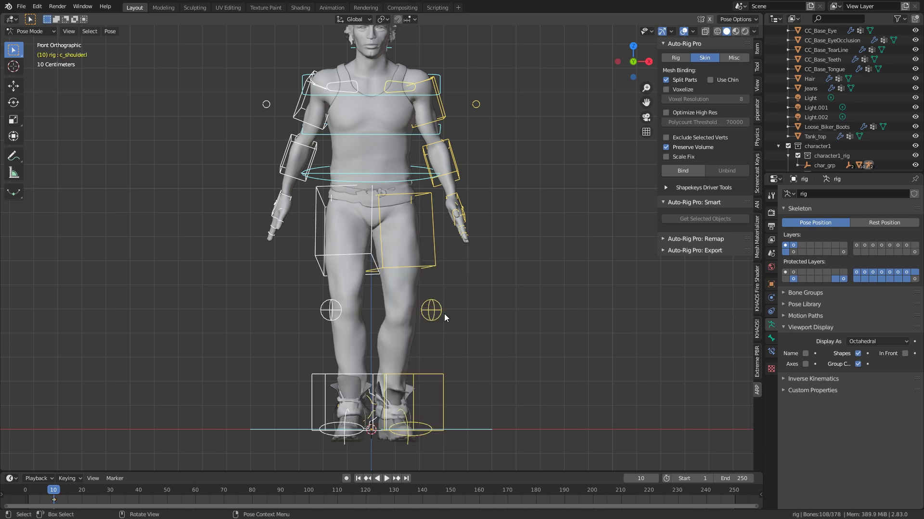
Step: Move to frame 30, switch to side view and enable automatic keyframing
{"action": "key", "text": "space"}
{"action": "key", "text": "space"}
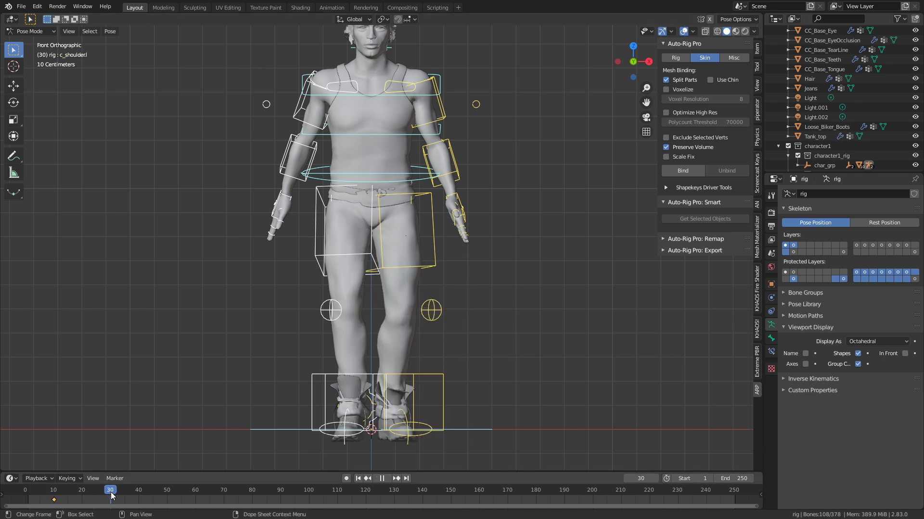
{"action": "key", "text": "KP_3"}
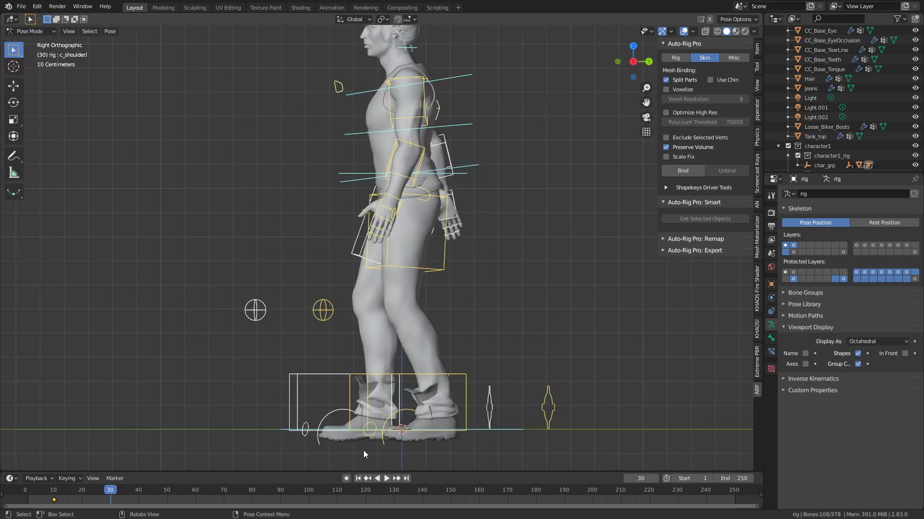
{"action": "left_click", "coordinate": [346, 479]}
Step: Move the hip root control at frame 30 to shift the body over the feet
{"action": "left_click", "coordinate": [475, 166]}
{"action": "key", "text": "g"}
{"action": "right_click", "coordinate": [472, 178]}
{"action": "left_click", "coordinate": [466, 174]}
{"action": "key", "text": "g"}
{"action": "left_click", "coordinate": [447, 178]}
Step: Rotate and move the left foot controls so the heel lifts off the ground
{"action": "left_click", "coordinate": [420, 435]}
{"action": "scroll", "coordinate": [421, 435], "scroll_direction": "up", "scroll_amount": 4}
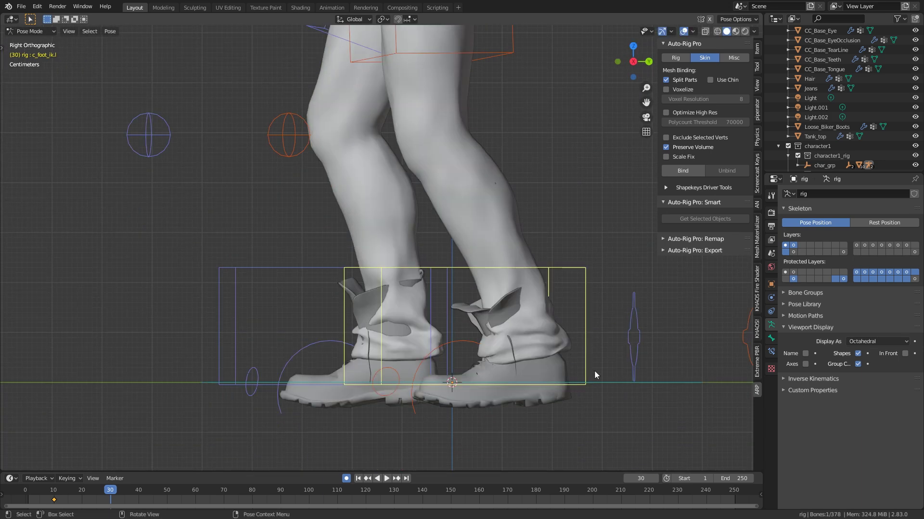
{"action": "key", "text": "r"}
{"action": "left_click", "coordinate": [595, 362]}
{"action": "left_click", "coordinate": [409, 426]}
{"action": "key", "text": "r"}
{"action": "left_click", "coordinate": [590, 409]}
{"action": "left_click", "coordinate": [577, 377]}
{"action": "key", "text": "g"}
{"action": "left_click", "coordinate": [600, 361]}
Step: Move the hip root control and rotate the spine controls to lean the torso further forward
{"action": "scroll", "coordinate": [601, 362], "scroll_direction": "down", "scroll_amount": 2}
{"action": "middle_click_drag", "start_coordinate": [554, 144], "coordinate": [560, 367], "text": "shift"}
{"action": "left_click", "coordinate": [493, 215]}
{"action": "key", "text": "g"}
{"action": "left_click", "coordinate": [459, 103]}
{"action": "key", "text": "r"}
{"action": "left_click", "coordinate": [495, 149]}
{"action": "key", "text": "r"}
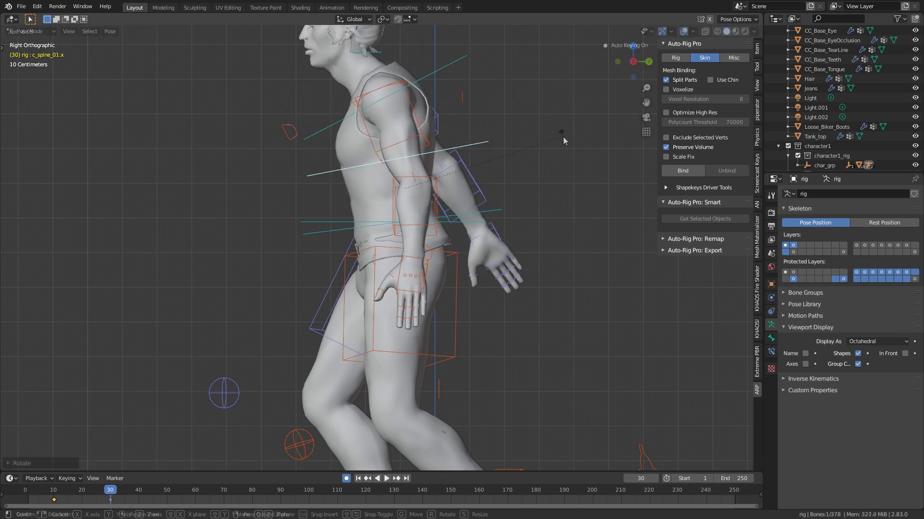
{"action": "left_click", "coordinate": [565, 140]}
Step: Pose the arms at frame 30 by swinging the left arm forward and adjusting the right upper-arm control
{"action": "left_click", "coordinate": [424, 145]}
{"action": "key", "text": "r"}
{"action": "left_click", "coordinate": [337, 211]}
{"action": "left_click", "coordinate": [466, 168]}
{"action": "key", "text": "g"}
Step: Scrub through the keyed poses between frames 10 and 30 and examine how the body and clothing deform
{"action": "middle_click_drag", "start_coordinate": [366, 250], "coordinate": [491, 283]}
{"action": "scroll", "coordinate": [491, 283], "scroll_direction": "up", "scroll_amount": 4}
{"action": "mouse_move", "coordinate": [114, 494]}
{"action": "left_mouse_down"}
{"action": "mouse_move", "coordinate": [48, 495]}
{"action": "mouse_move", "coordinate": [123, 498]}
{"action": "left_mouse_up"}
{"action": "middle_click_drag", "start_coordinate": [404, 438], "coordinate": [350, 330], "text": "shift"}
{"action": "scroll", "coordinate": [382, 338], "scroll_direction": "up", "scroll_amount": 4}
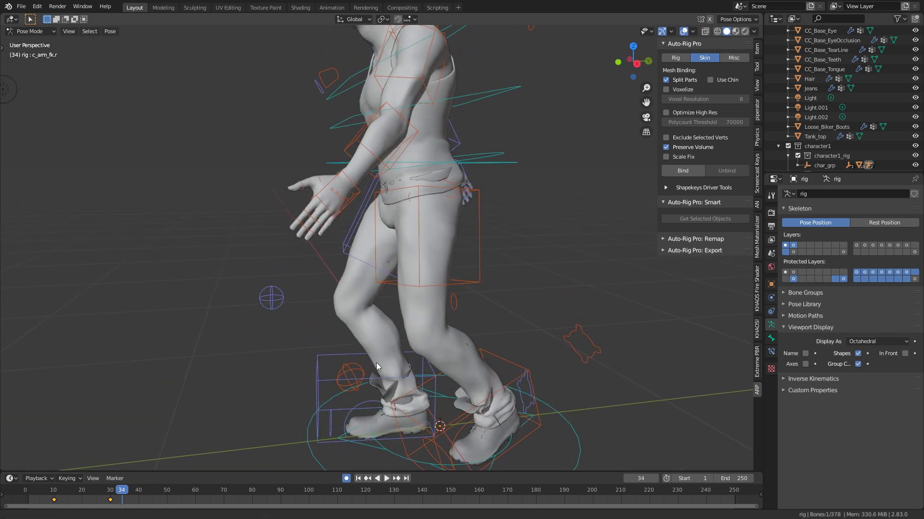
{"action": "key", "text": "space"}
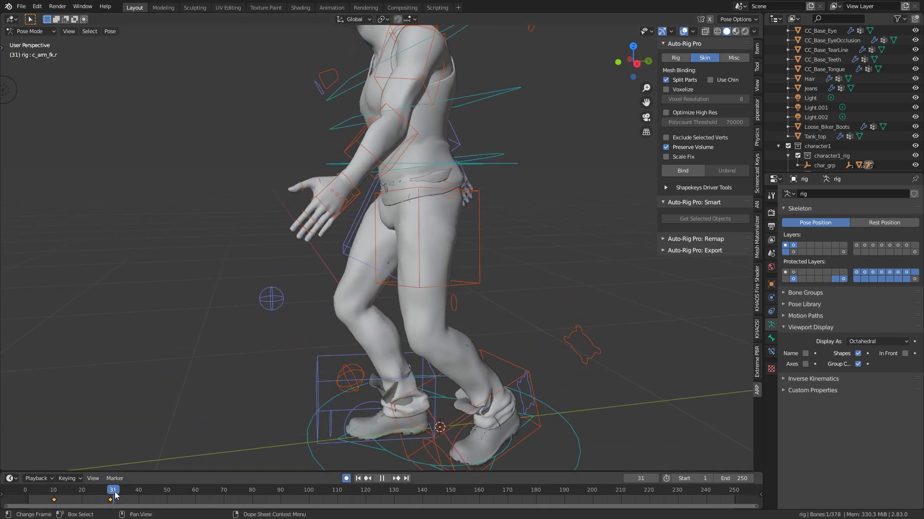
{"action": "left_click_drag", "start_coordinate": [138, 500], "coordinate": [45, 500]}
{"action": "key", "text": "space"}
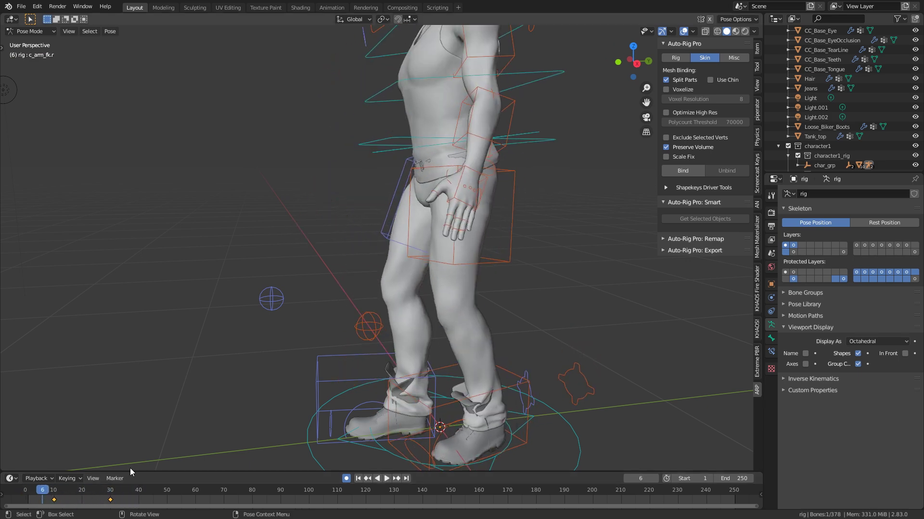
Step: In front view, return to Object Mode and select the CC_Base_Body mesh
{"action": "middle_click_drag", "start_coordinate": [115, 434], "coordinate": [357, 255]}
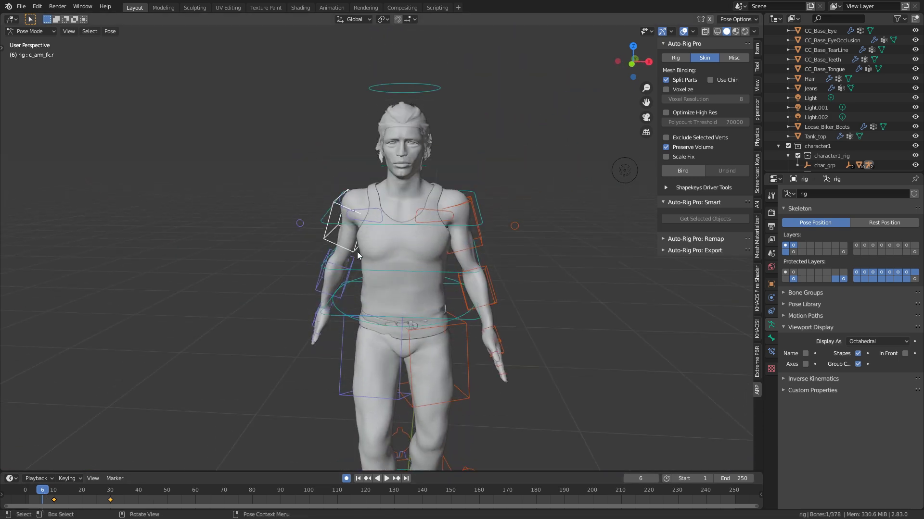
{"action": "key", "text": "KP_1"}
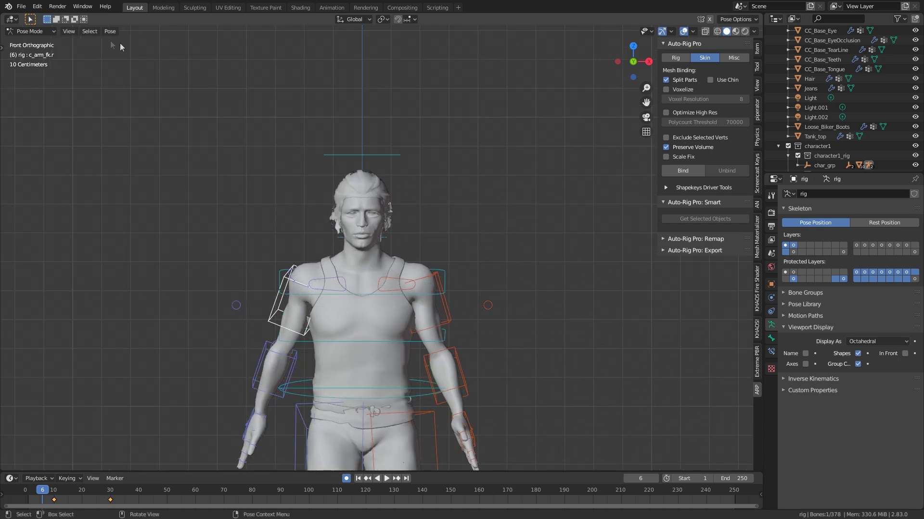
{"action": "left_click", "coordinate": [49, 31]}
{"action": "left_click", "coordinate": [50, 43]}
{"action": "scroll", "coordinate": [350, 226], "scroll_direction": "up", "scroll_amount": 4}
{"action": "left_click", "coordinate": [351, 226]}
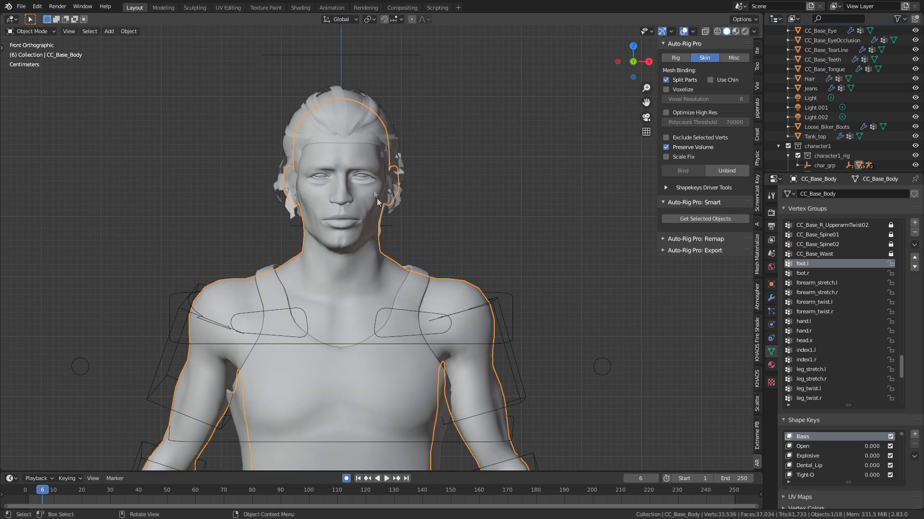
Step: Insert a keyframe on CC_Base_Body's Mouth_Smile_L shape key value at frame 30 and advance to frame 40
{"action": "middle_click_drag", "start_coordinate": [387, 198], "coordinate": [403, 235], "text": "shift"}
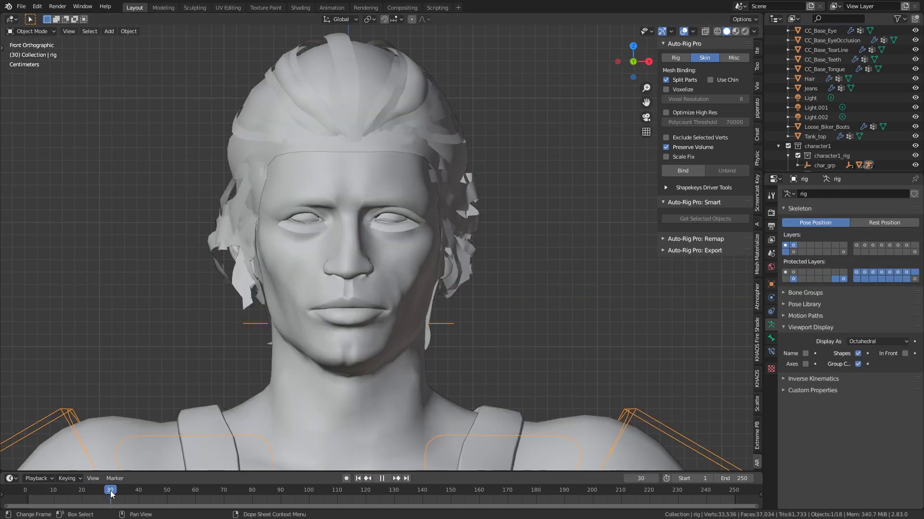
{"action": "left_click", "coordinate": [389, 260]}
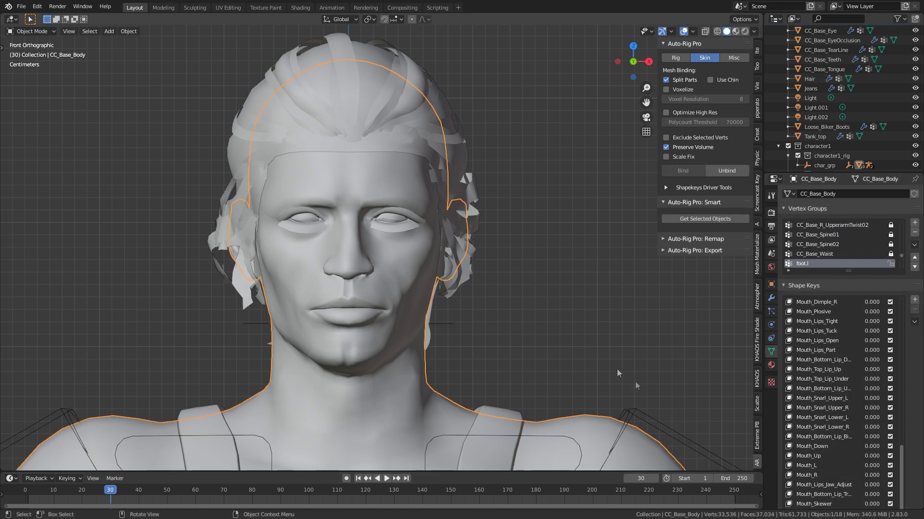
{"action": "scroll", "coordinate": [849, 384], "scroll_direction": "up", "scroll_amount": 7}
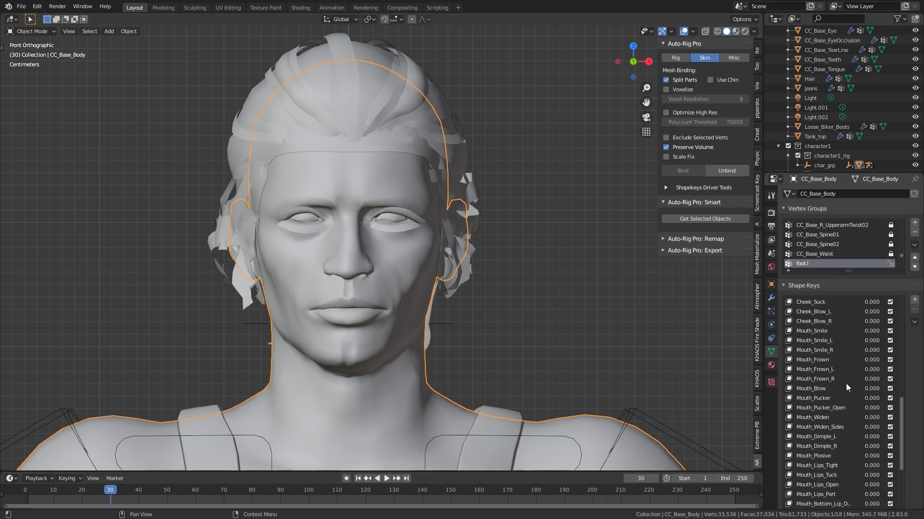
{"action": "mouse_move", "coordinate": [864, 398]}
{"action": "left_mouse_down"}
{"action": "mouse_move", "coordinate": [890, 399]}
{"action": "mouse_move", "coordinate": [859, 398]}
{"action": "left_mouse_up"}
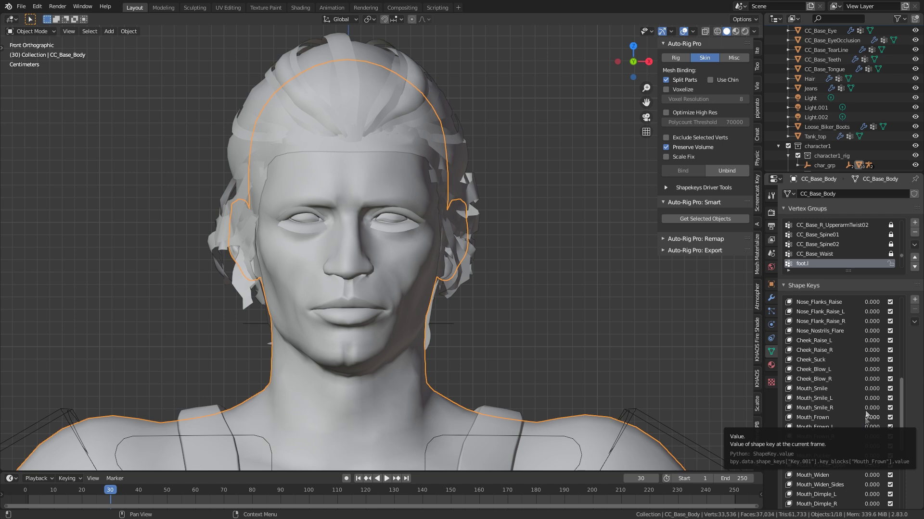
{"action": "right_click", "coordinate": [872, 398]}
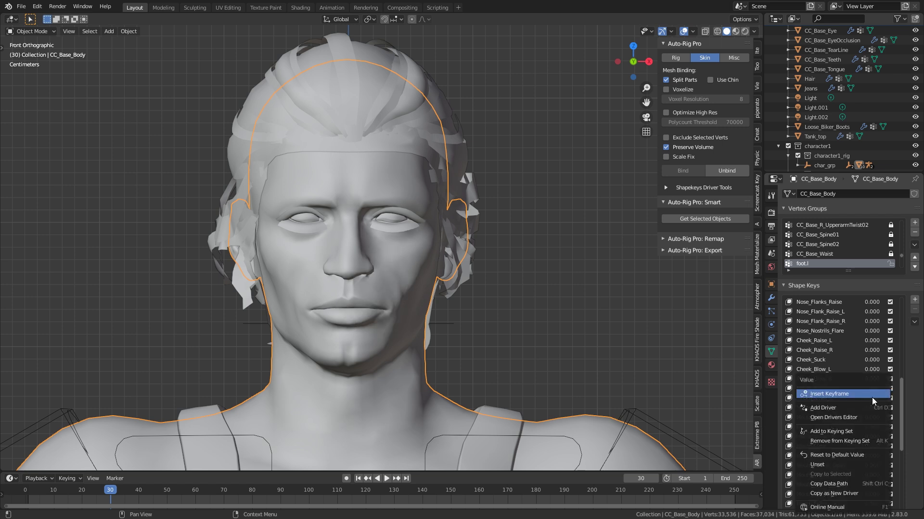
{"action": "left_click", "coordinate": [872, 398]}
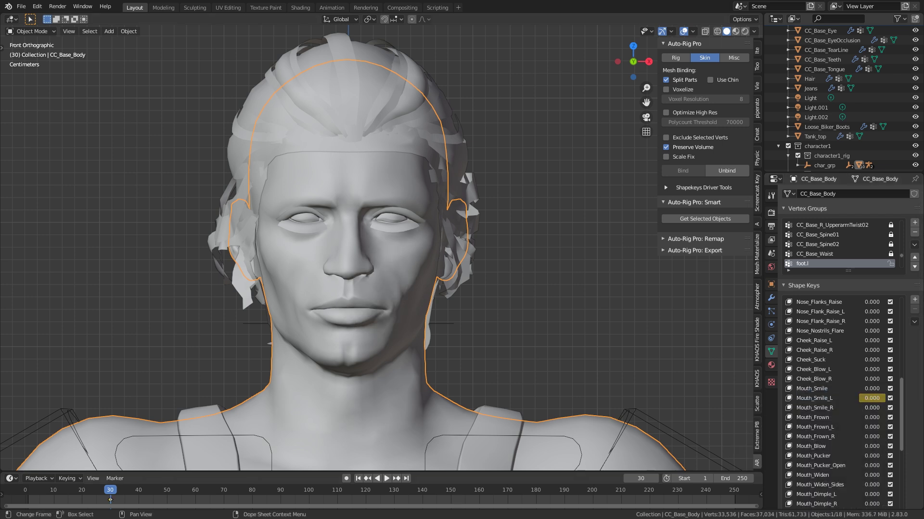
{"action": "left_click_drag", "start_coordinate": [124, 491], "coordinate": [138, 492]}
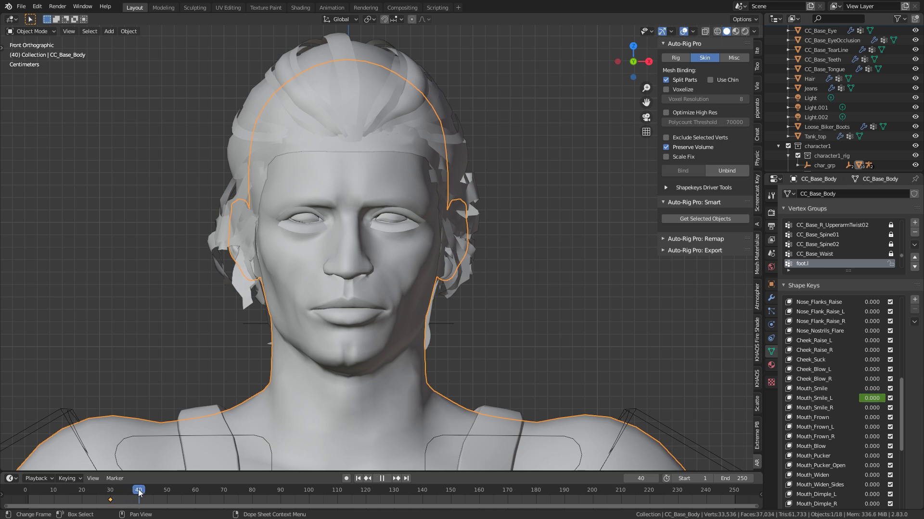
Step: Set Mouth_Smile_L to 1.000 at frame 40, keyframe it, and play and scrub the timeline to check the smile
{"action": "left_click_drag", "start_coordinate": [861, 399], "coordinate": [876, 397]}
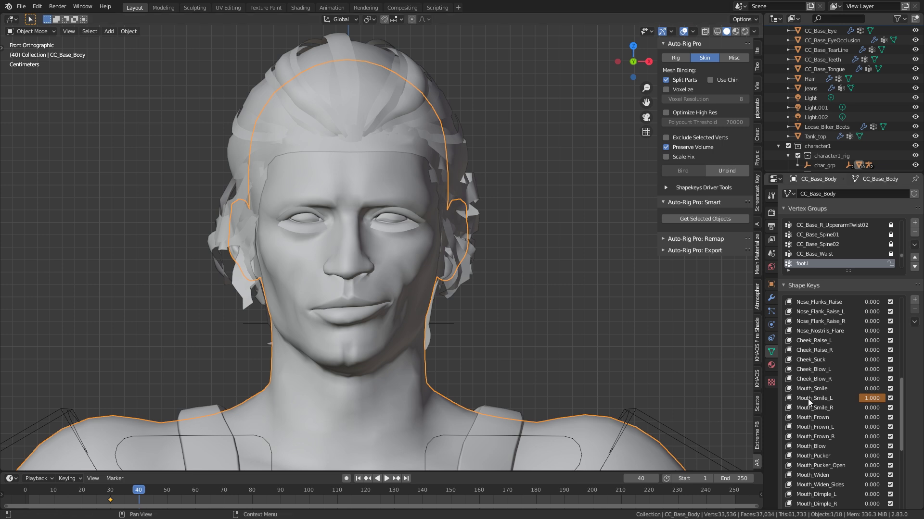
{"action": "key", "text": "i"}
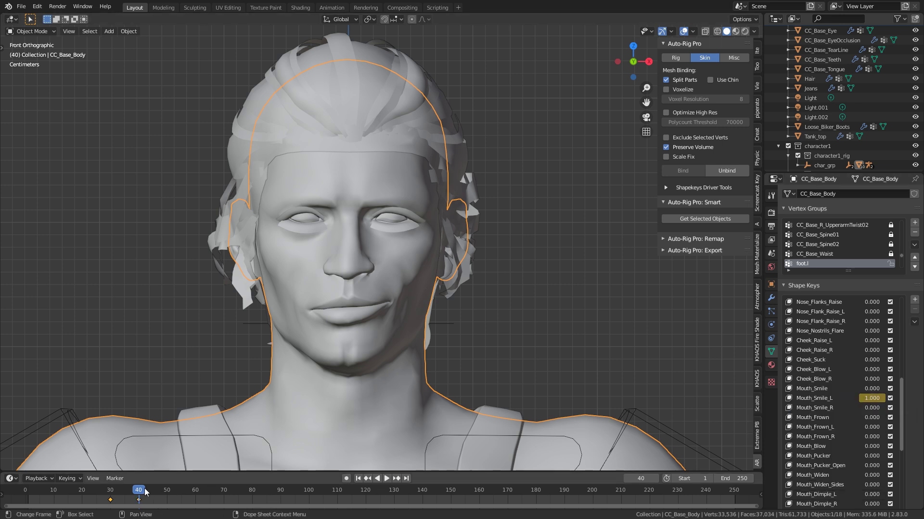
{"action": "key", "text": "space"}
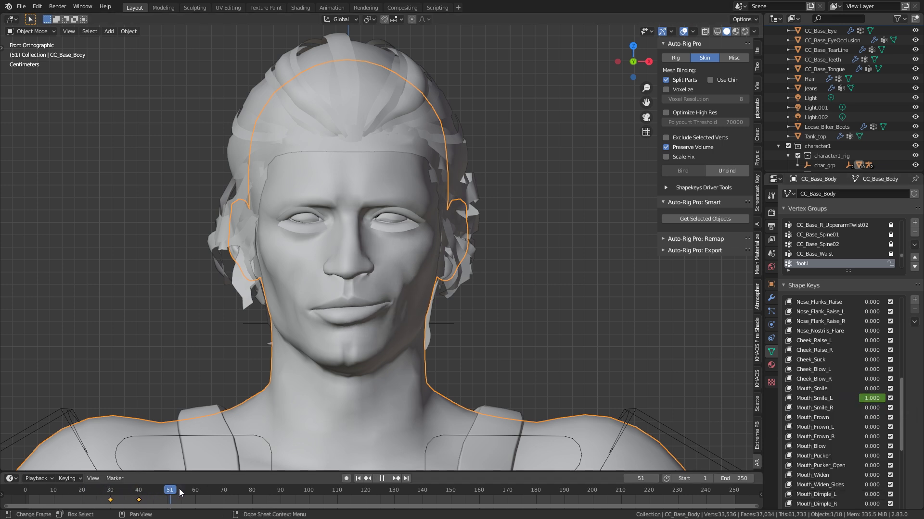
{"action": "left_click_drag", "start_coordinate": [179, 490], "coordinate": [93, 501]}
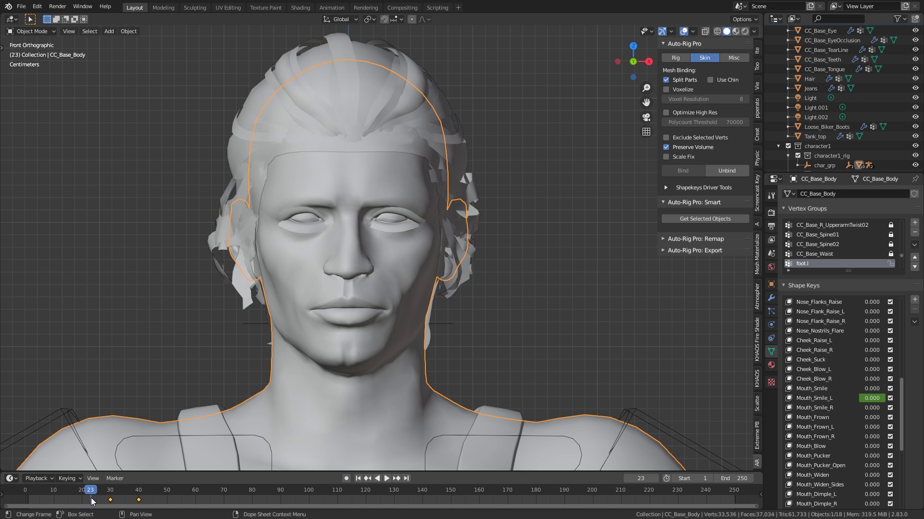
Step: Insert a keyframe on the Mouth_Pucker shape key at 0.000 on frame 30
{"action": "mouse_move", "coordinate": [107, 504]}
{"action": "left_mouse_down"}
{"action": "mouse_move", "coordinate": [77, 500]}
{"action": "mouse_move", "coordinate": [139, 495]}
{"action": "mouse_move", "coordinate": [114, 495]}
{"action": "left_mouse_up"}
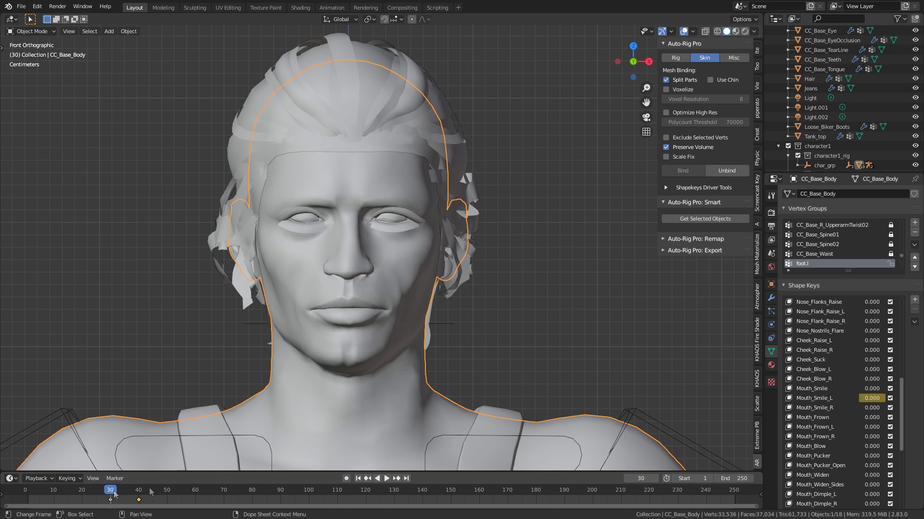
{"action": "right_click", "coordinate": [871, 457]}
{"action": "left_click", "coordinate": [861, 393]}
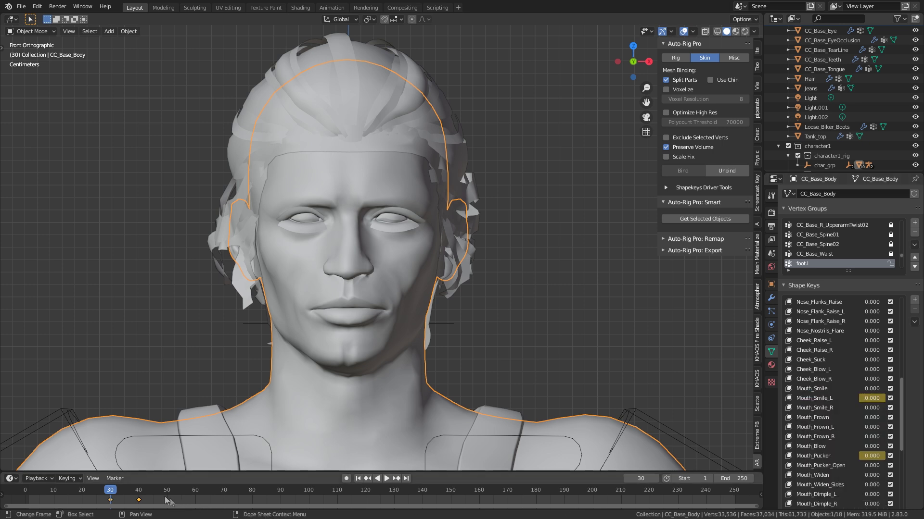
Step: At frame 40, set Mouth_Pucker to 1.000 and insert a keyframe on its value
{"action": "left_click", "coordinate": [140, 495]}
{"action": "left_click_drag", "start_coordinate": [871, 458], "coordinate": [900, 458]}
{"action": "right_click", "coordinate": [145, 490]}
{"action": "right_click", "coordinate": [871, 455]}
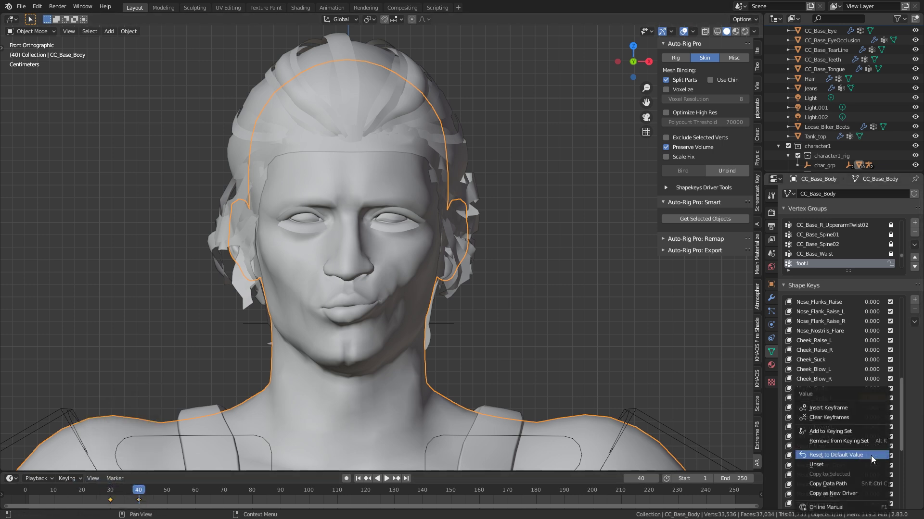
{"action": "left_click", "coordinate": [850, 407]}
Step: Play and scrub the animation across frames 30 to 40 and examine the combined mouth shapes from the front and an angled view
{"action": "left_click_drag", "start_coordinate": [99, 489], "coordinate": [58, 489]}
{"action": "key", "text": "space"}
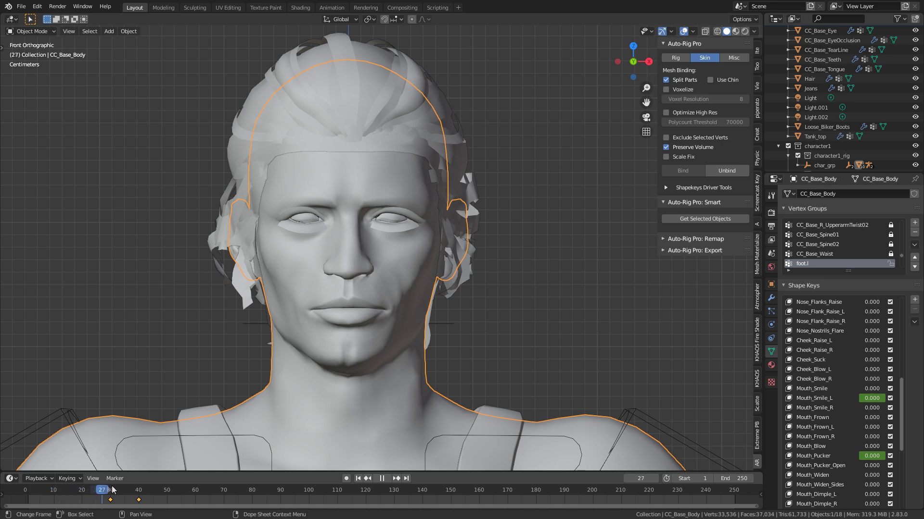
{"action": "key", "text": "space"}
{"action": "mouse_move", "coordinate": [157, 486]}
{"action": "left_mouse_down"}
{"action": "mouse_move", "coordinate": [97, 488]}
{"action": "mouse_move", "coordinate": [171, 480]}
{"action": "left_mouse_up"}
{"action": "middle_click_drag", "start_coordinate": [430, 279], "coordinate": [429, 331]}
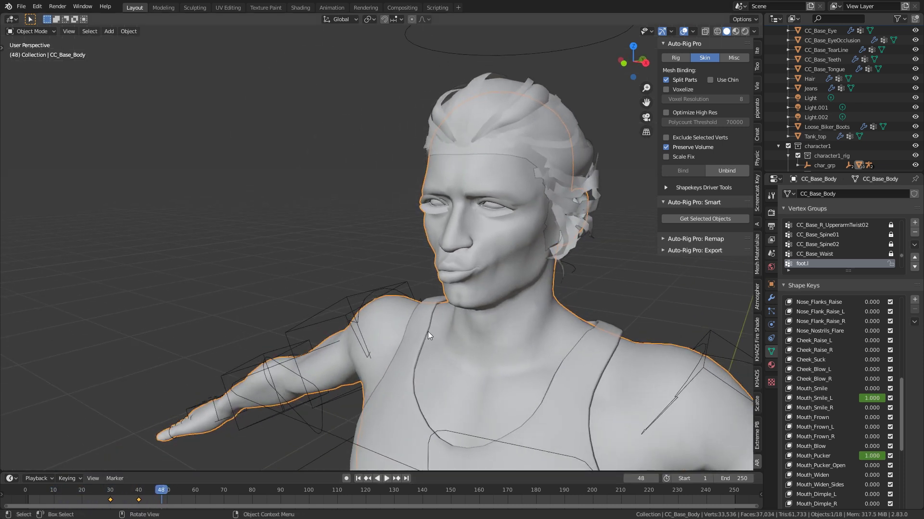
{"action": "left_click_drag", "start_coordinate": [157, 501], "coordinate": [106, 490]}
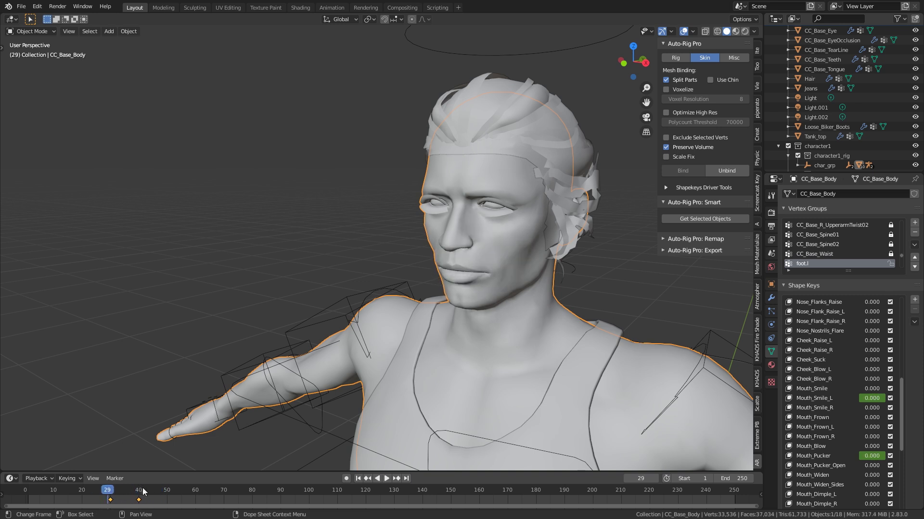
Step: Reset the keyed Mouth_Smile_L value to 0.000 at frame 40 and scrub back to frame 23 to check the pucker alone
{"action": "key", "text": "Up"}
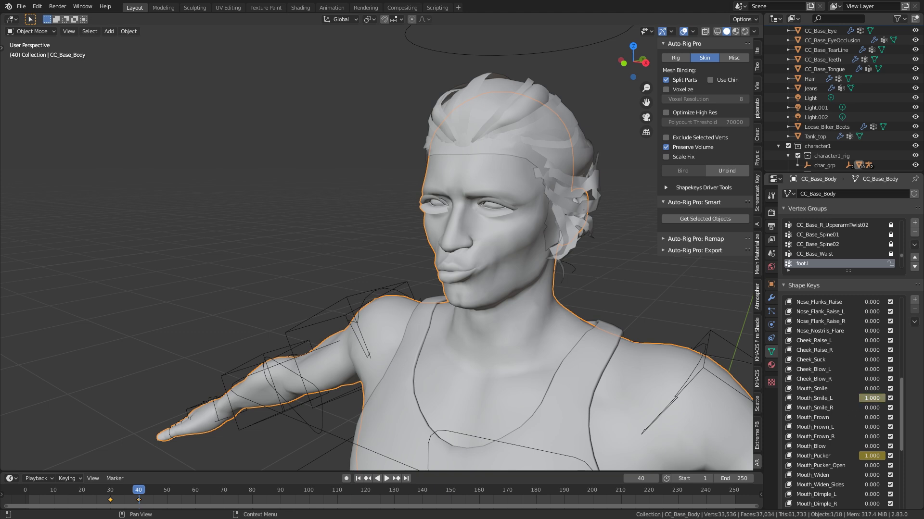
{"action": "right_click", "coordinate": [871, 400]}
{"action": "left_click", "coordinate": [818, 448]}
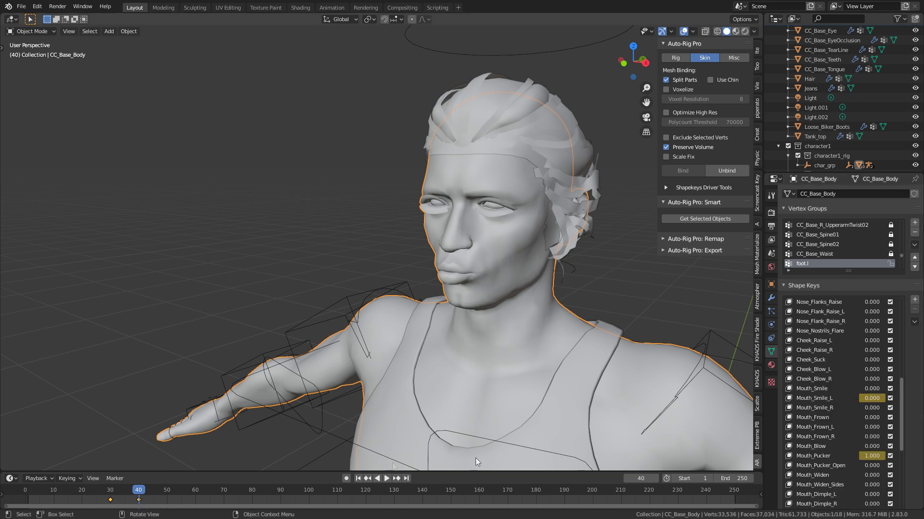
{"action": "left_click_drag", "start_coordinate": [136, 490], "coordinate": [90, 489]}
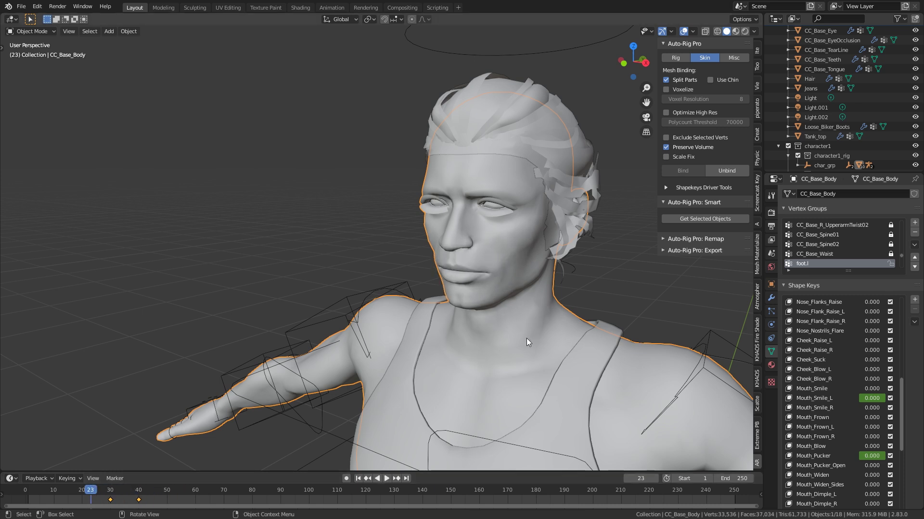
{"action": "middle_click_drag", "start_coordinate": [526, 339], "coordinate": [416, 321], "text": "shift"}
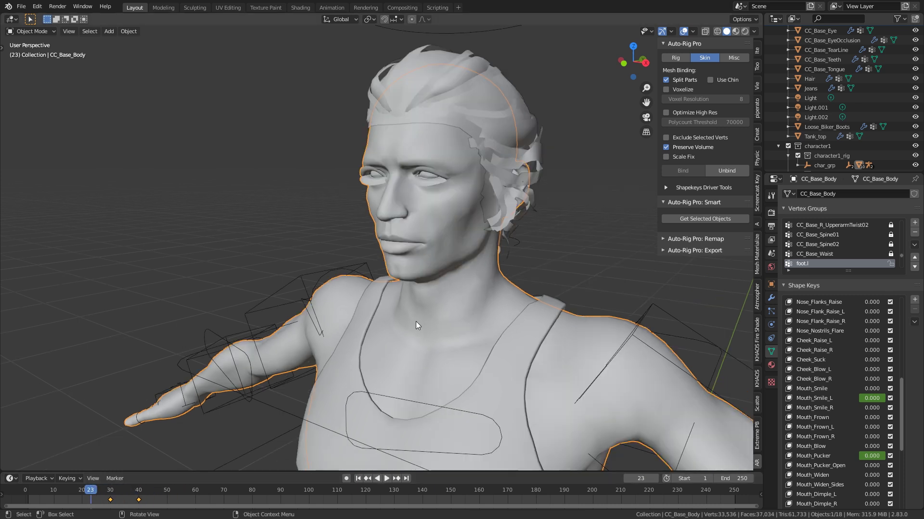